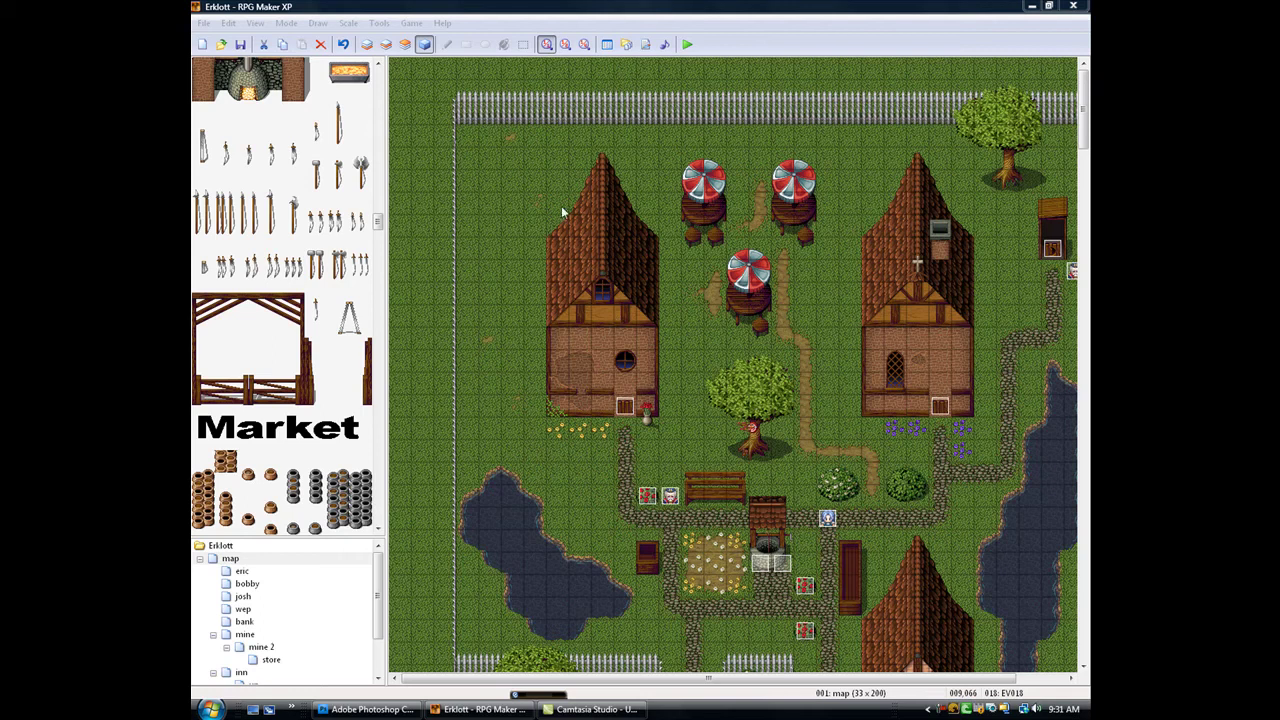
Scroll the Erklott town map view slightly
drag(1084, 95, 1087, 133)
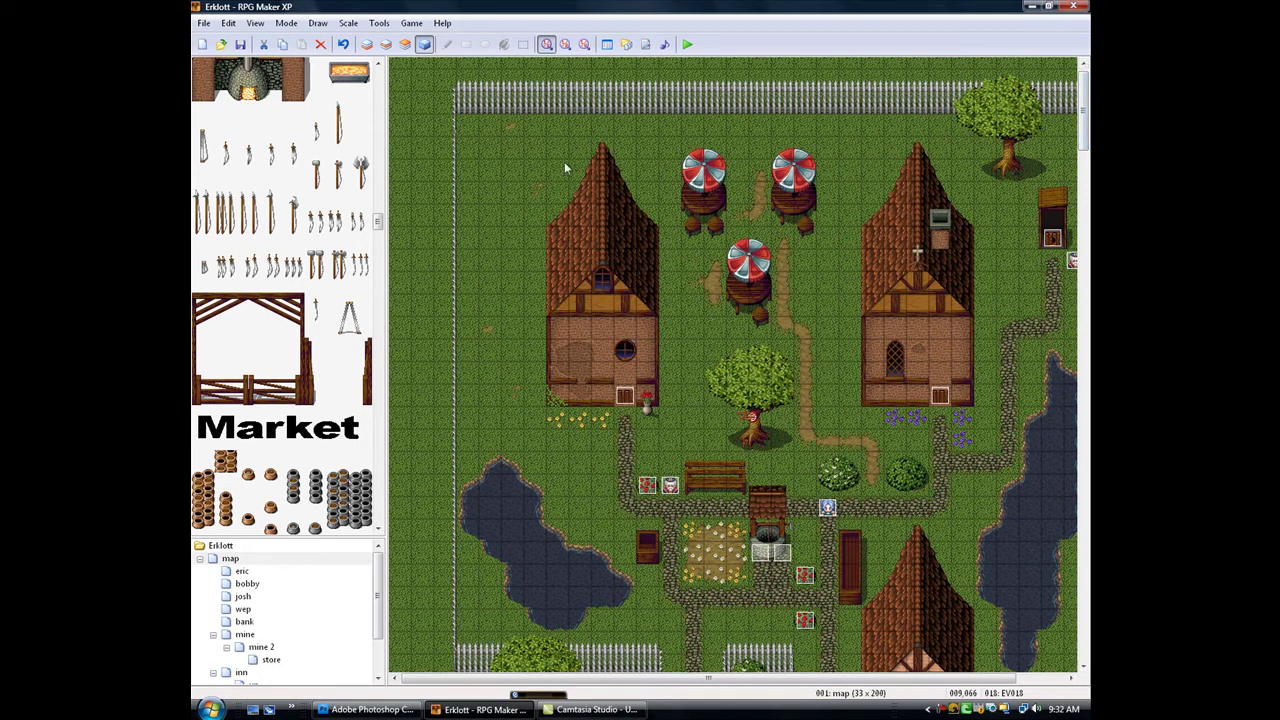
Open common event 004: Run and confirm its A-button conditional branch unchanged
click(607, 44)
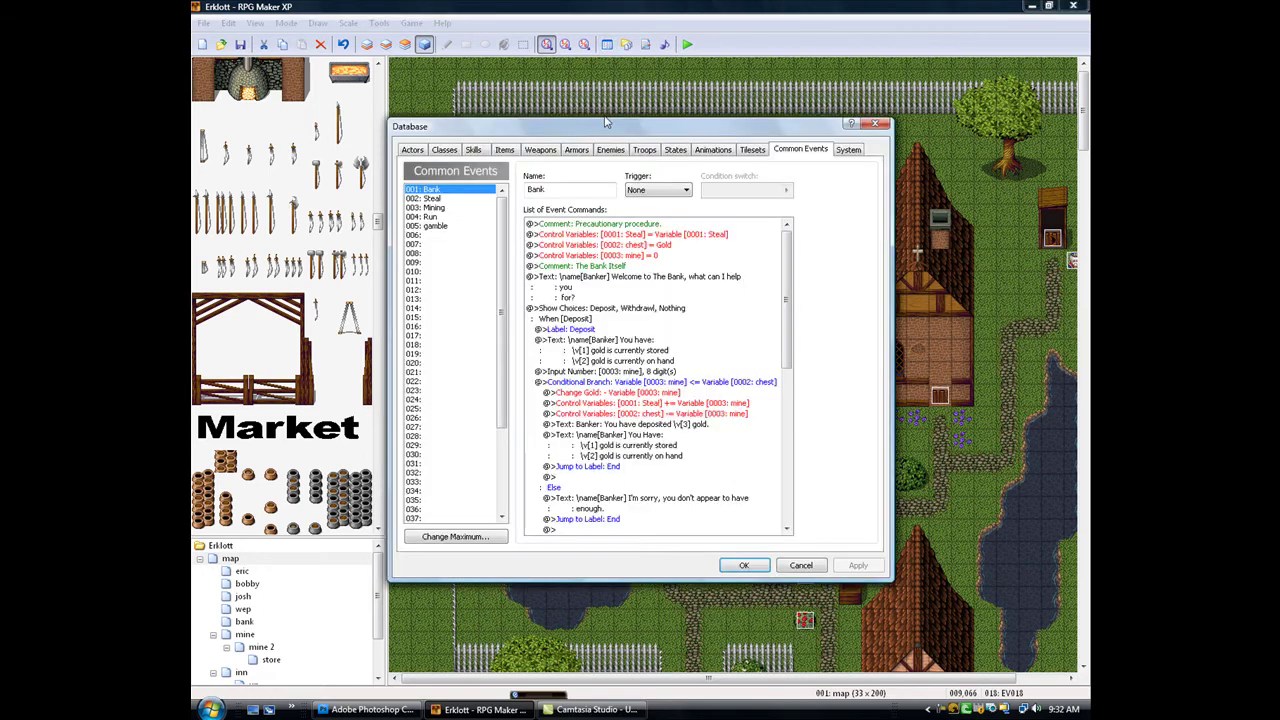
drag(623, 121, 660, 156)
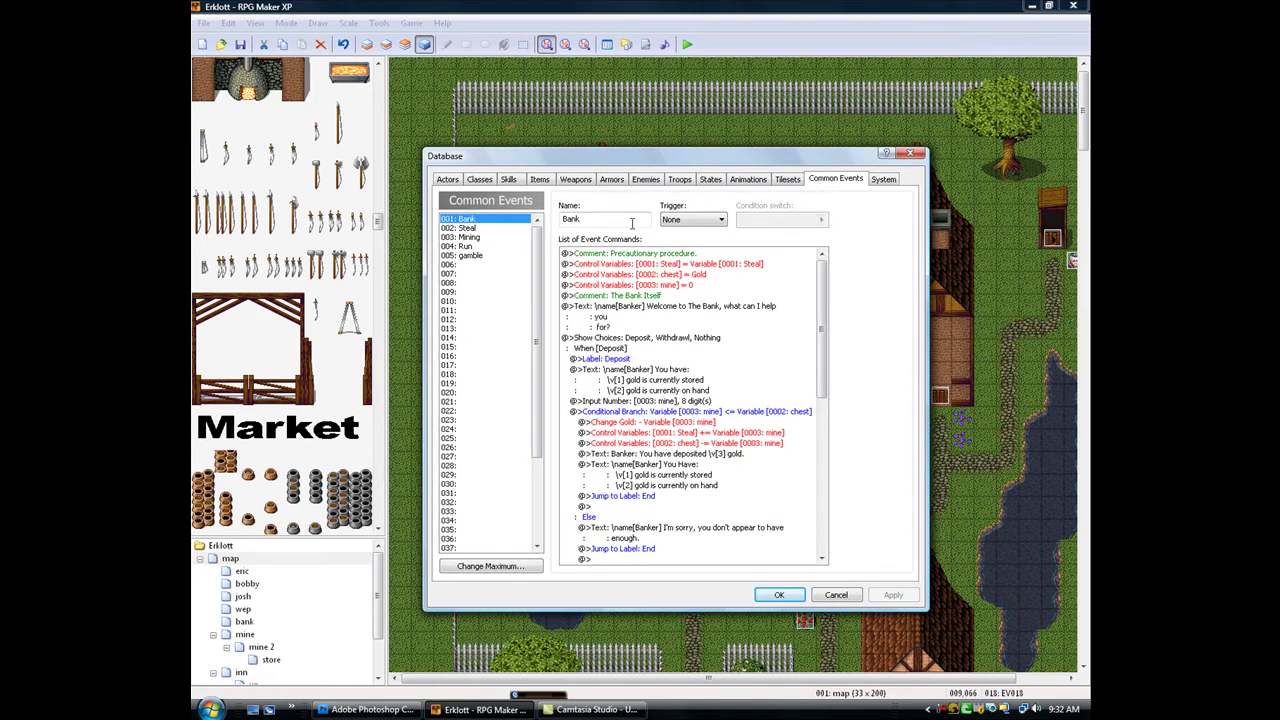
click(462, 246)
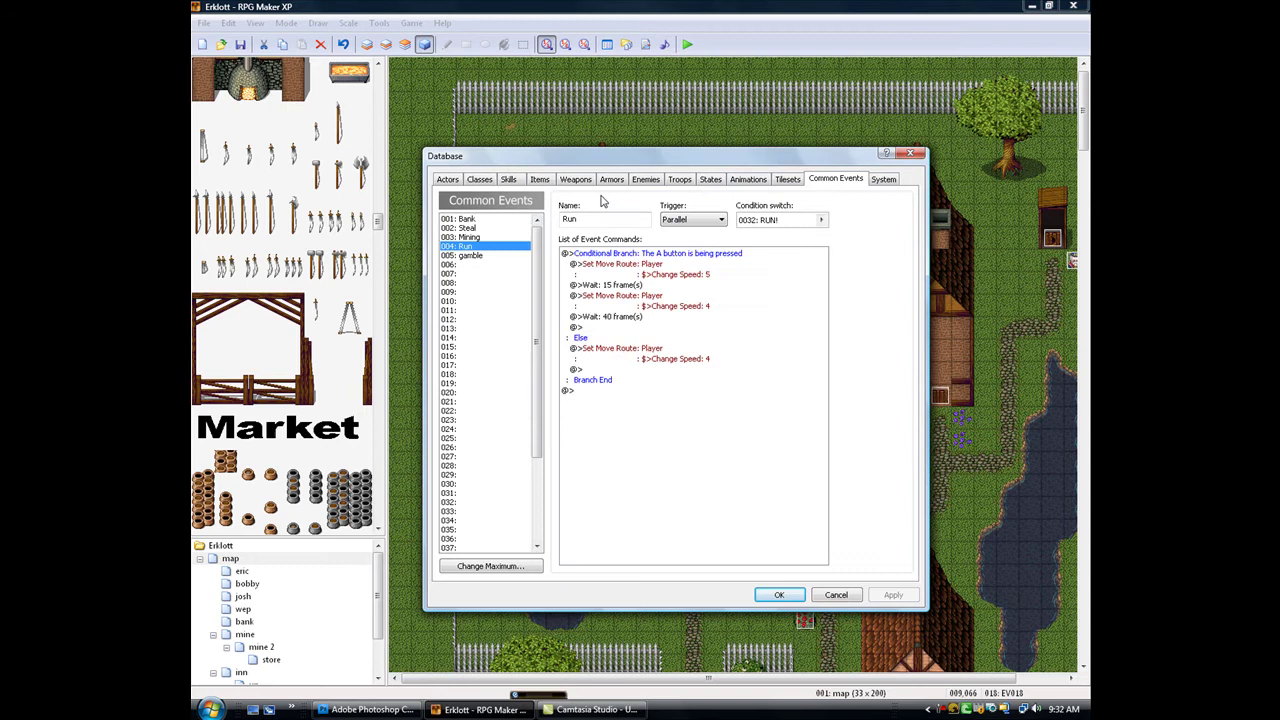
drag(617, 161, 646, 161)
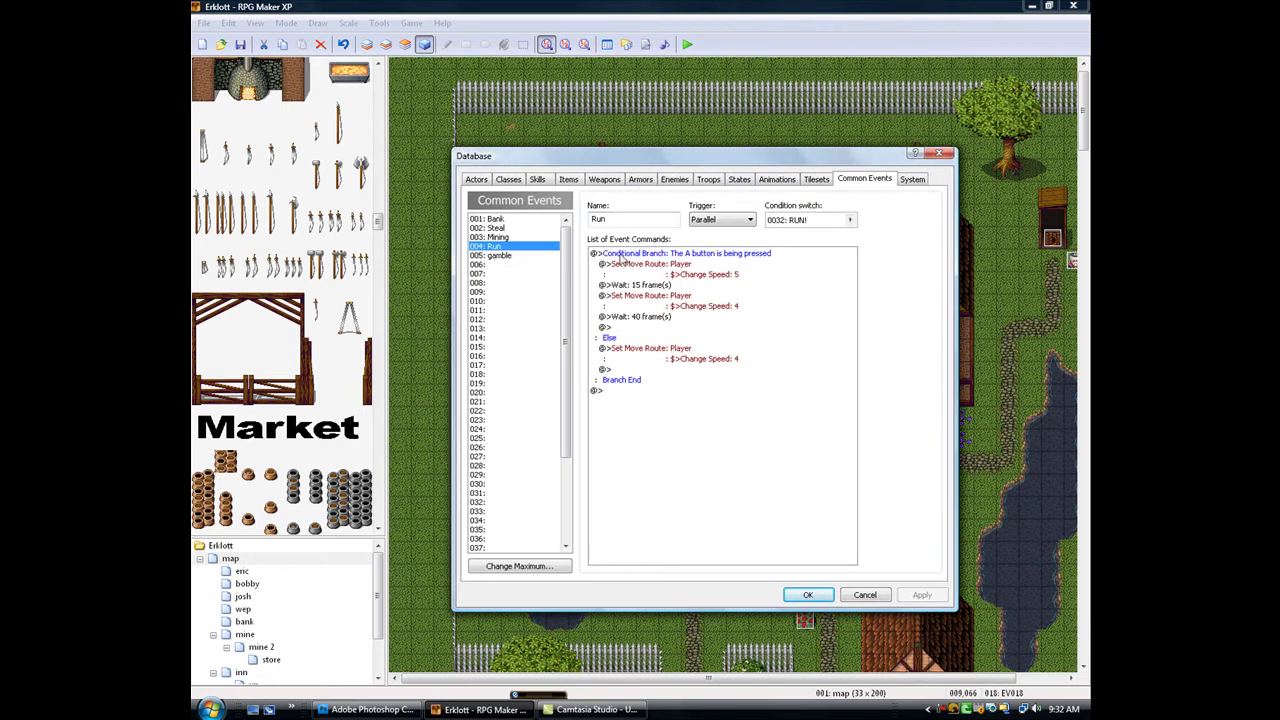
right_click(622, 258)
click(658, 278)
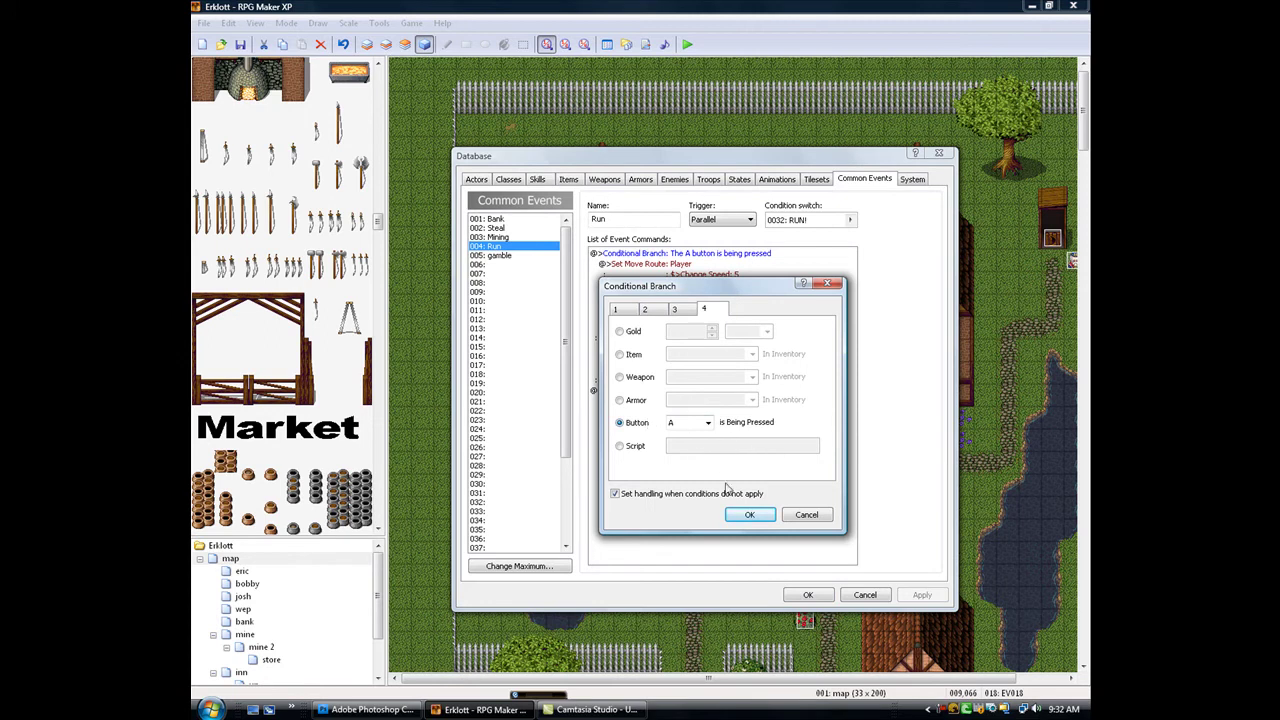
click(749, 516)
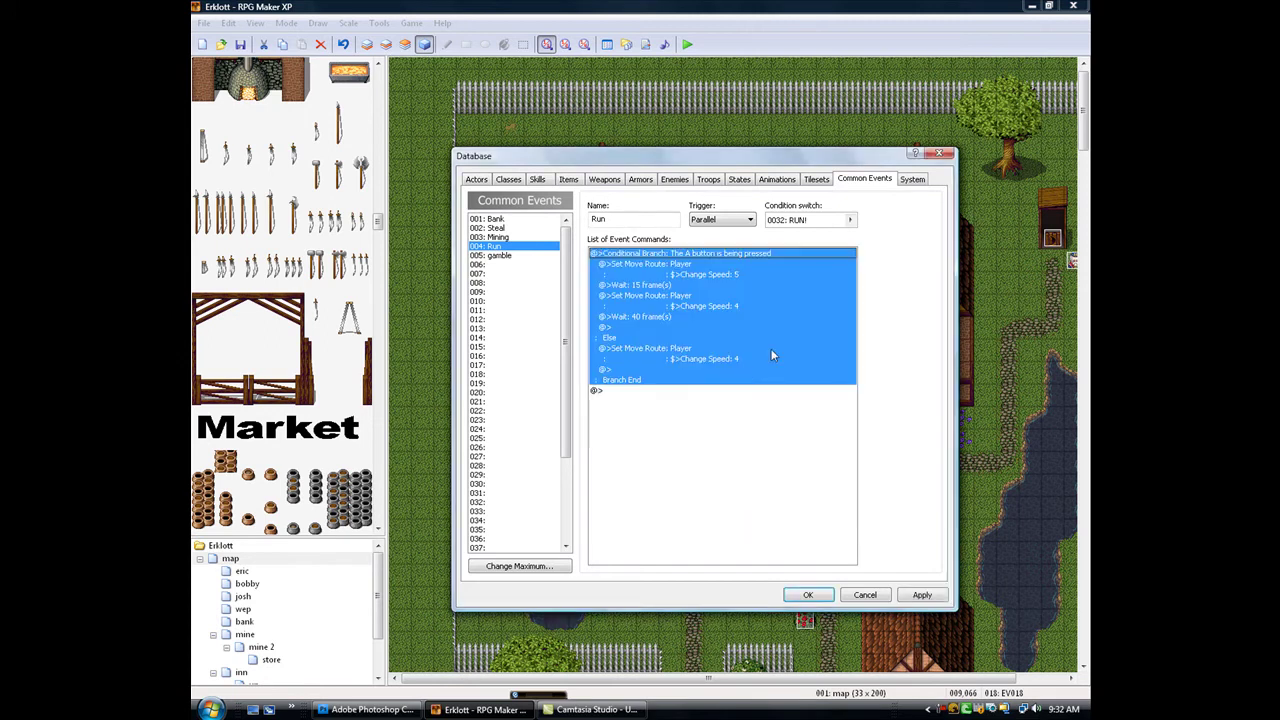
Review the speed-5 move route, 15-frame wait, speed-4 route and 40-frame wait
click(640, 274)
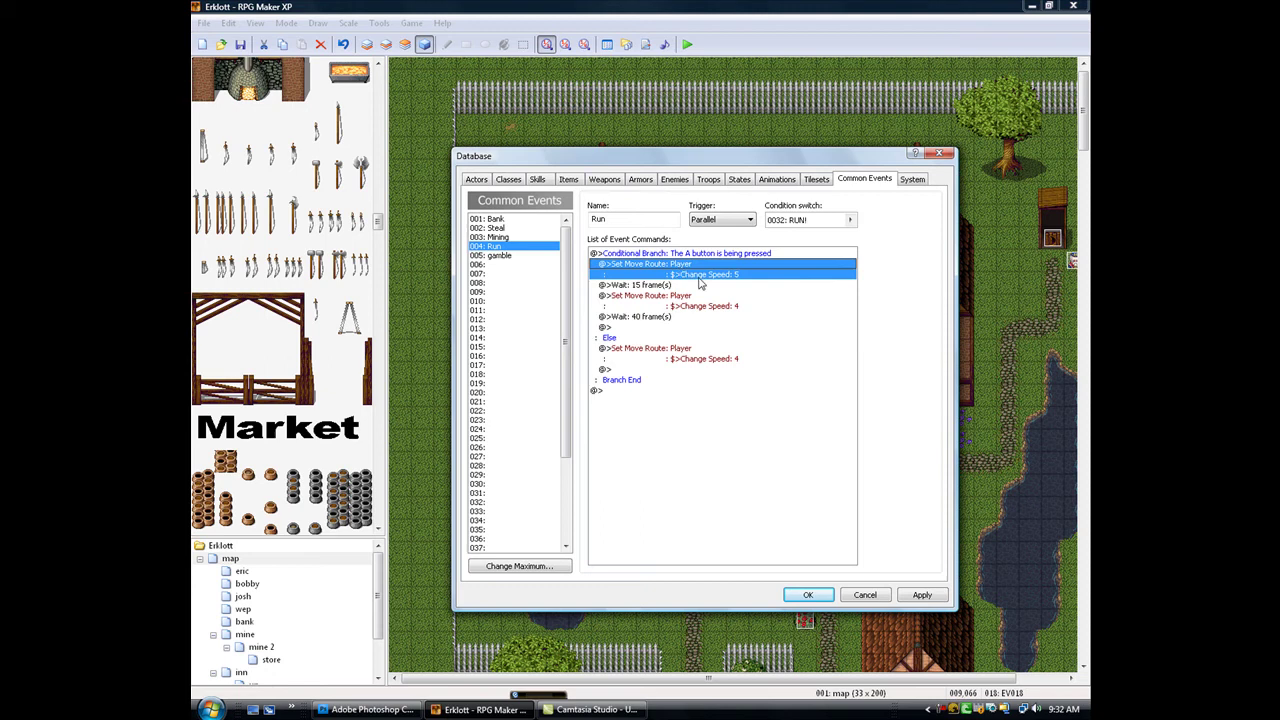
click(637, 287)
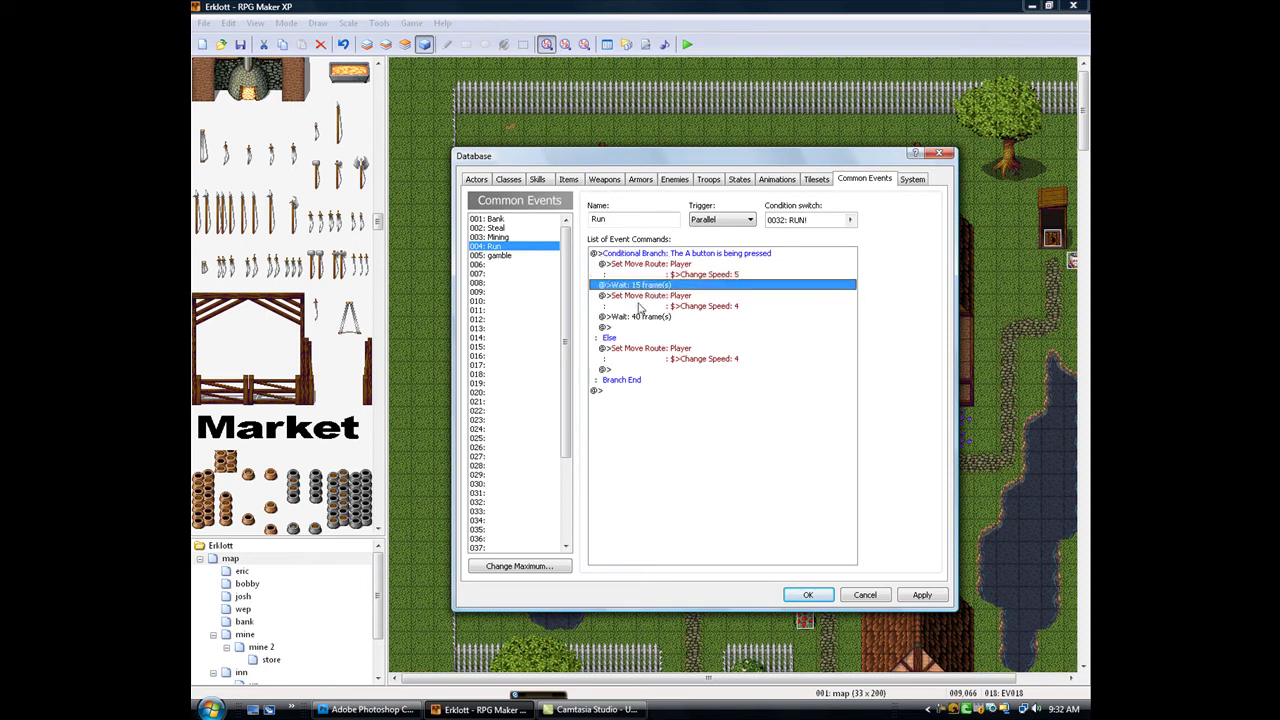
click(628, 302)
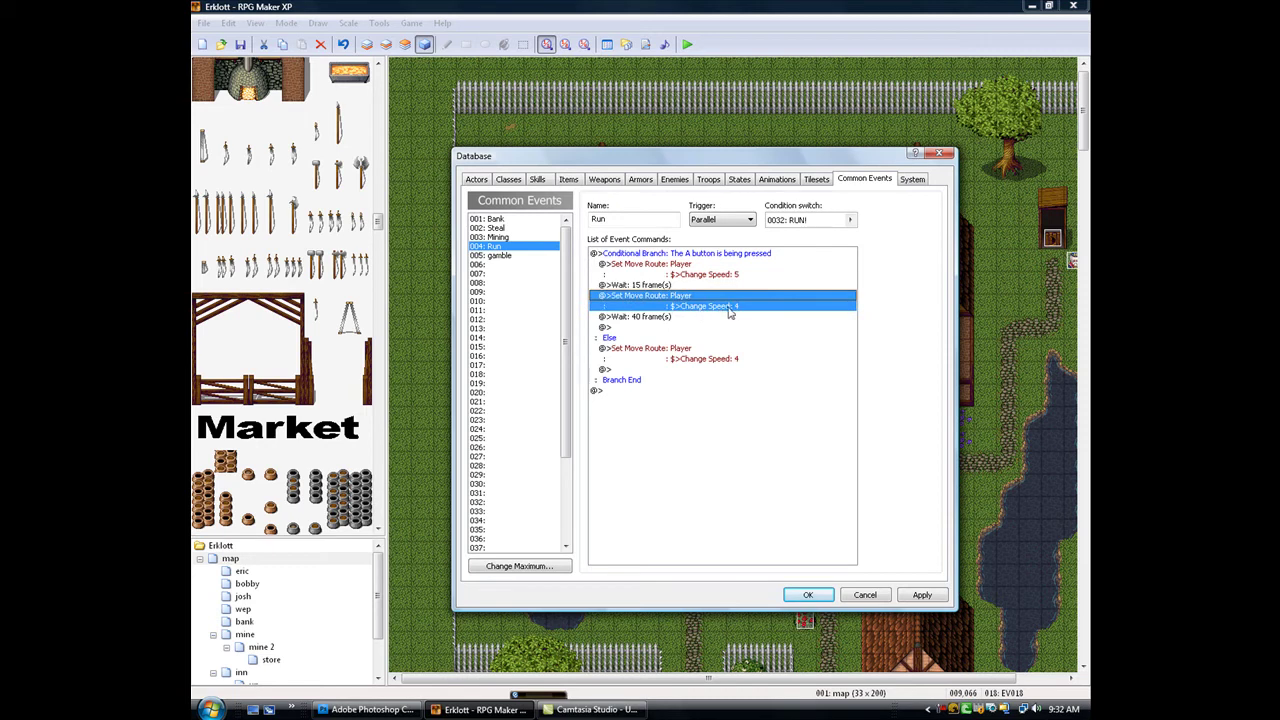
click(638, 318)
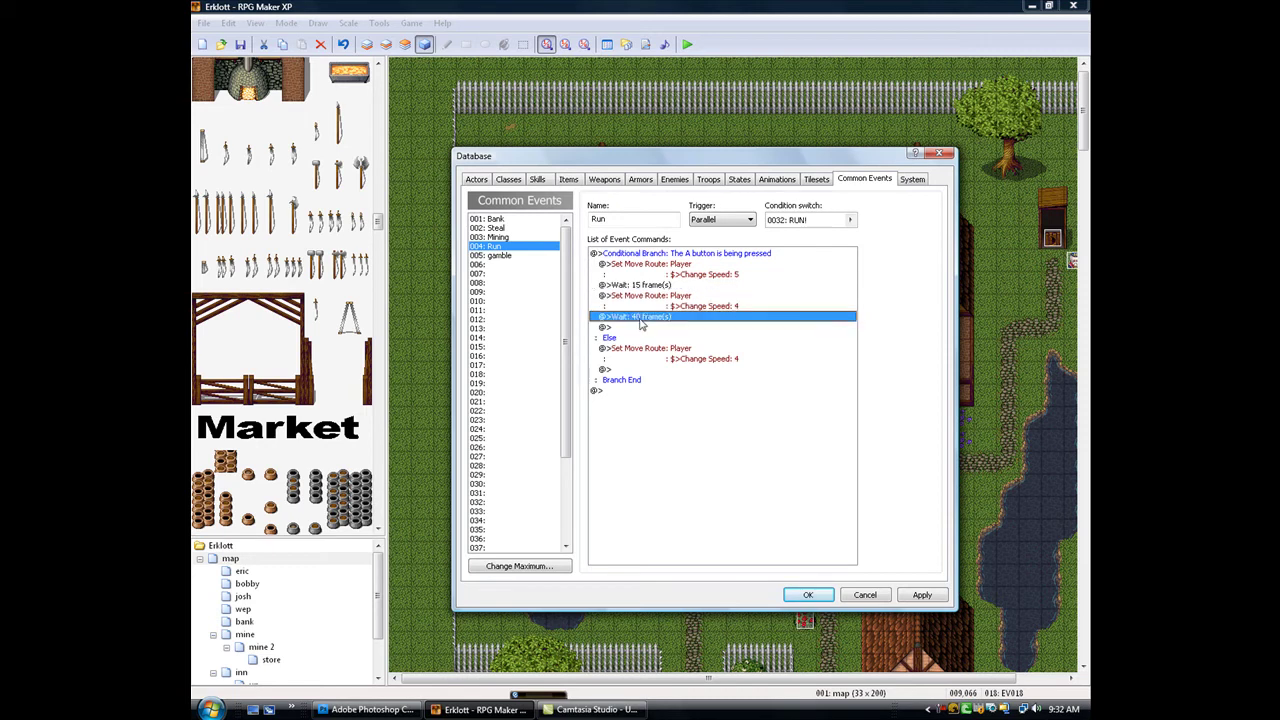
click(678, 270)
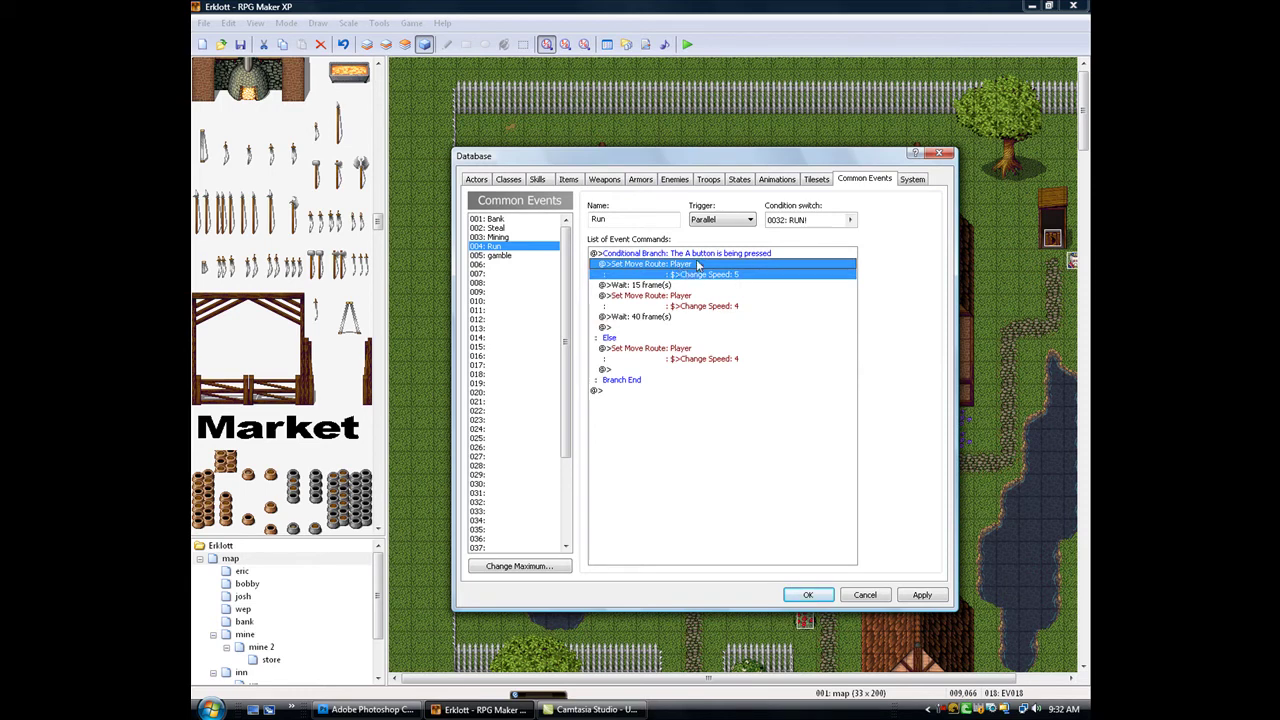
drag(679, 158, 669, 152)
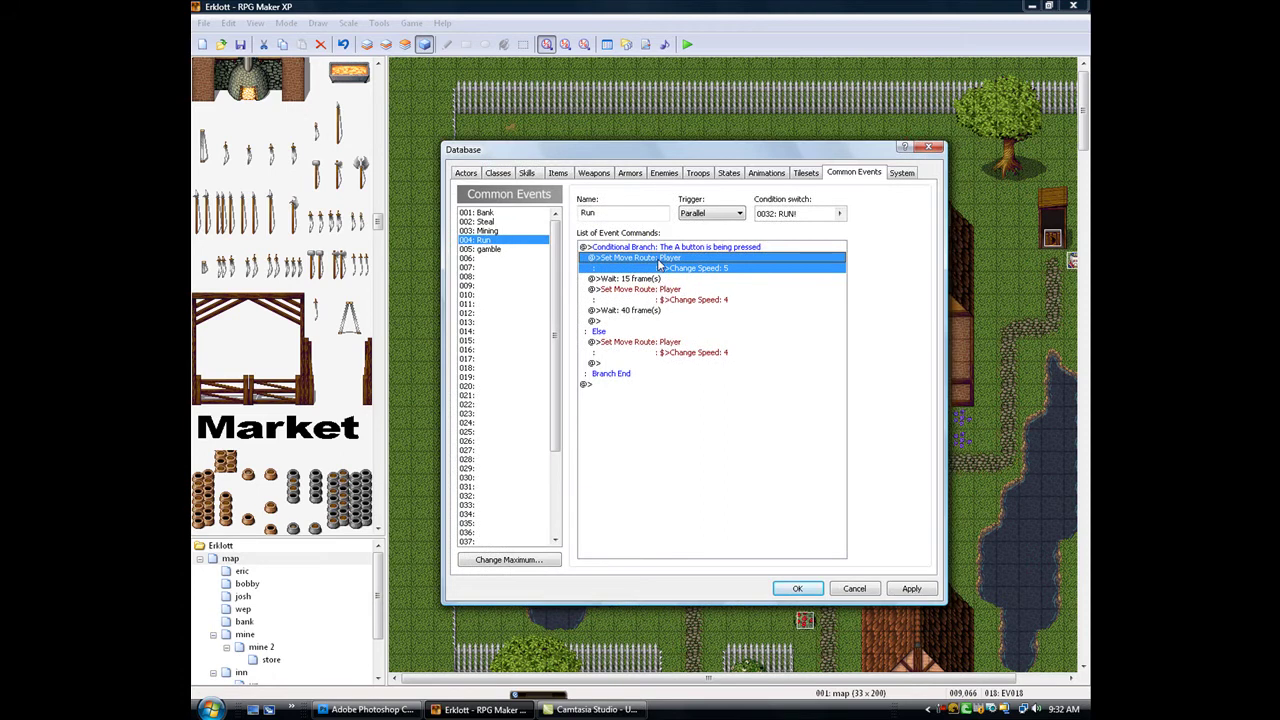
click(648, 281)
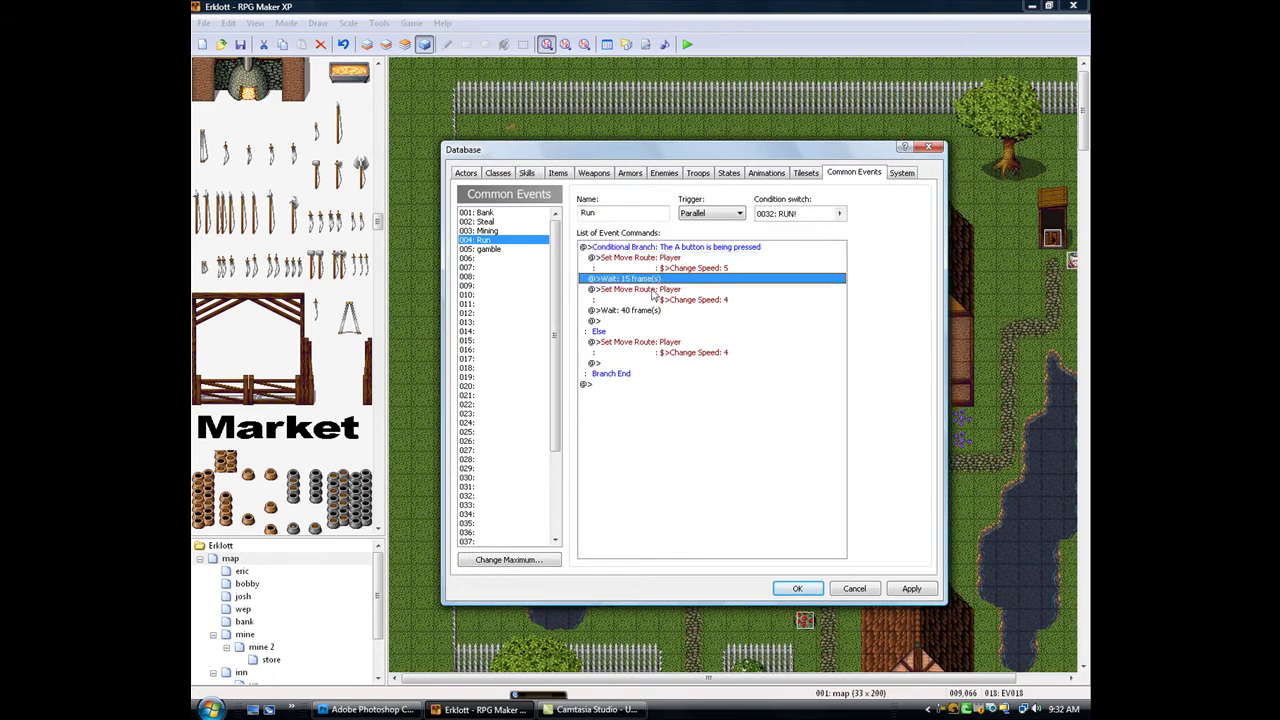
click(688, 296)
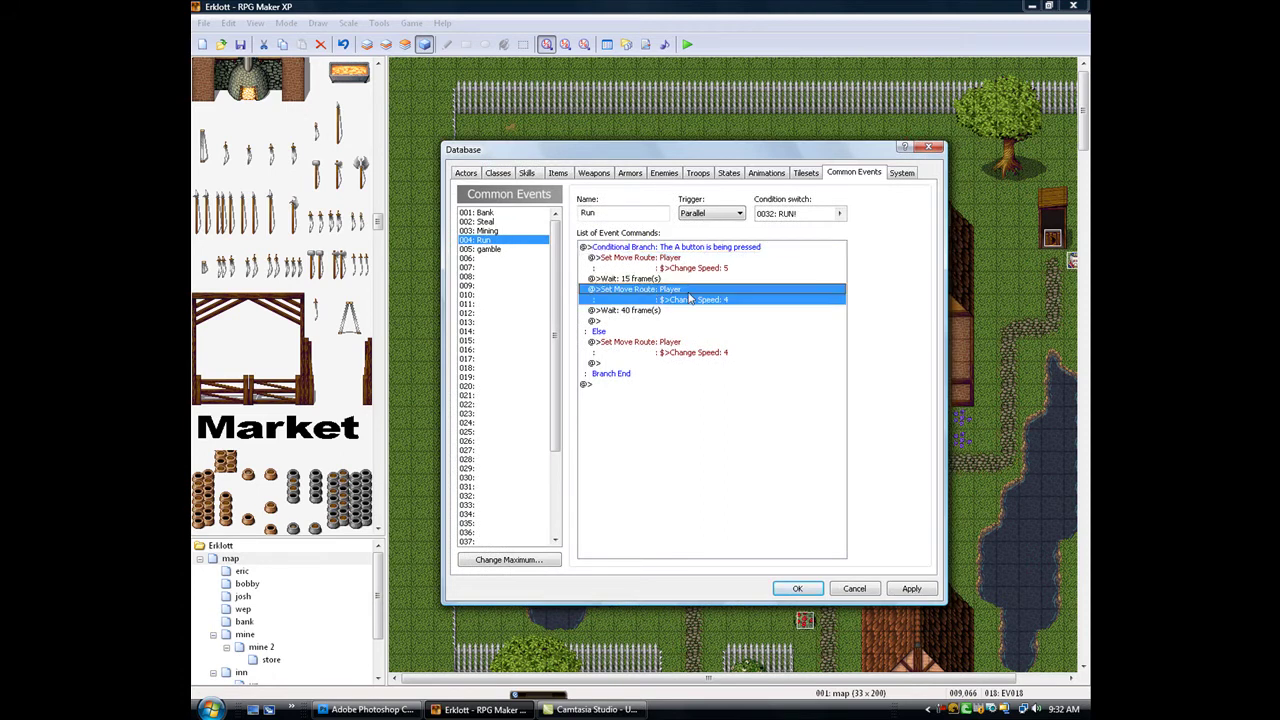
click(639, 313)
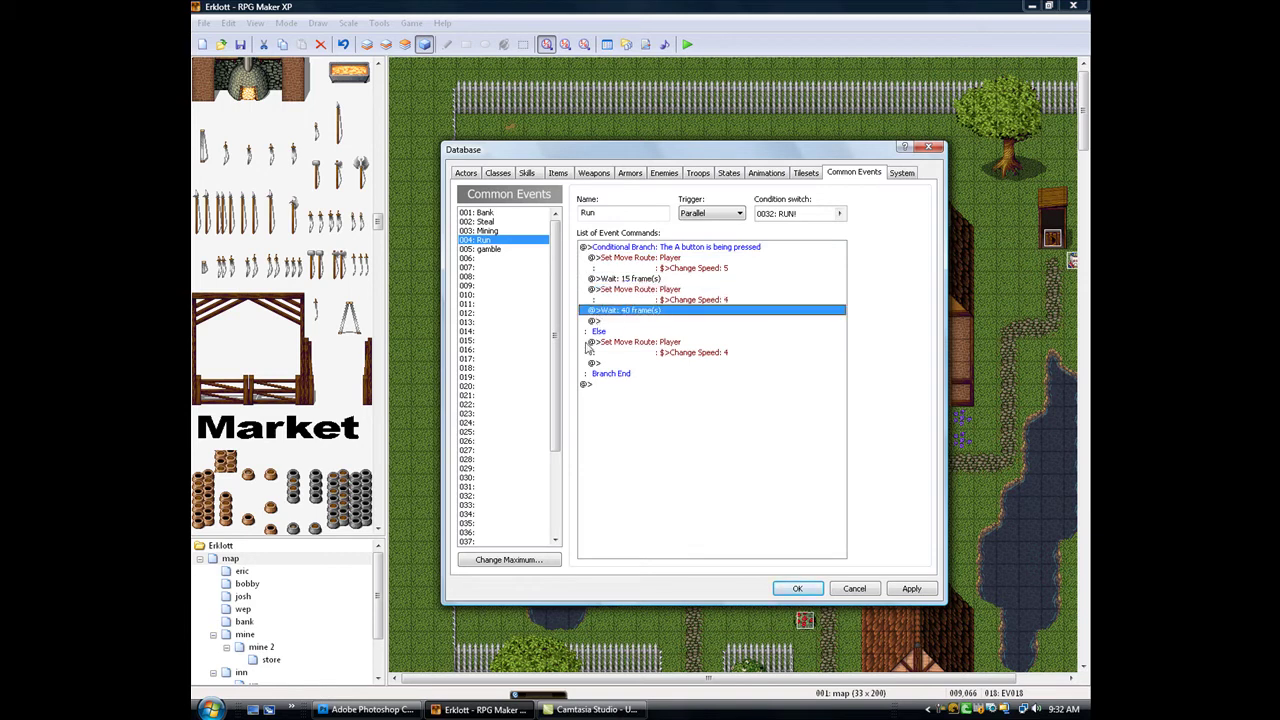
Inspect the Change Speed 4 and Else branch commands, then apply and close the database
click(650, 248)
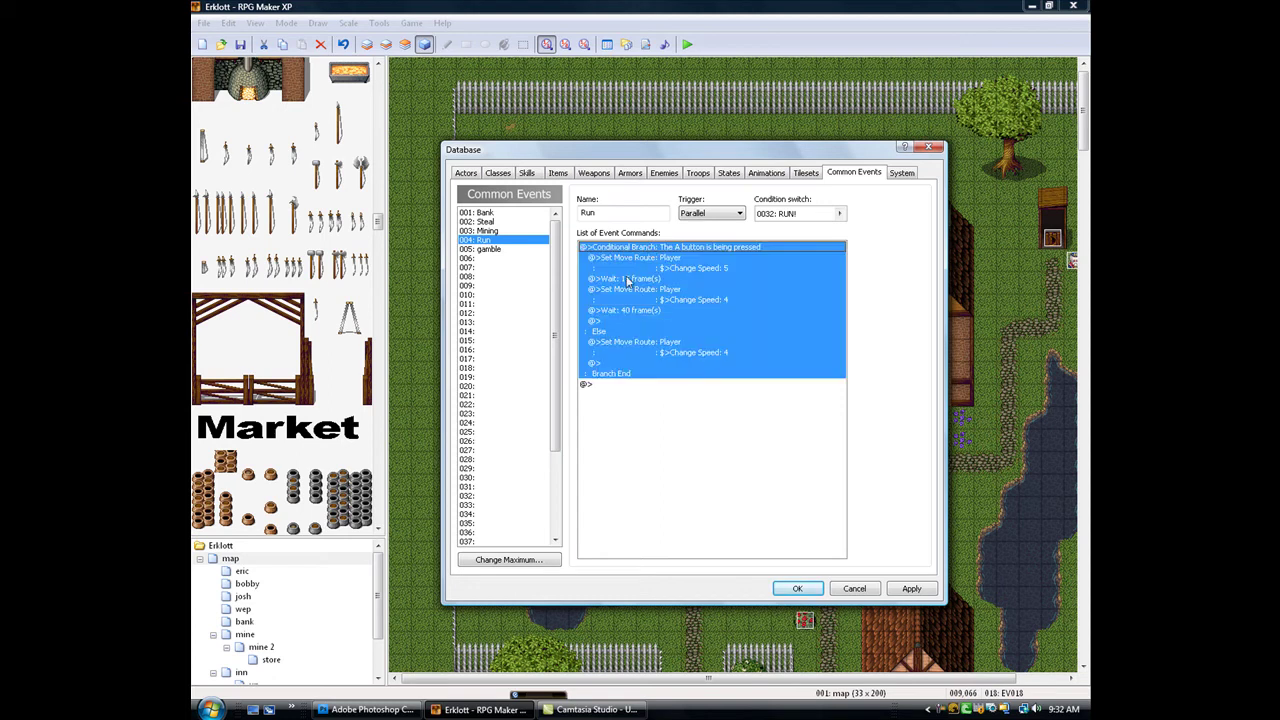
click(624, 279)
click(632, 312)
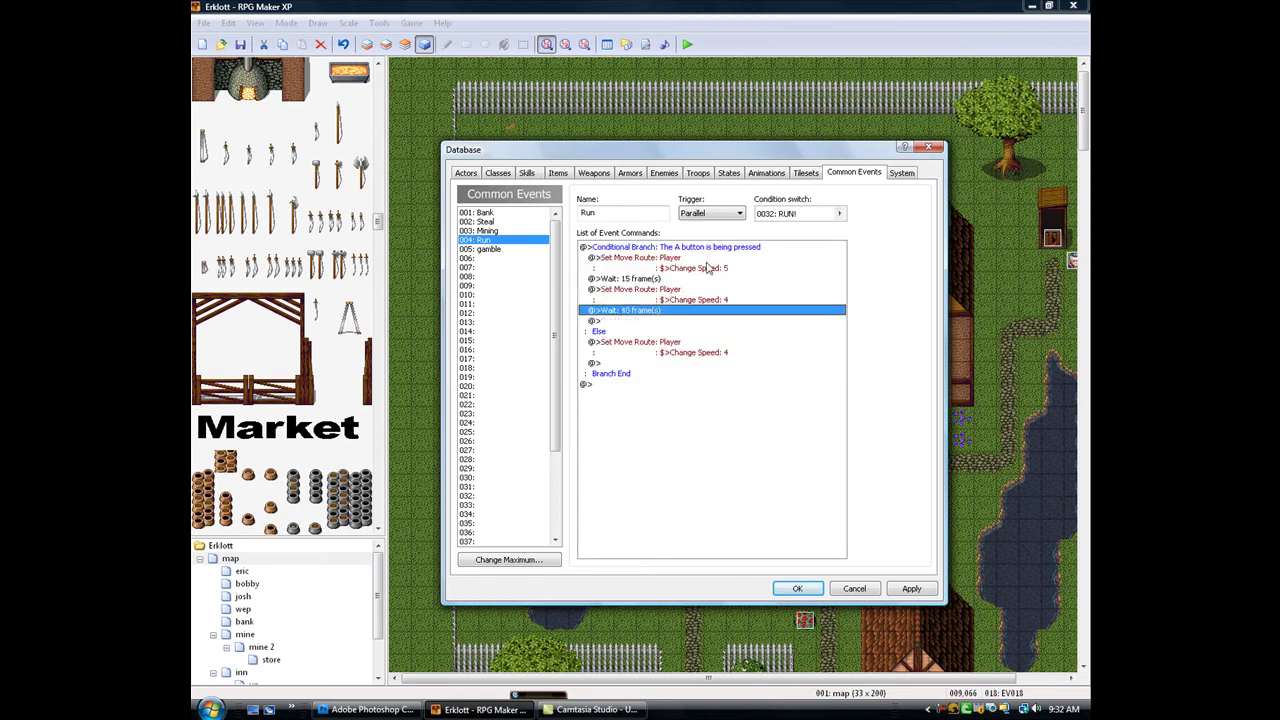
click(710, 268)
click(715, 302)
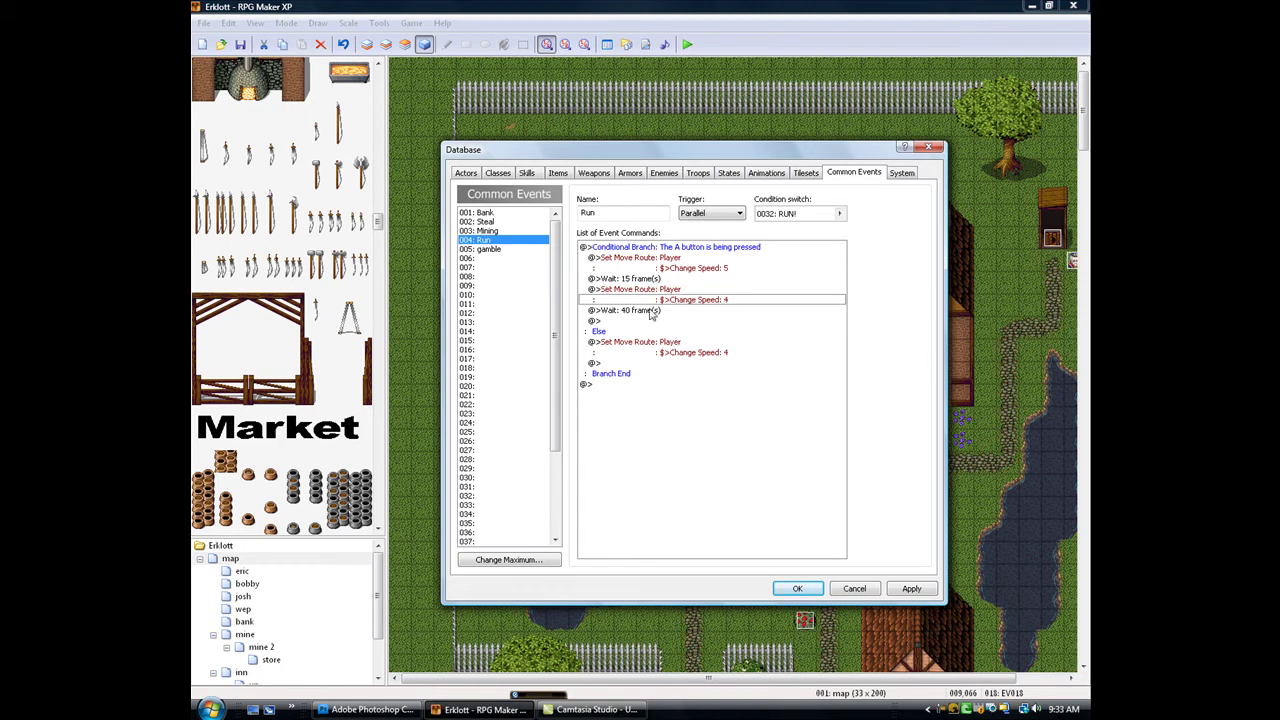
click(610, 346)
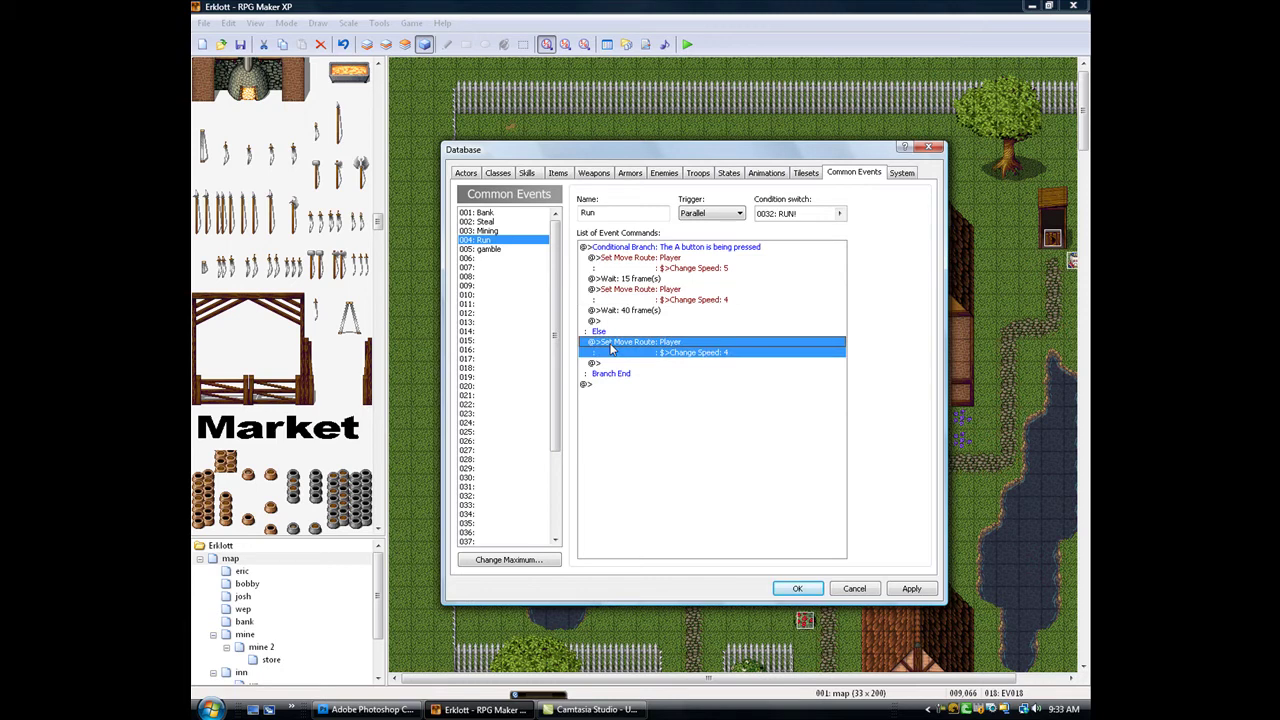
click(911, 590)
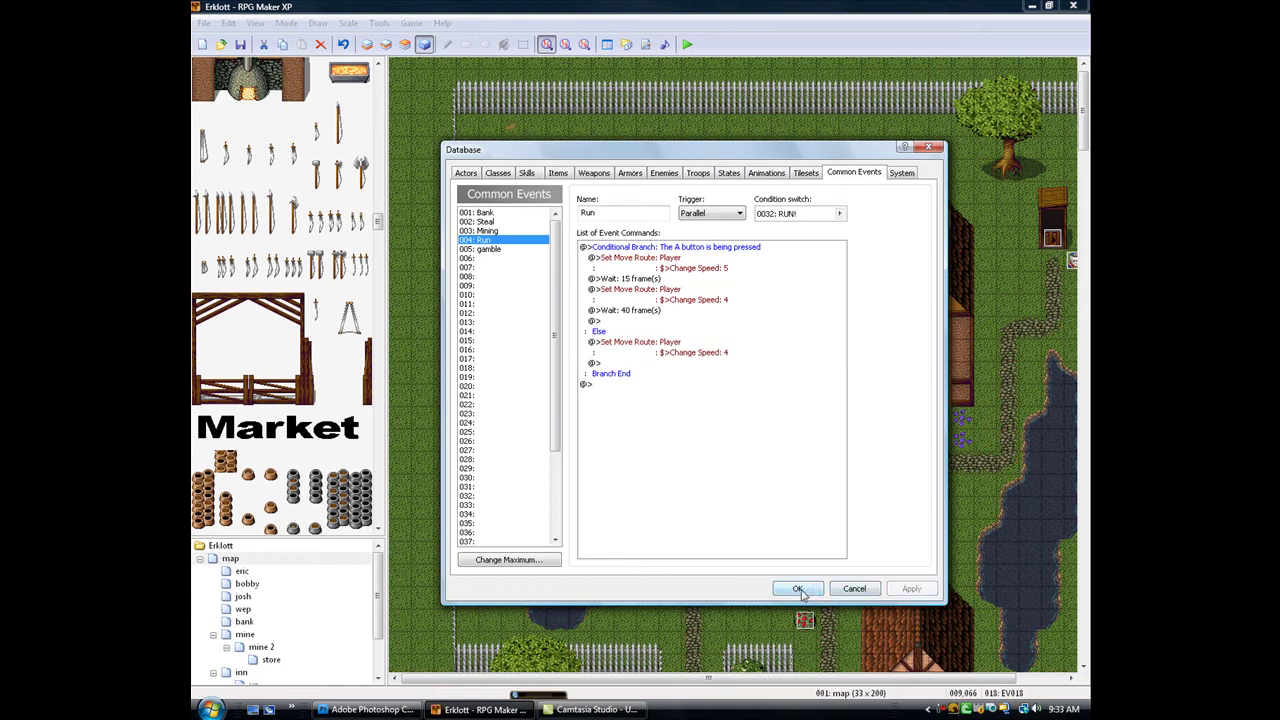
click(797, 589)
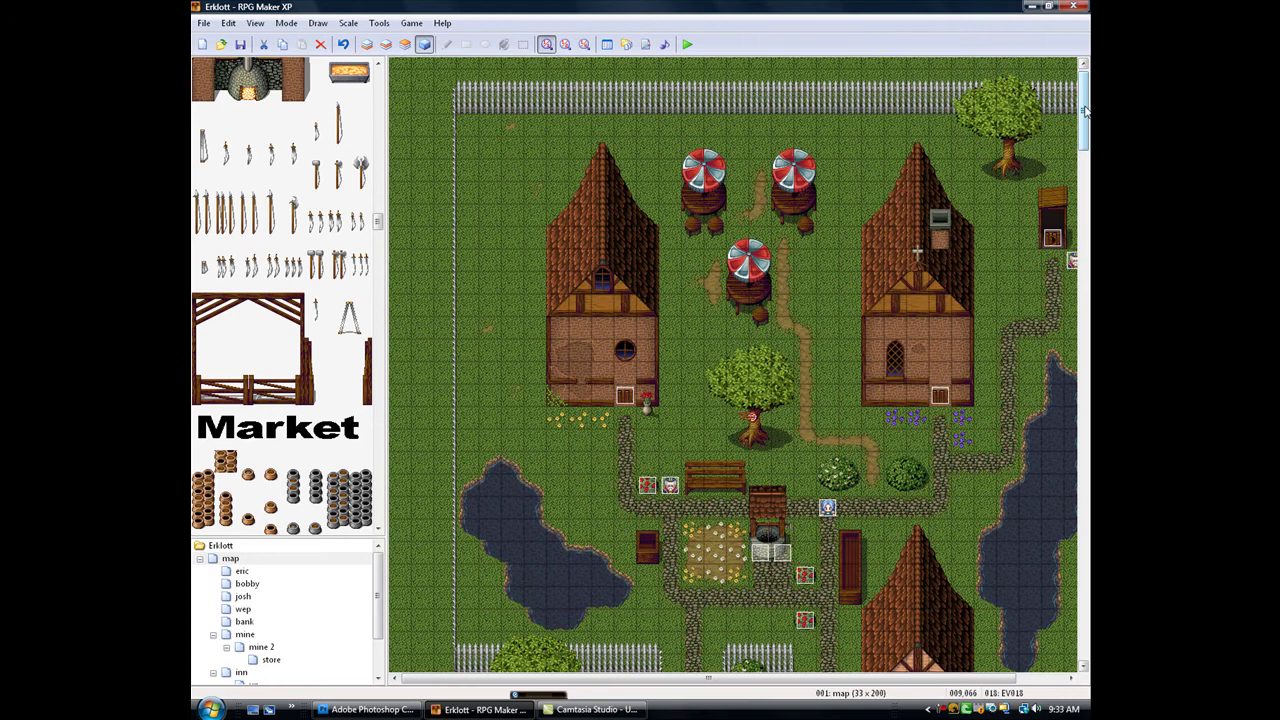
Open map event EV047, confirm its switch 0032 RUN! stays ON, and save the event
scroll(871, 378, up, 1)
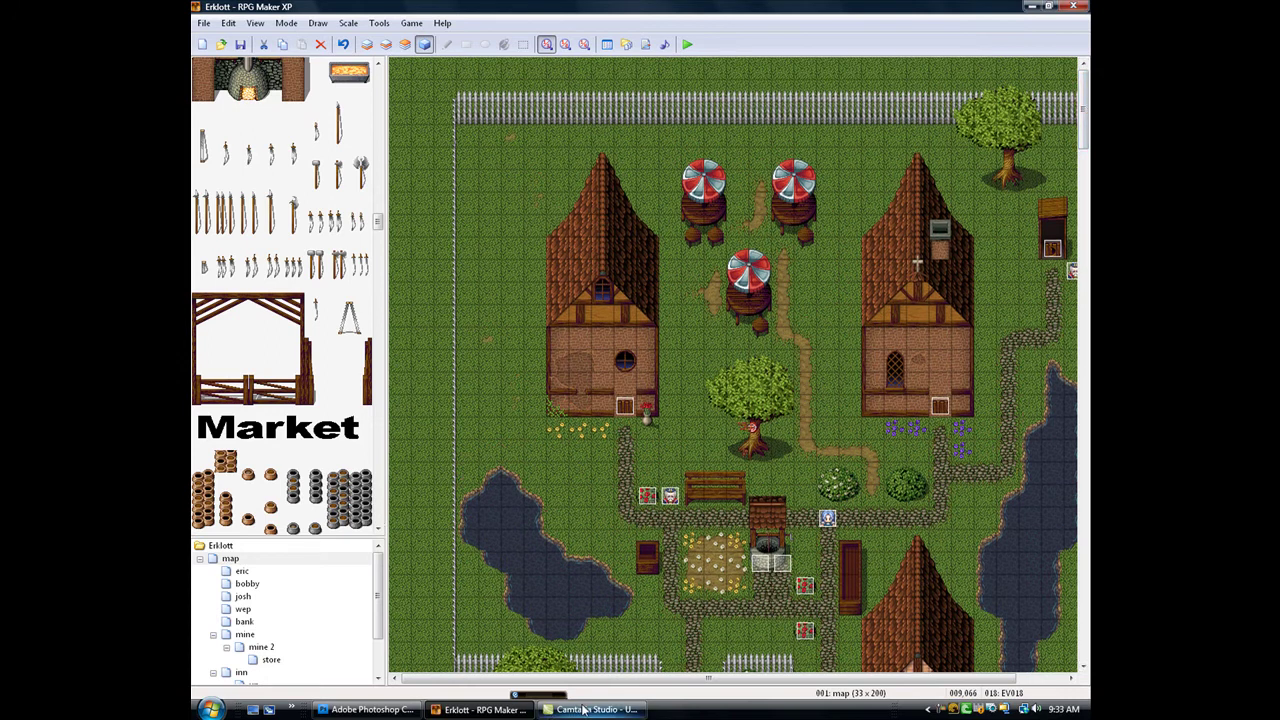
drag(505, 690, 560, 690)
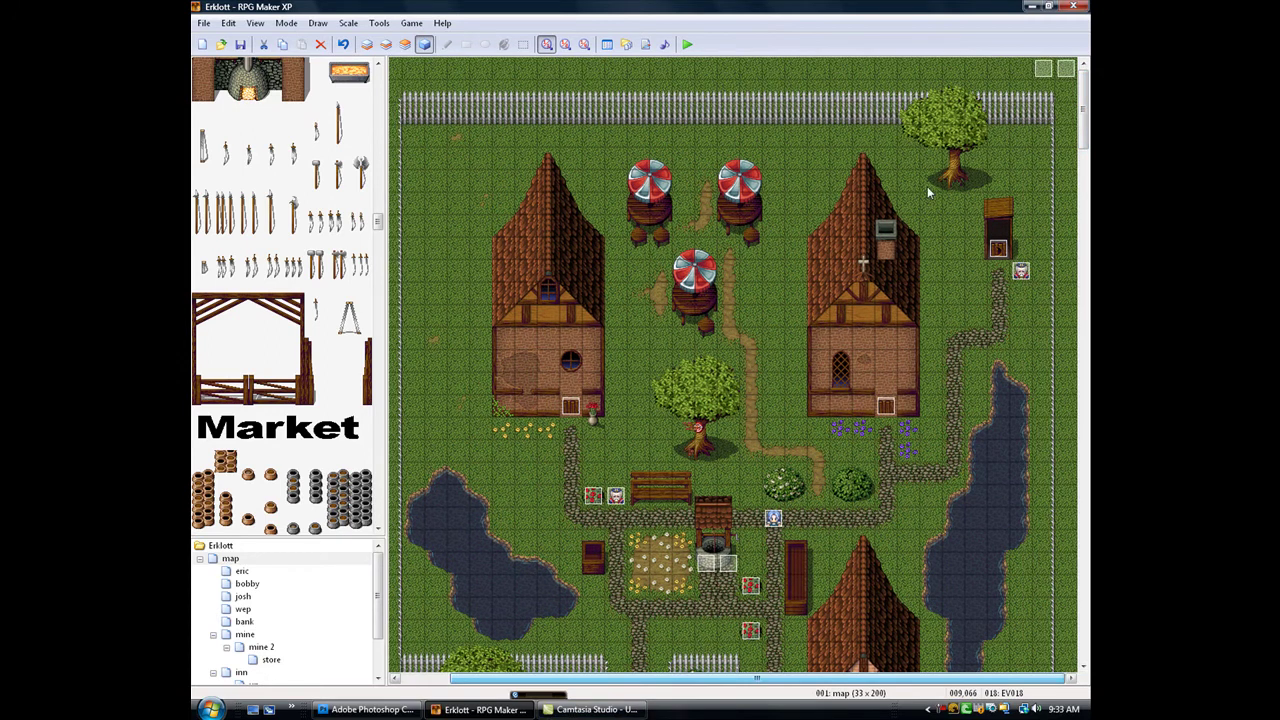
double_click(1041, 72)
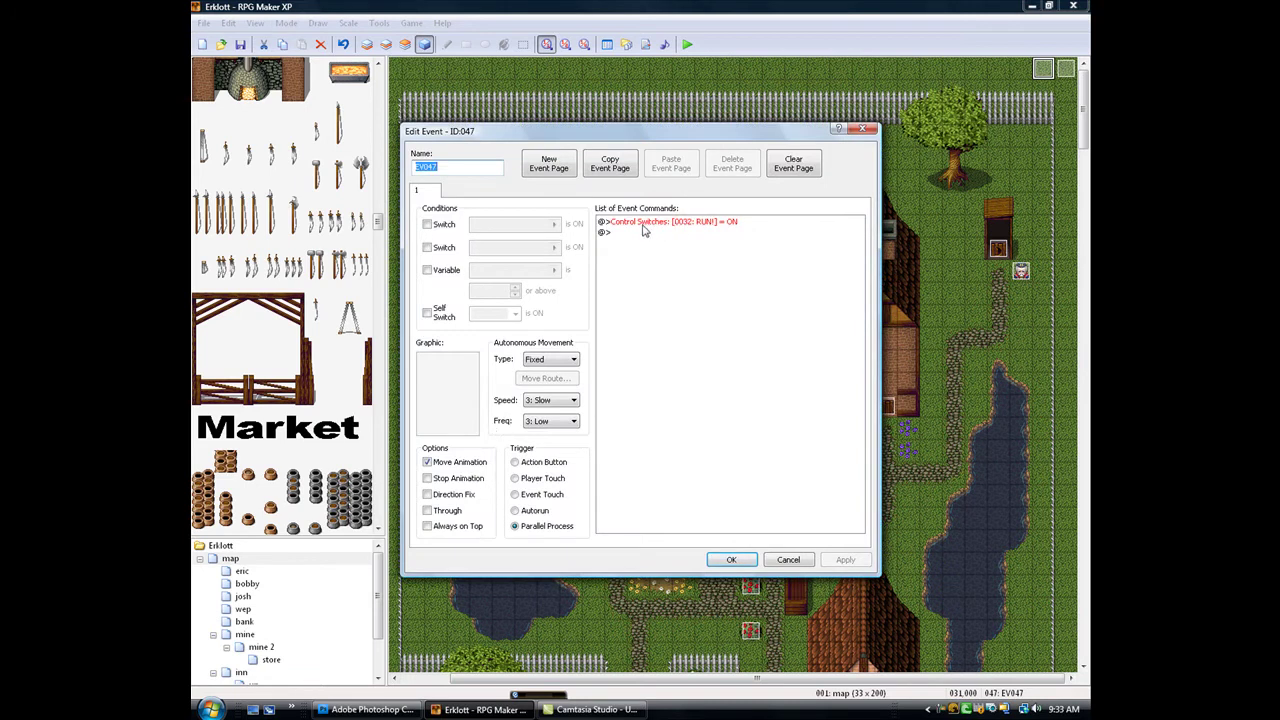
click(677, 222)
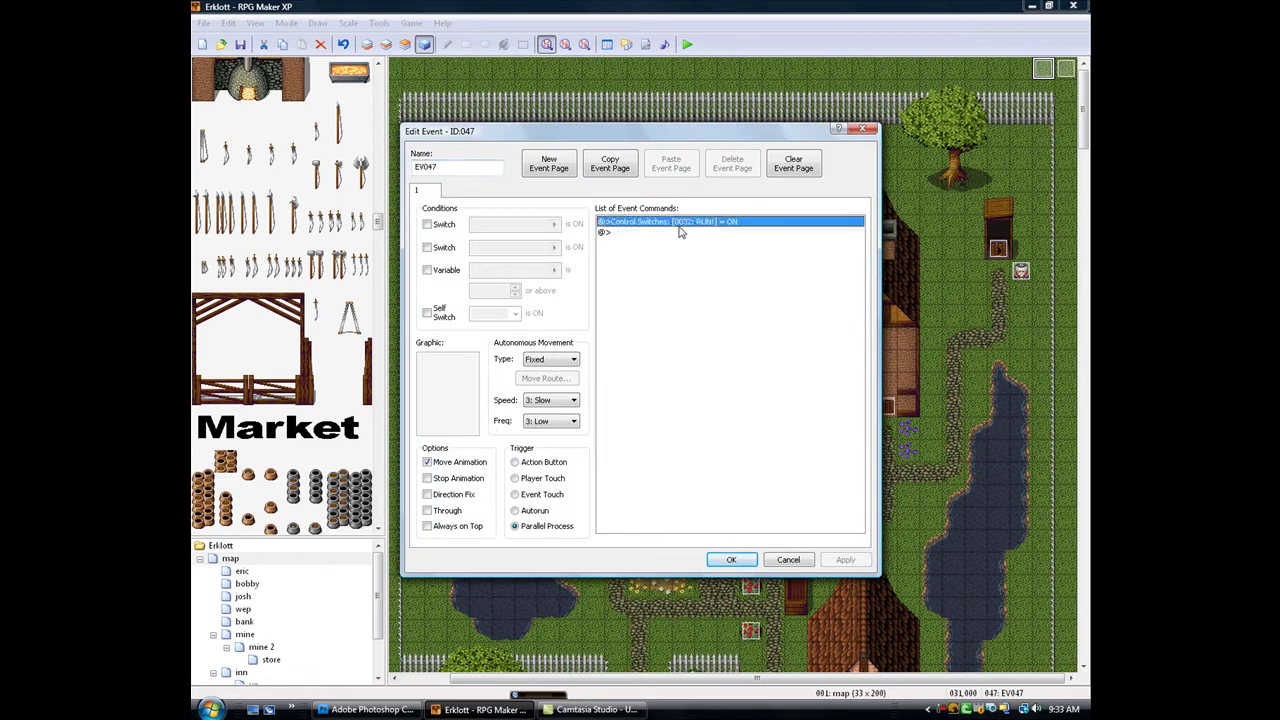
right_click(678, 231)
click(700, 252)
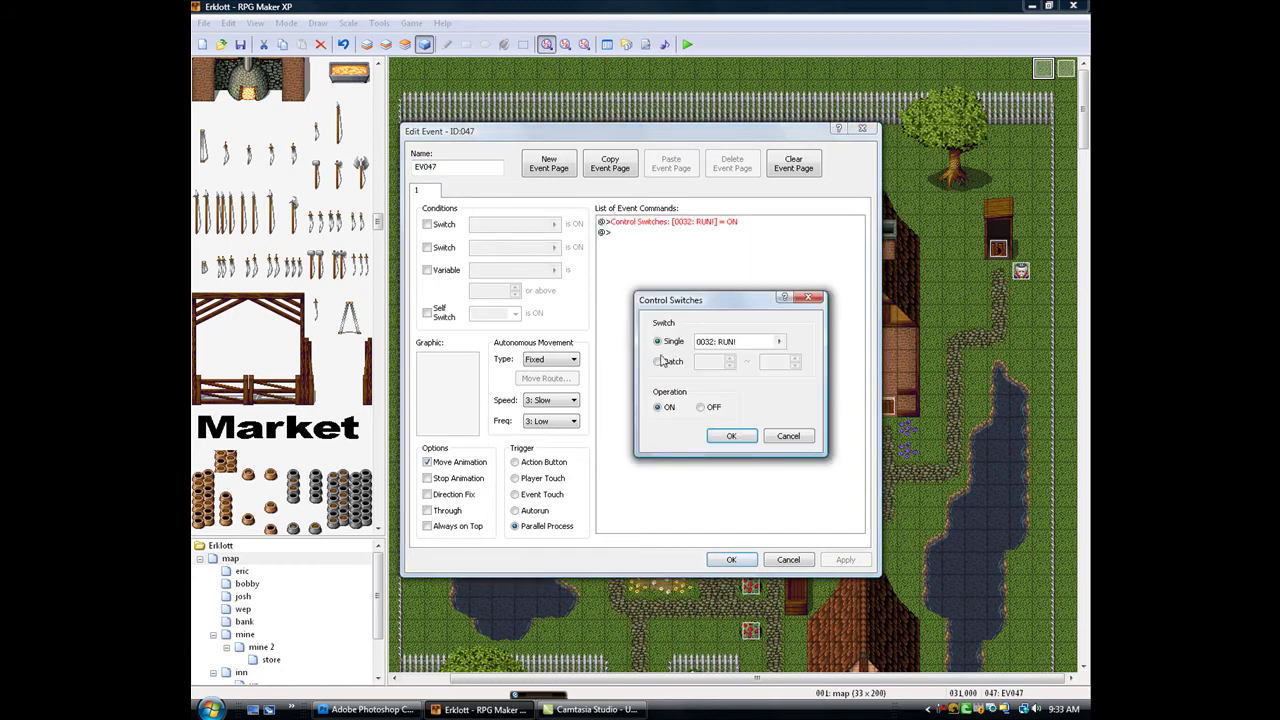
drag(691, 300, 674, 307)
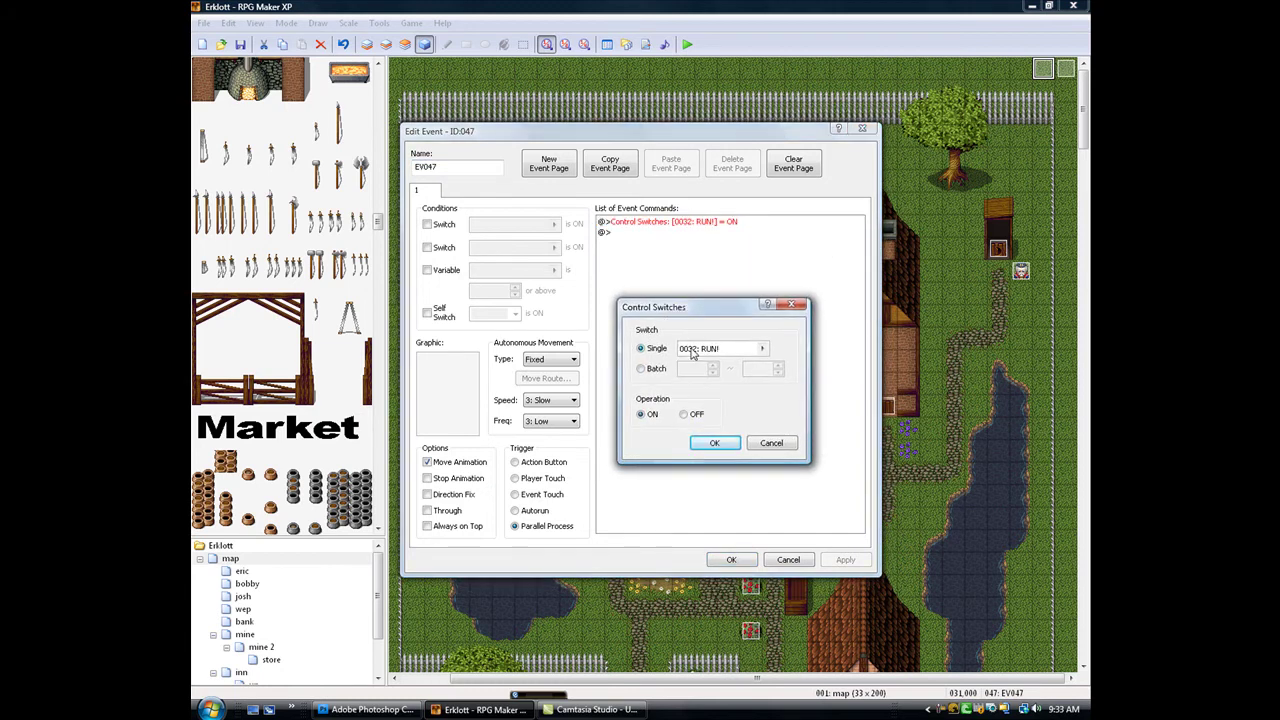
click(709, 445)
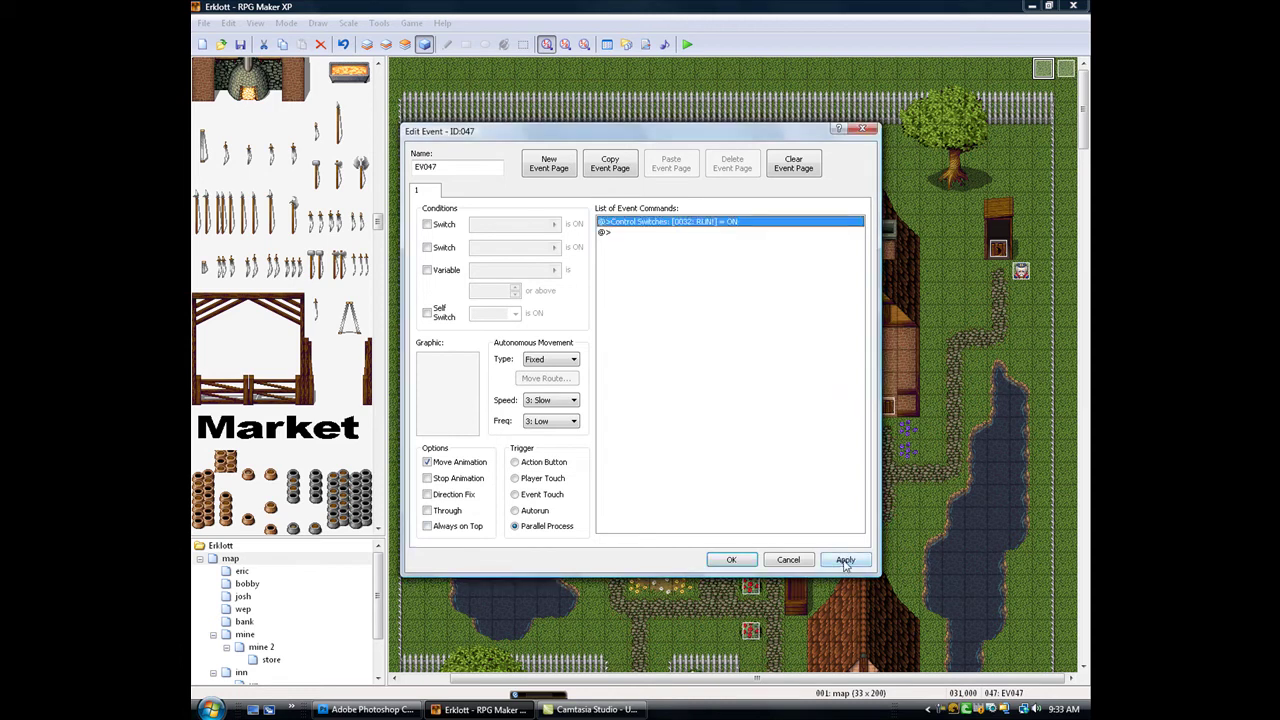
click(730, 561)
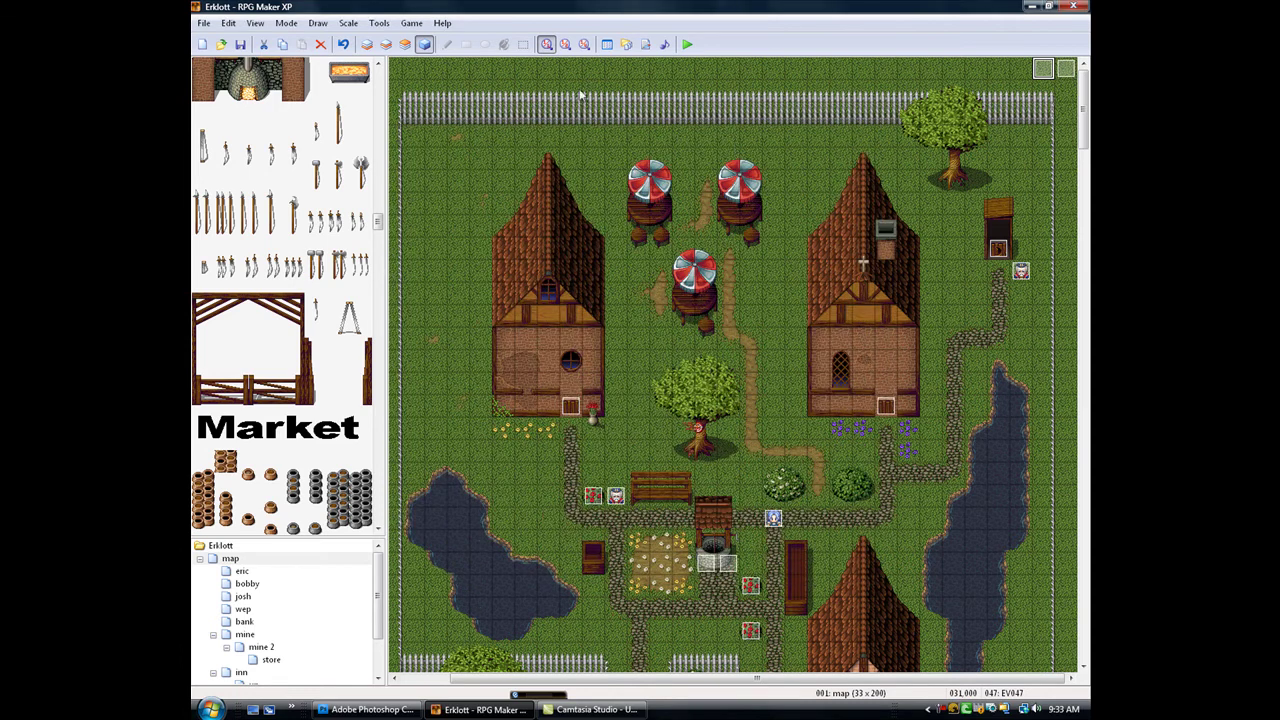
Set the Run common event's trigger to Parallel with condition switch 0032: RUN!, and apply
click(606, 44)
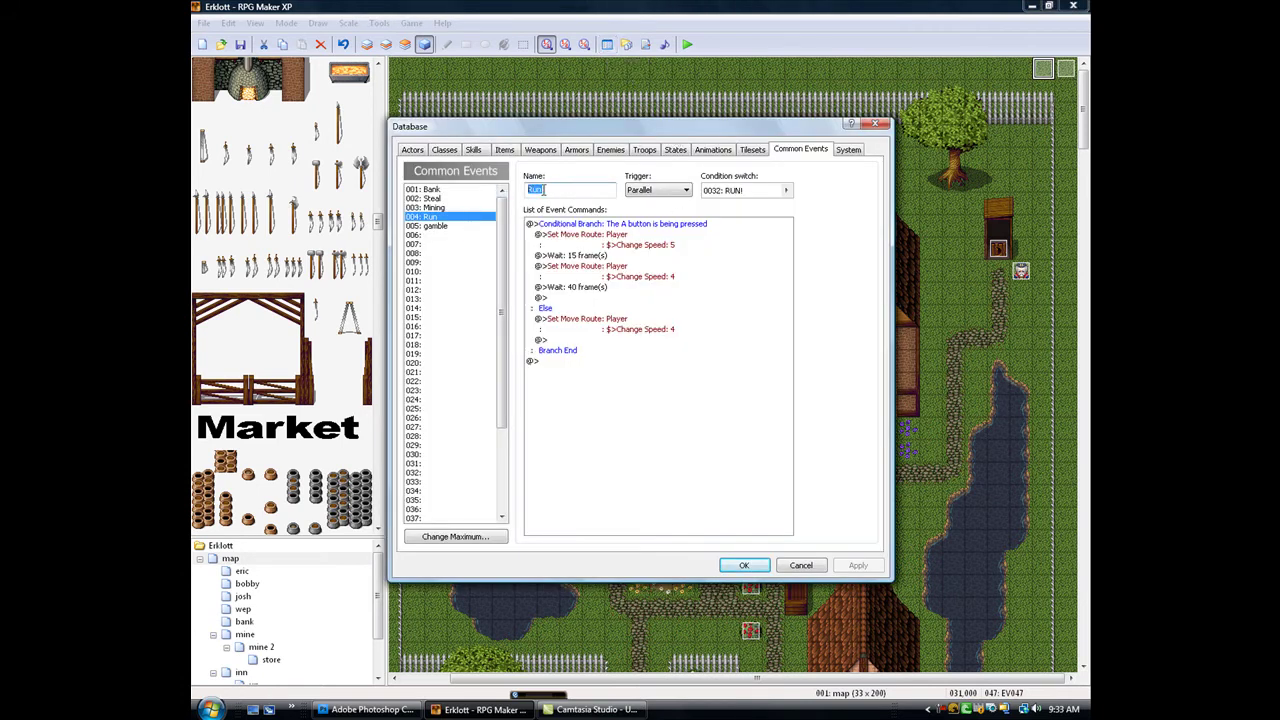
click(595, 188)
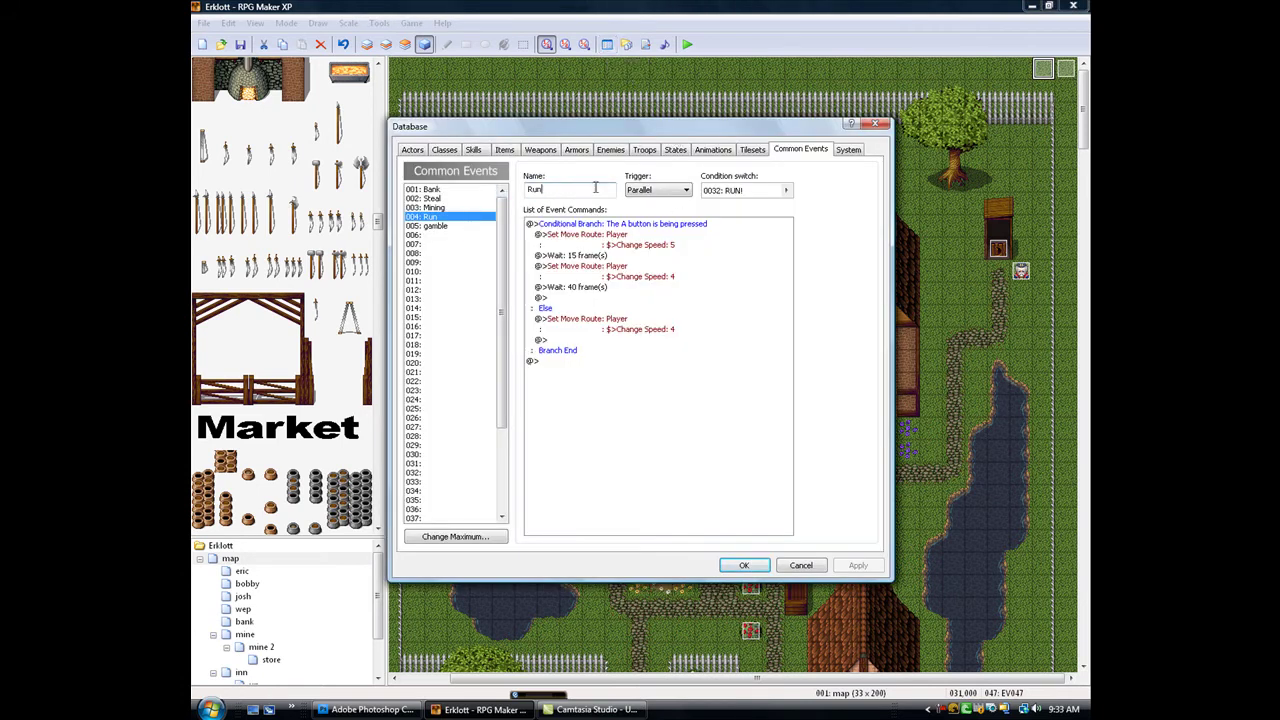
click(648, 193)
click(648, 225)
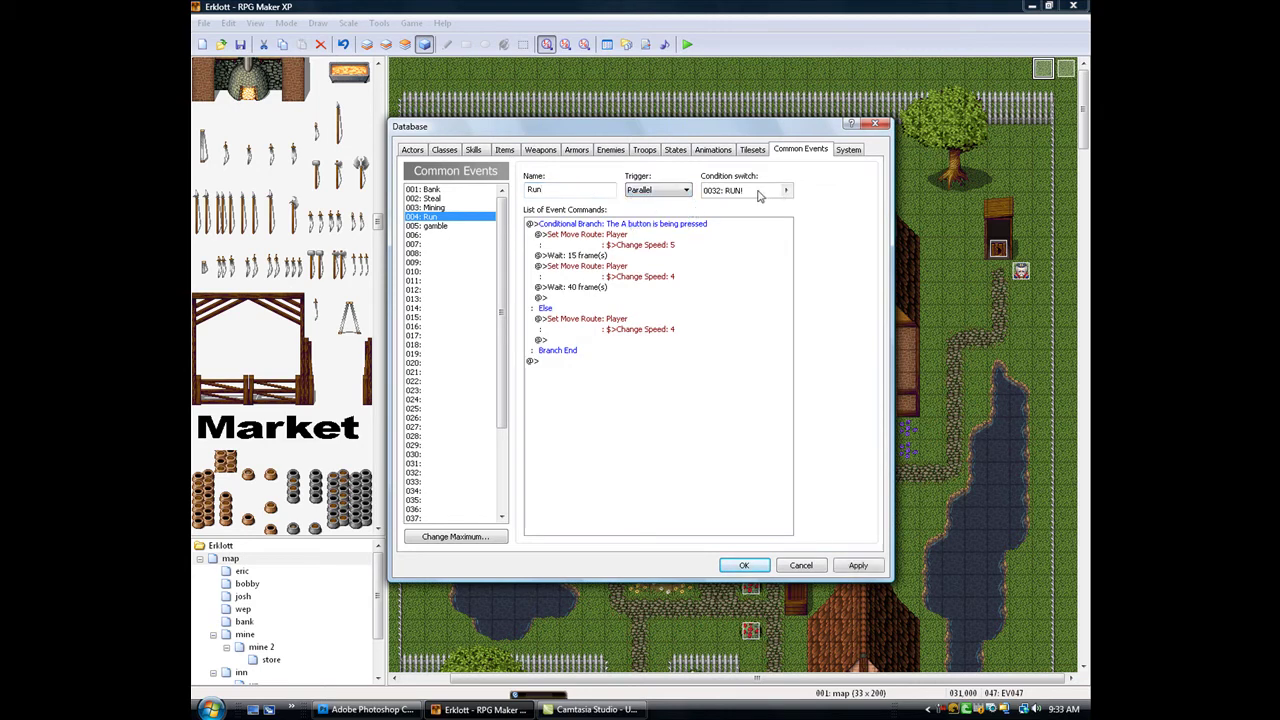
click(762, 192)
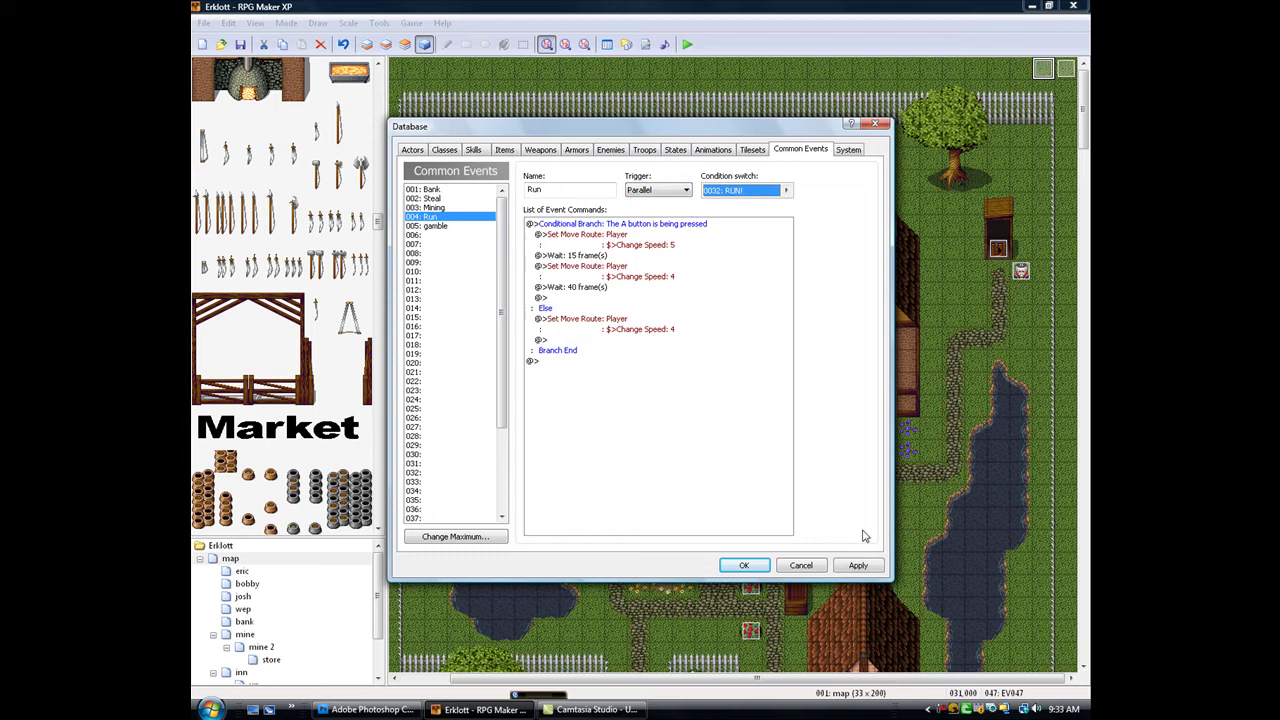
click(858, 566)
click(744, 565)
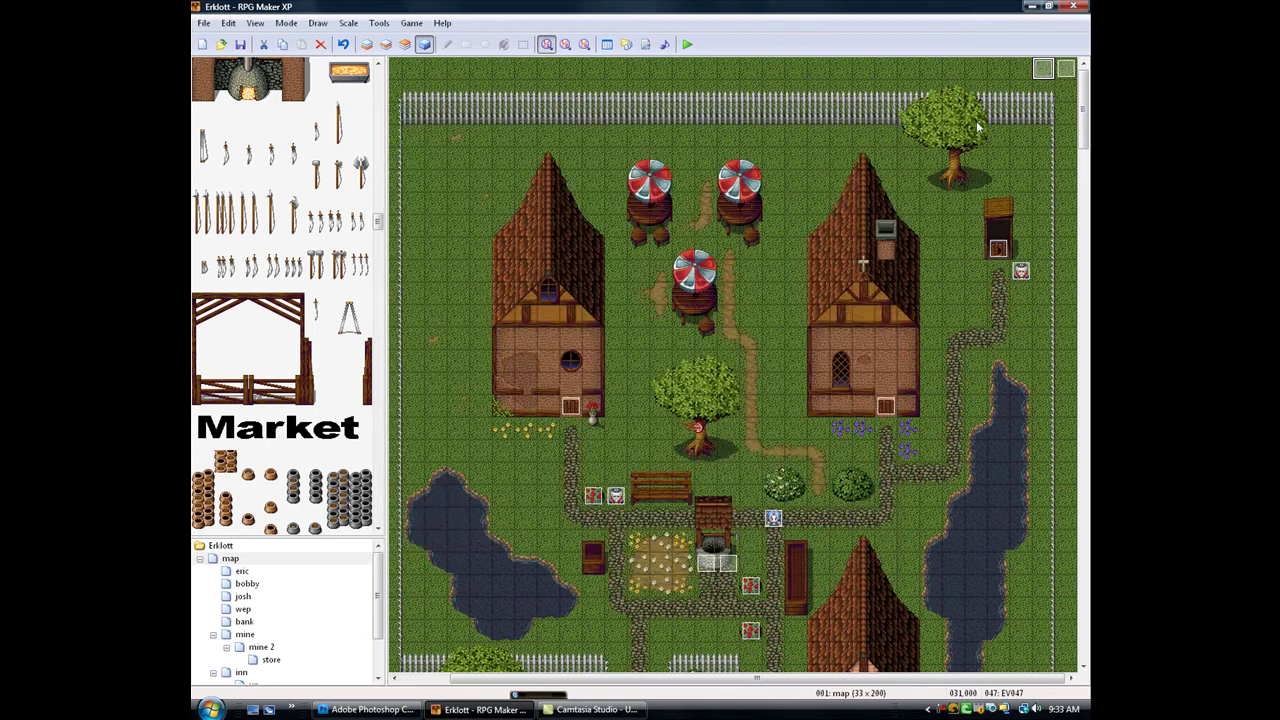
Recheck EV047's RUN! switch-on command and close the event editor
double_click(1043, 72)
click(660, 223)
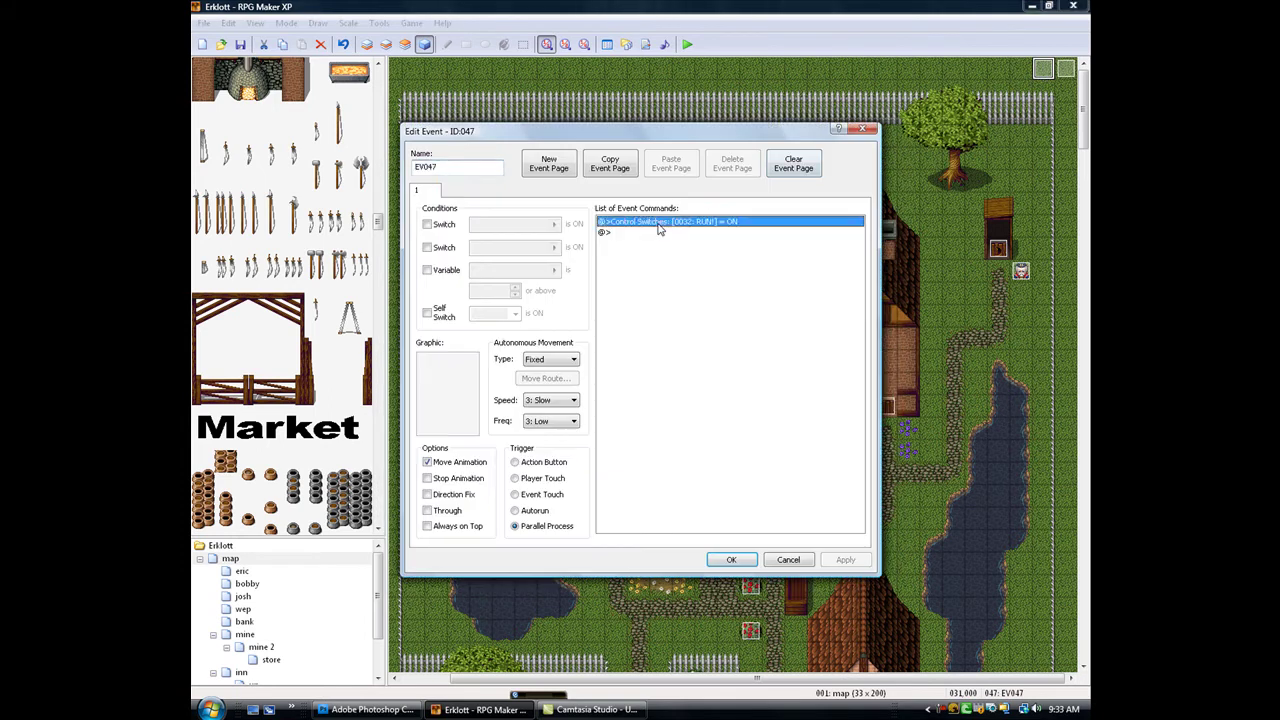
key(Escape)
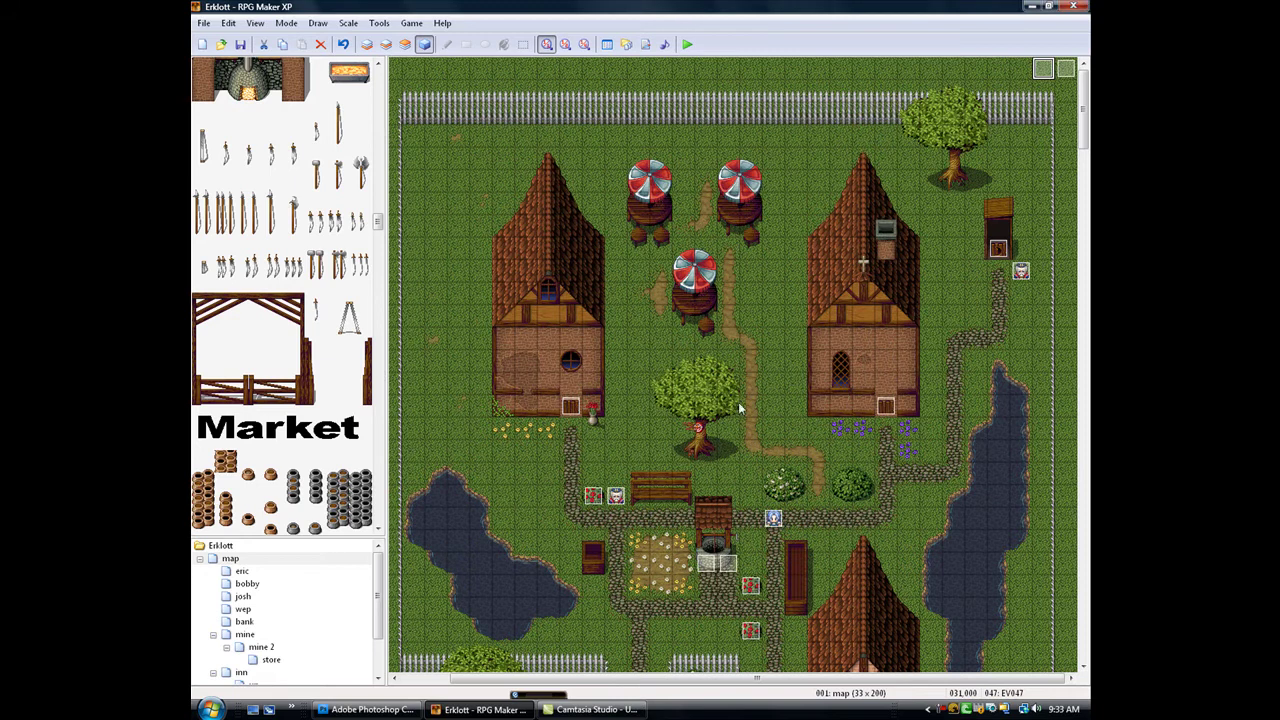
mouse_move(1081, 120)
mouse_down()
mouse_move(1081, 173)
mouse_move(1081, 120)
mouse_up()
Bring up the Medieval Town tileset in Photoshop and zoom in toward its fence tiles
click(370, 709)
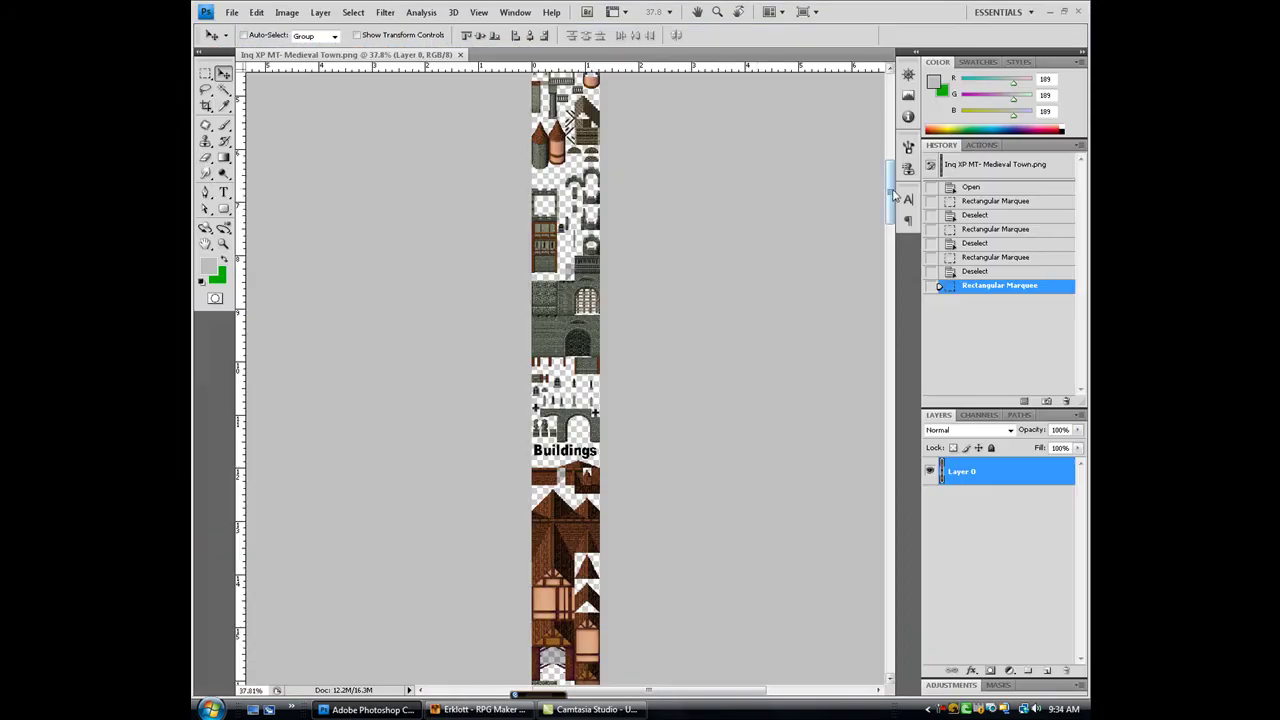
drag(890, 196, 872, 402)
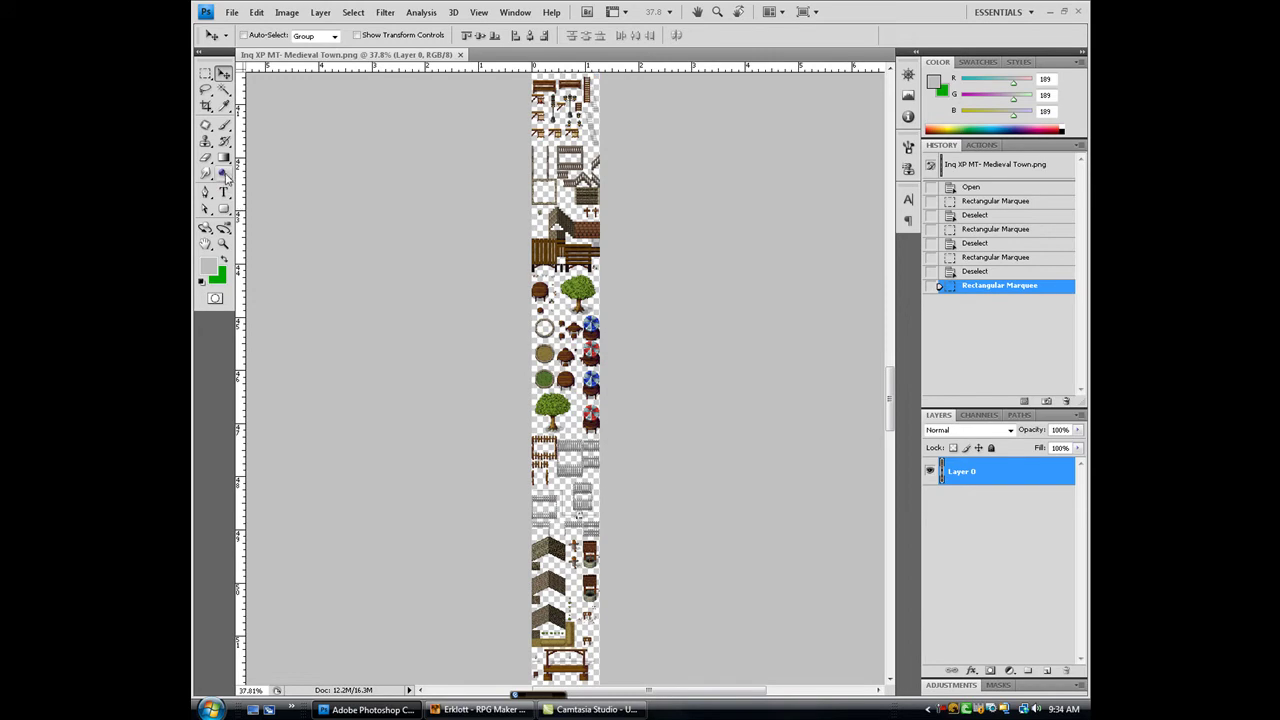
click(223, 243)
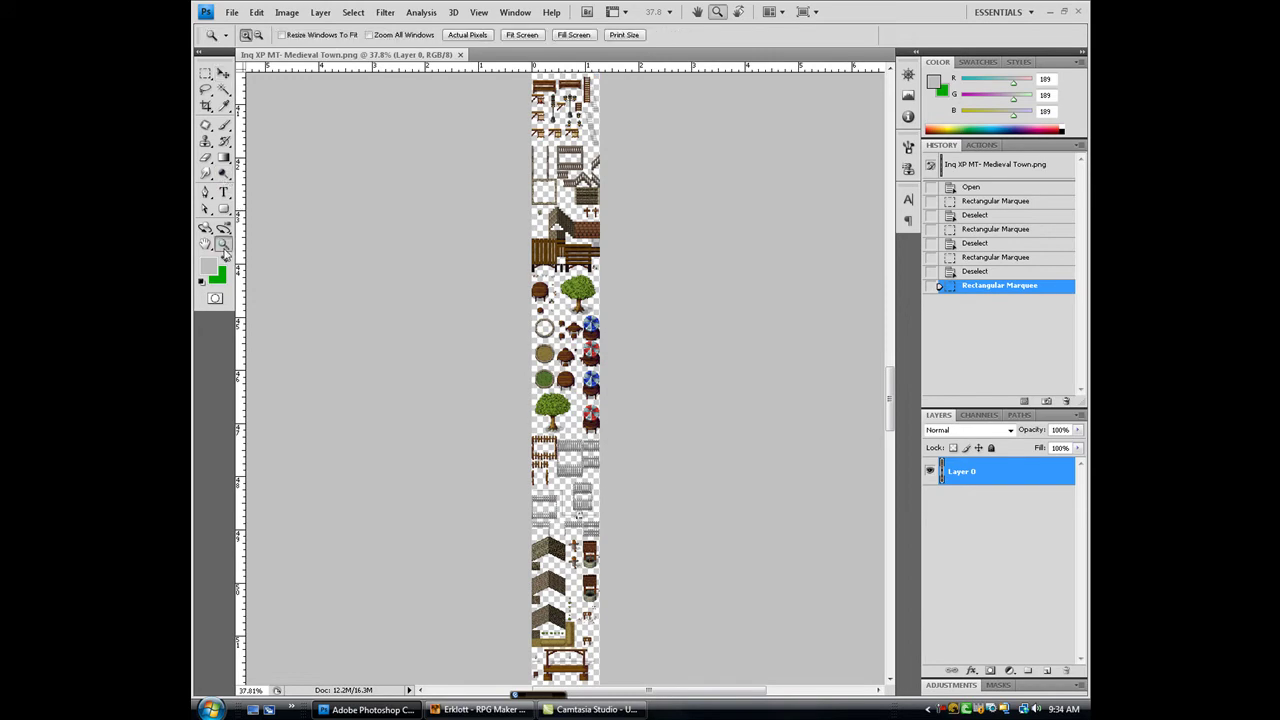
click(561, 337)
click(560, 388)
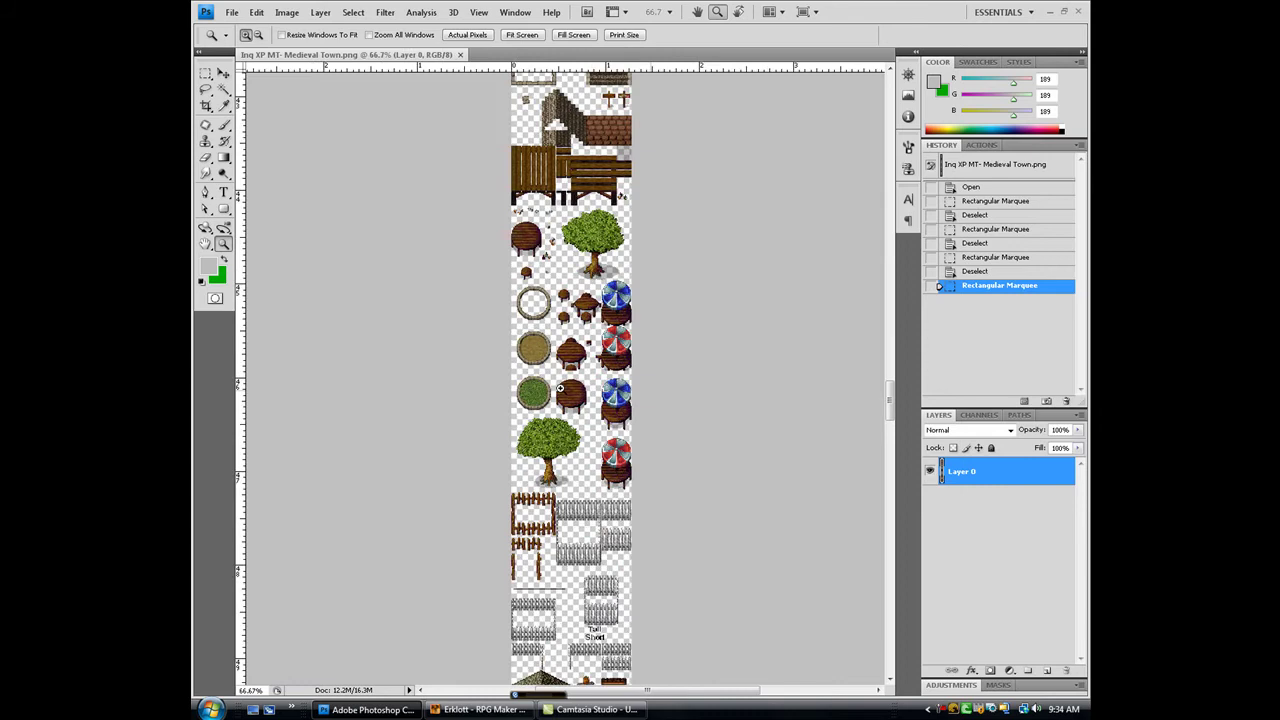
click(560, 388)
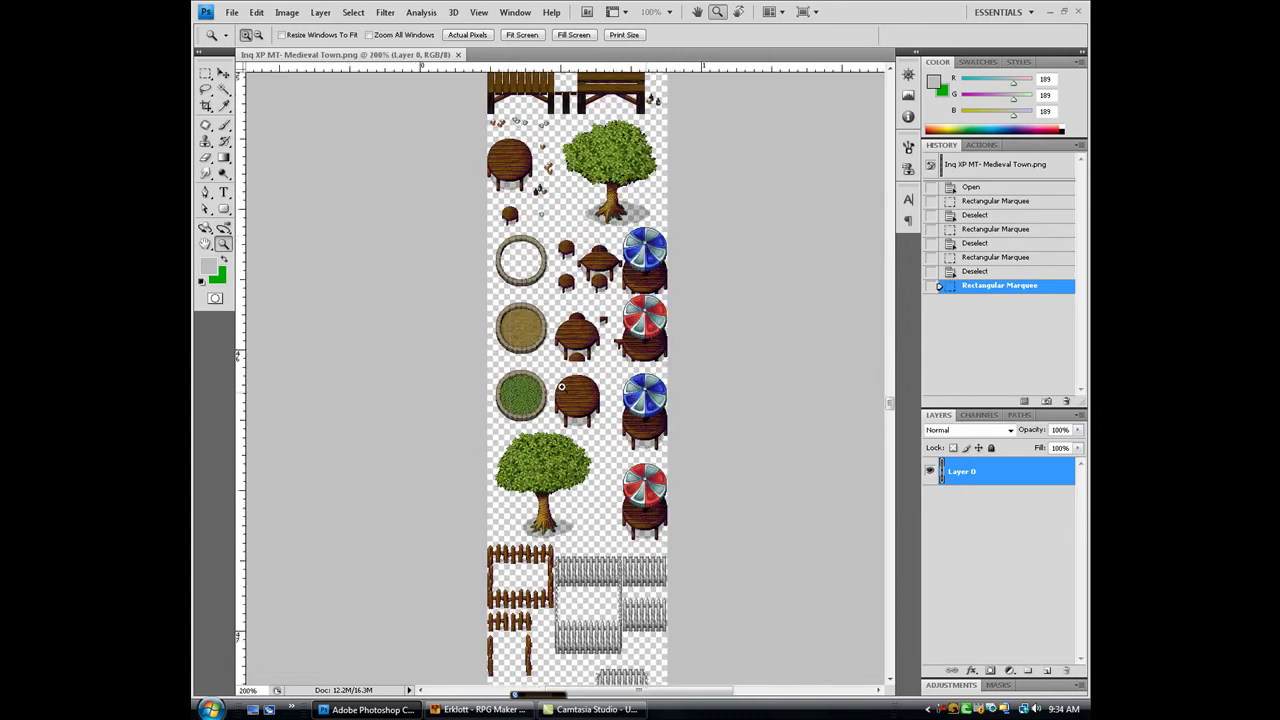
drag(889, 404, 889, 418)
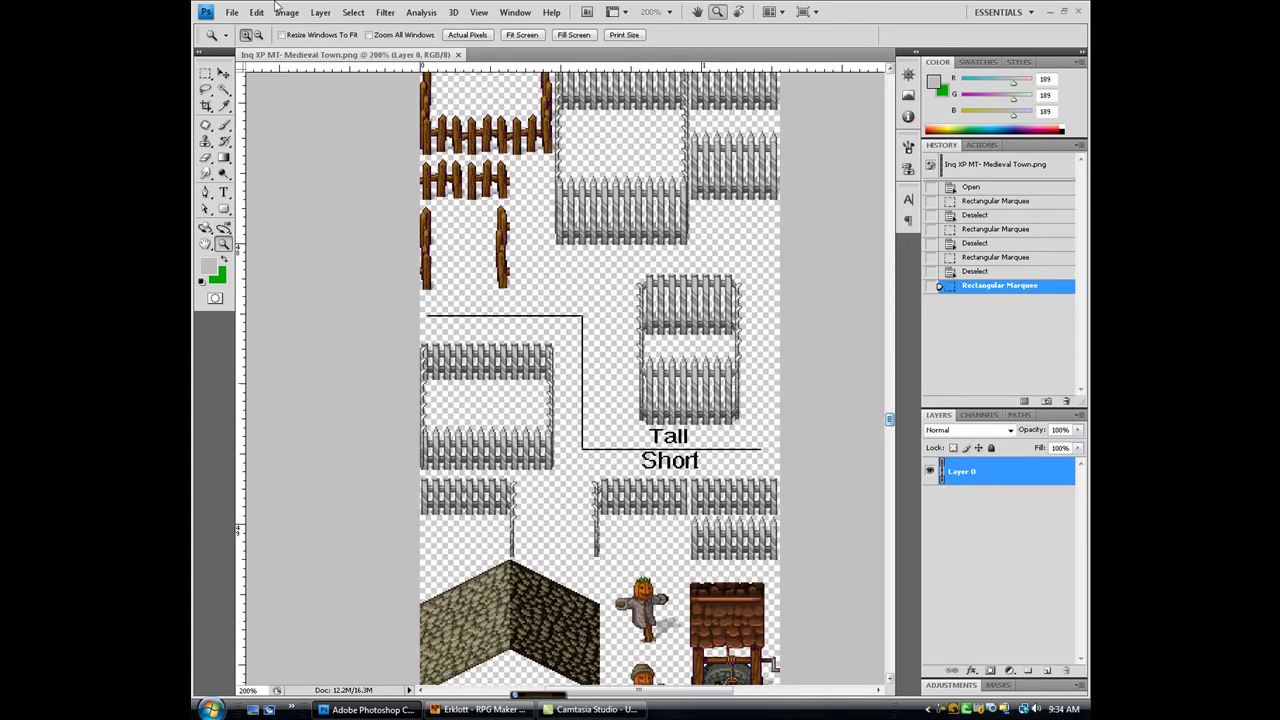
Show the grid over the Medieval Town tileset
click(479, 12)
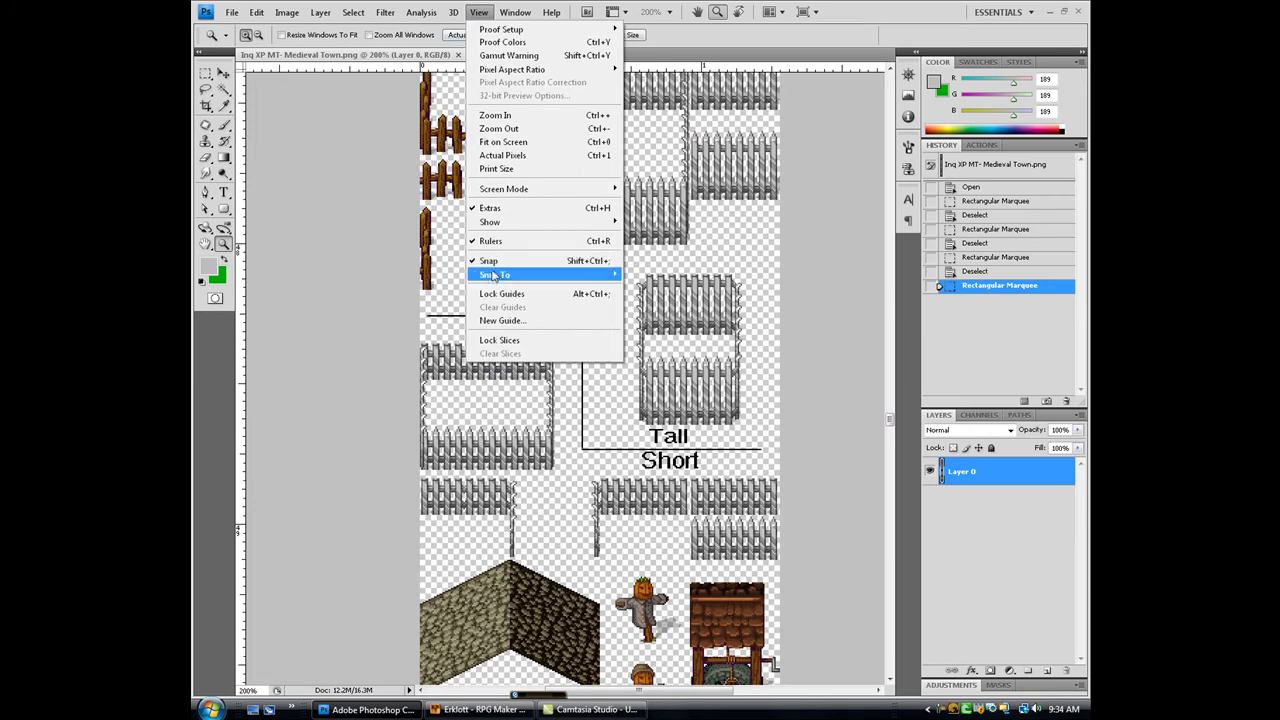
mouse_move(510, 224)
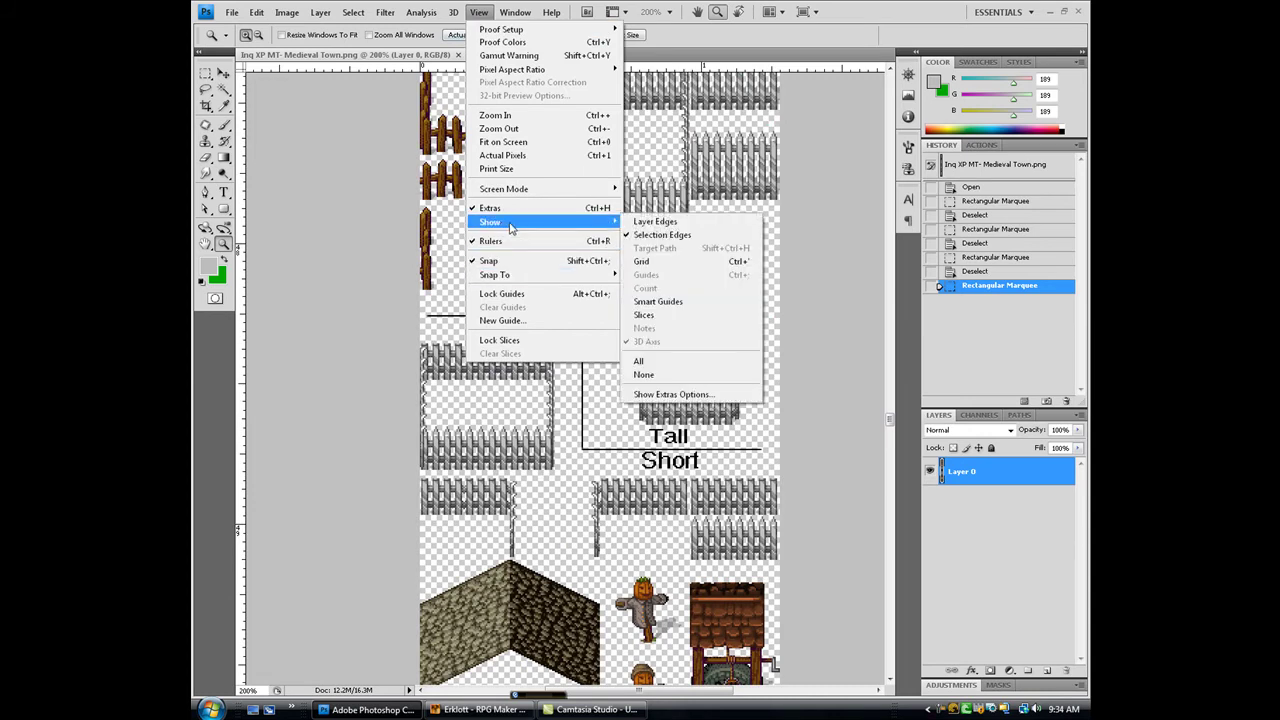
click(681, 262)
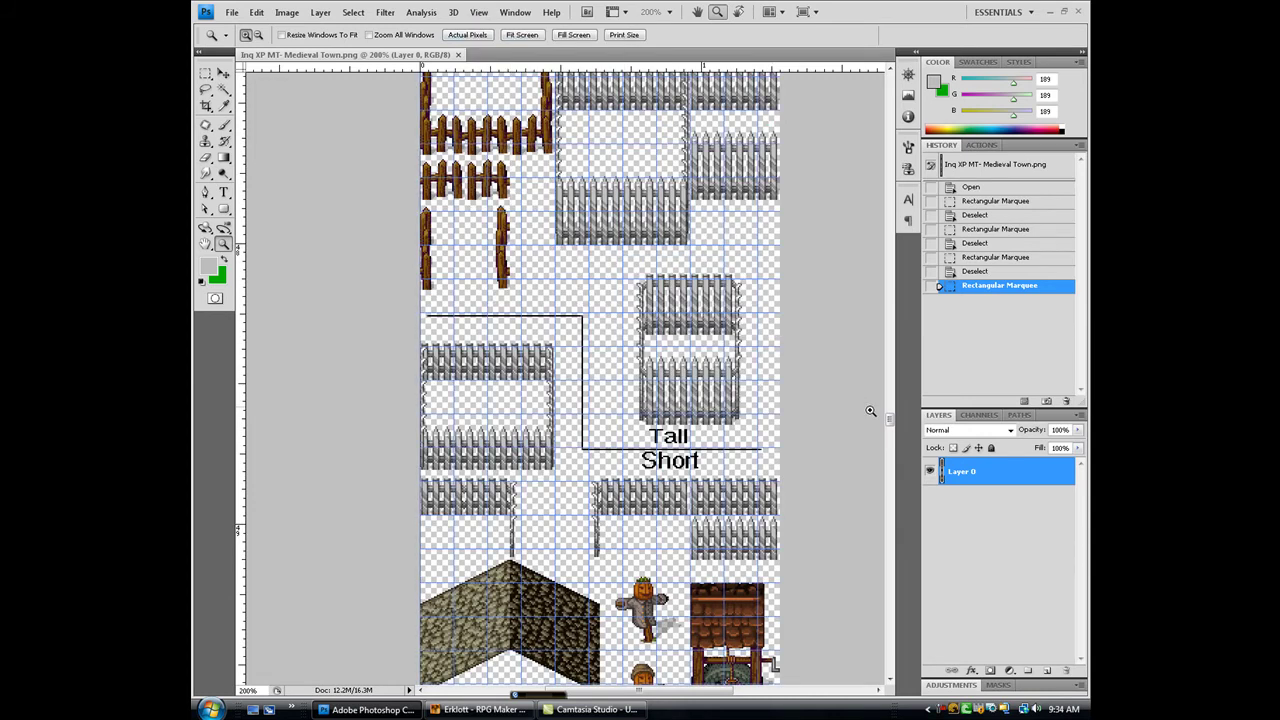
Add a vertical guide at 0 in and drag another guide from the left ruler
click(479, 12)
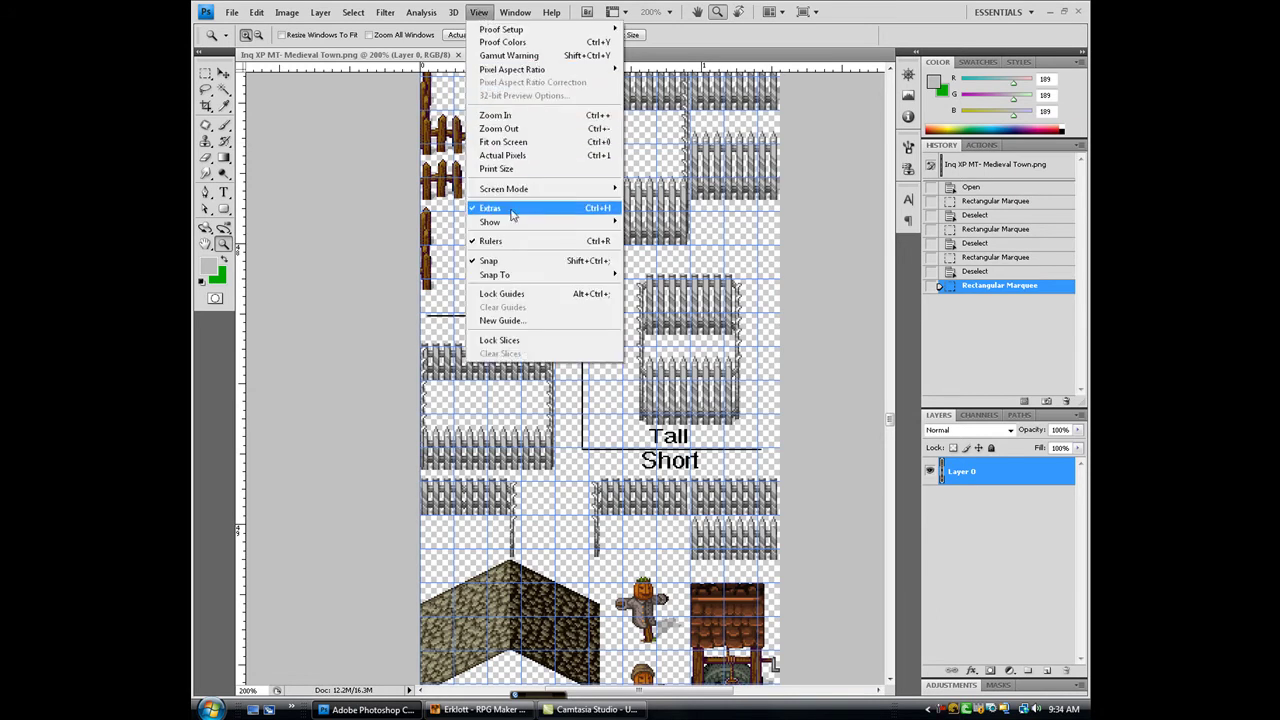
mouse_move(530, 229)
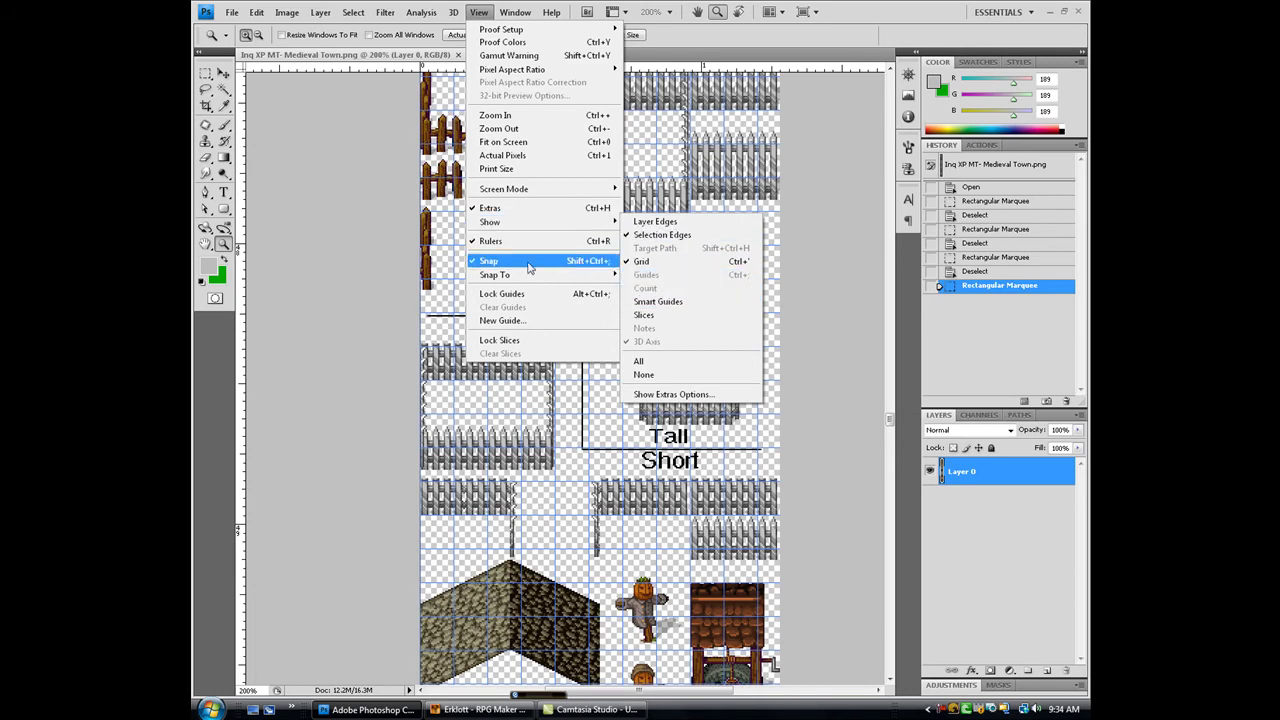
mouse_move(520, 276)
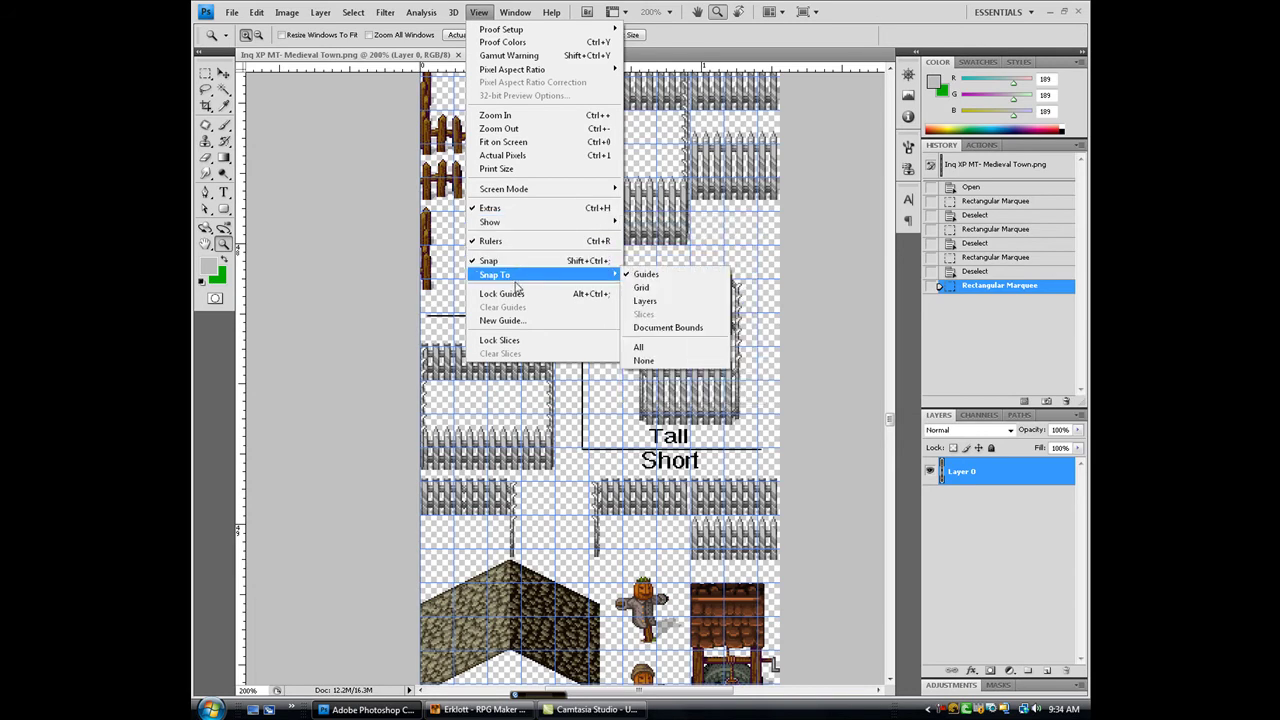
click(502, 320)
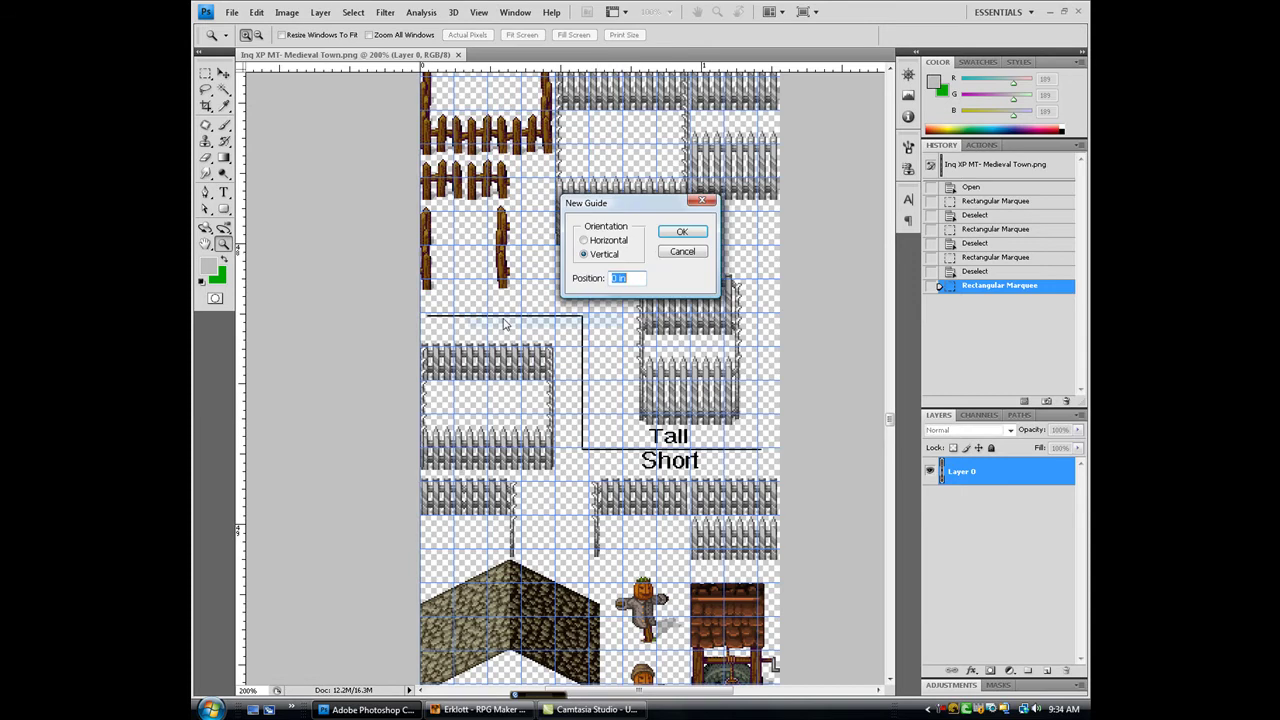
click(662, 233)
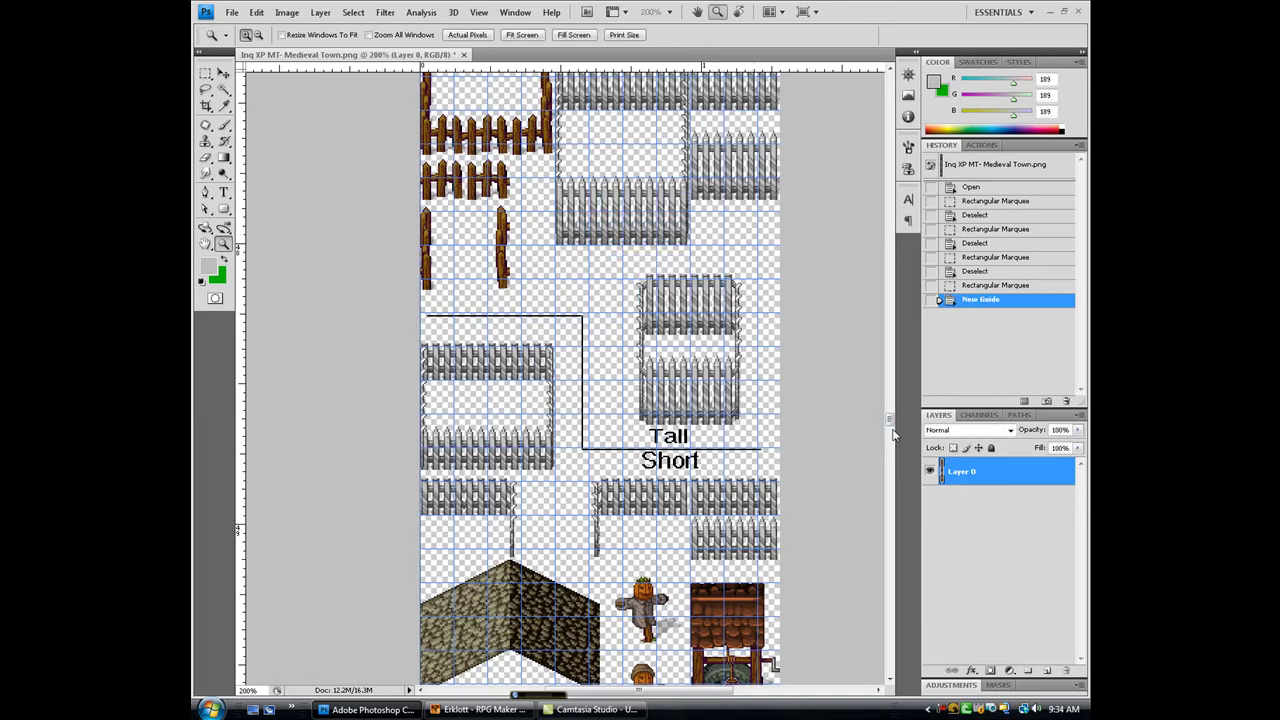
scroll(623, 357, down, 5)
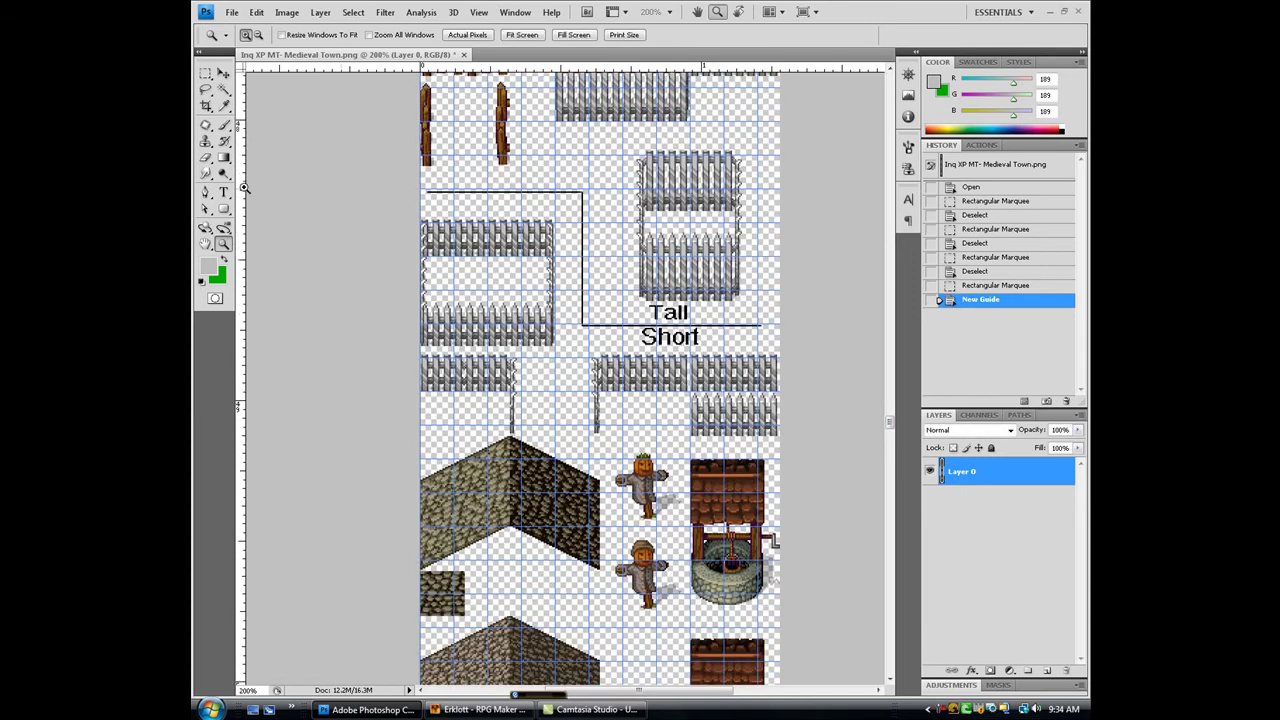
drag(243, 187, 282, 180)
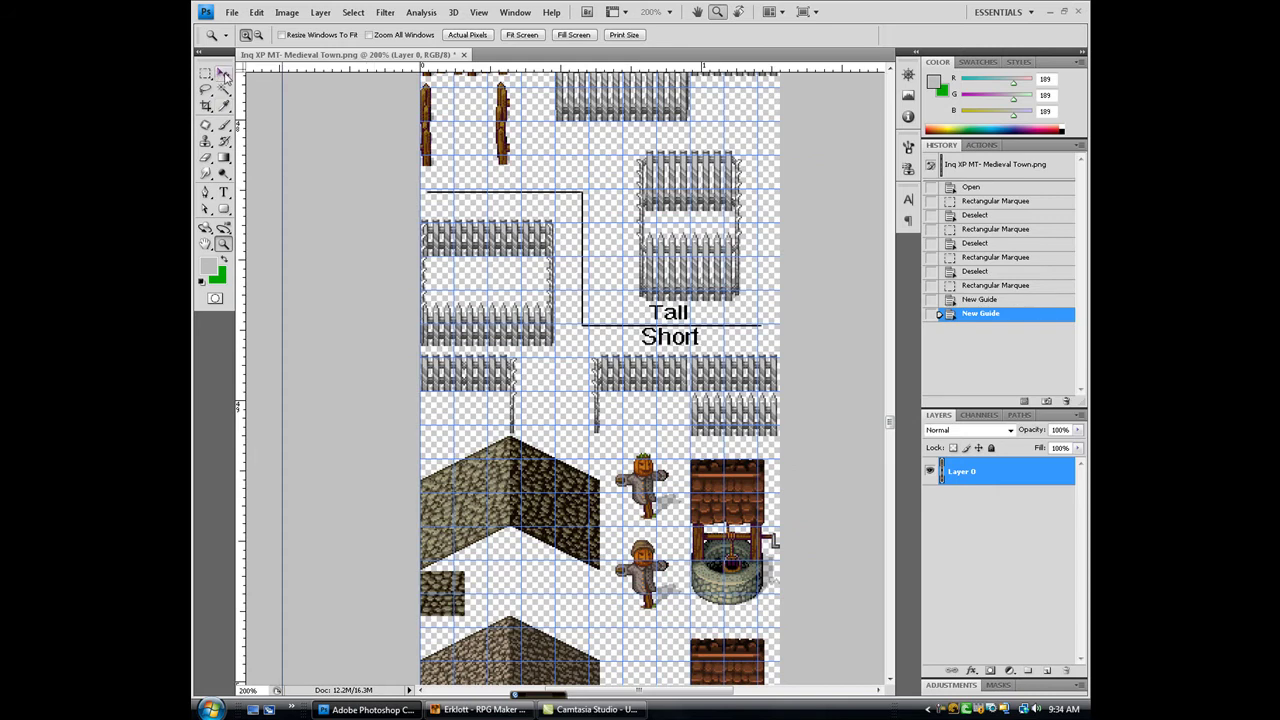
Set Gridline every to 32 pixels in the Guides, Grid & Slices preferences
double_click(281, 150)
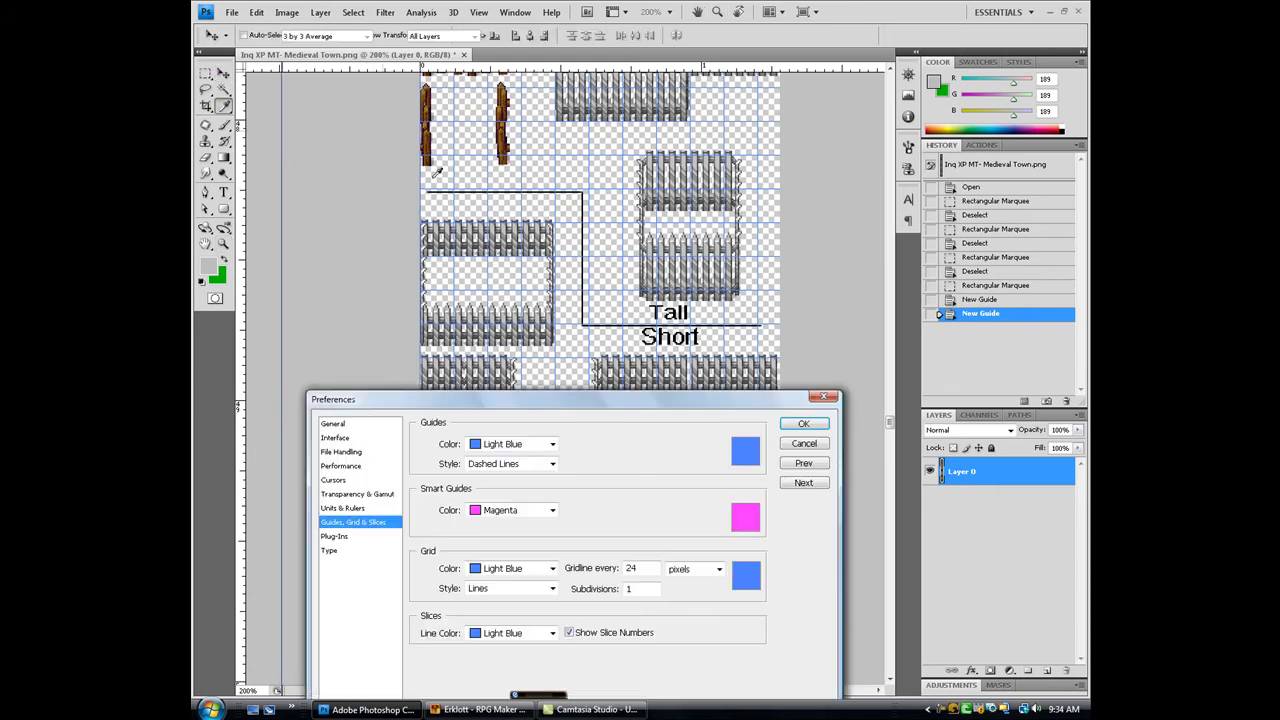
drag(480, 405, 480, 165)
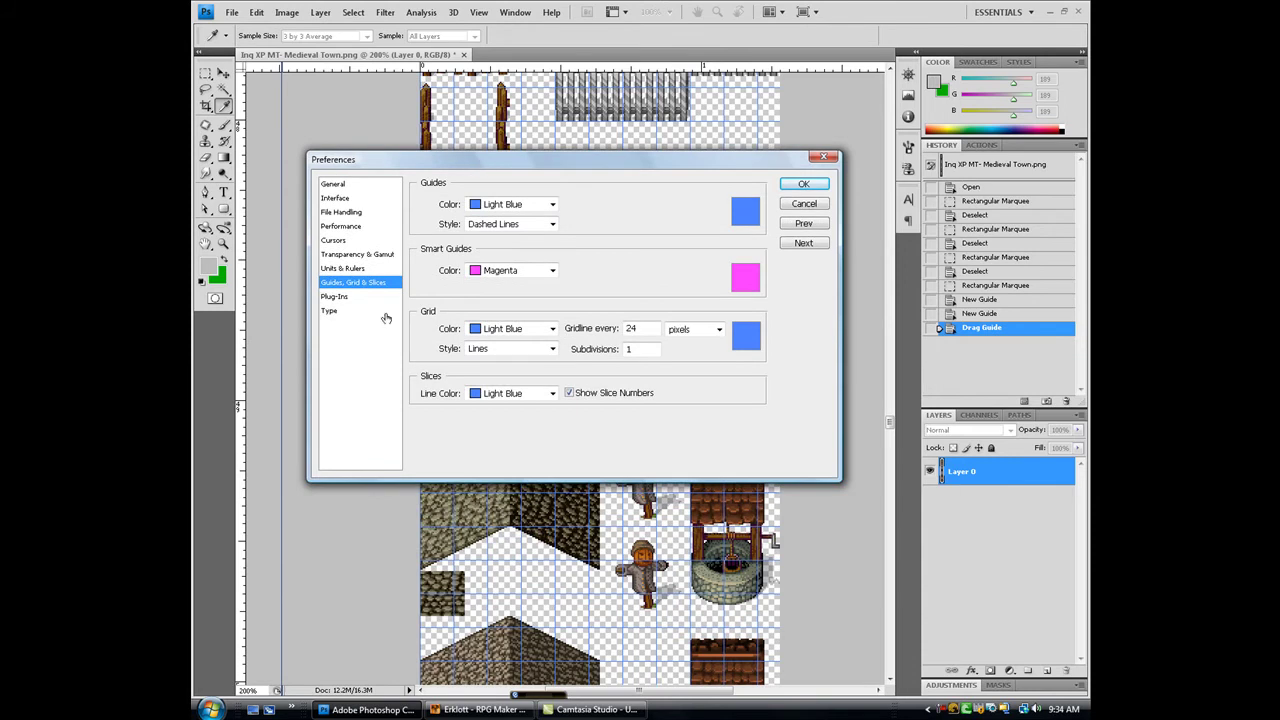
click(613, 328)
text(32)
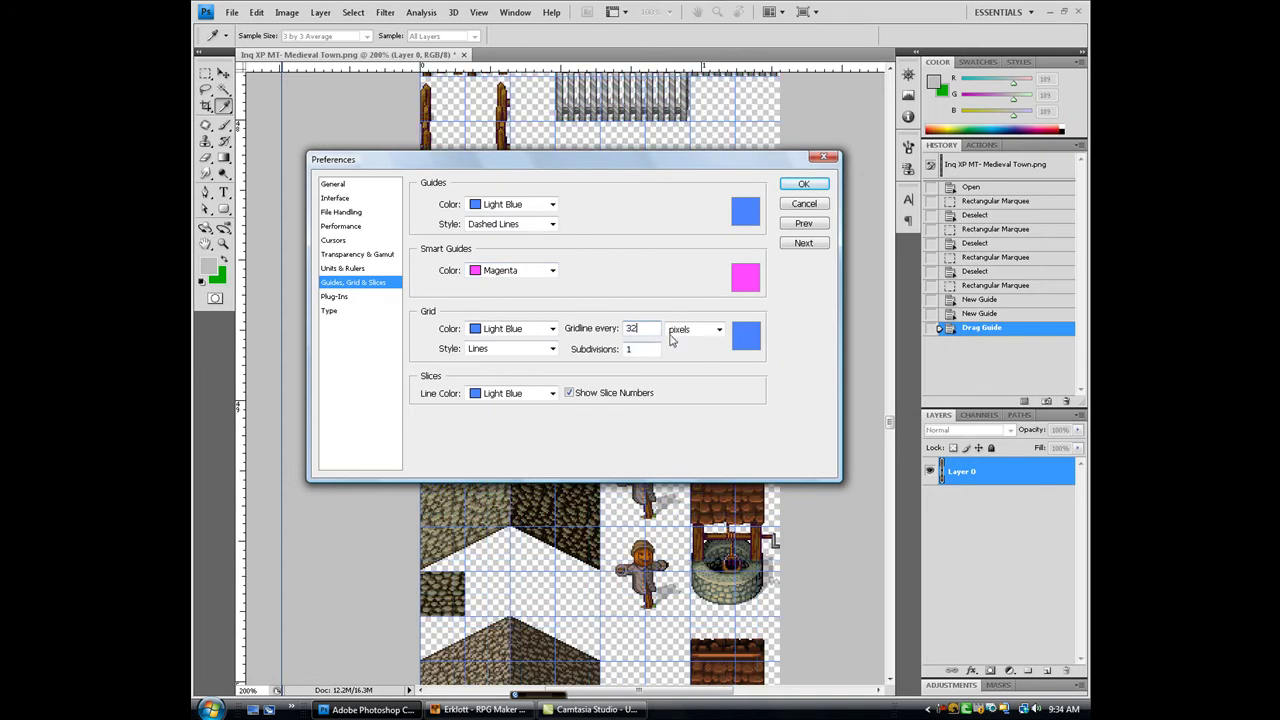
click(805, 189)
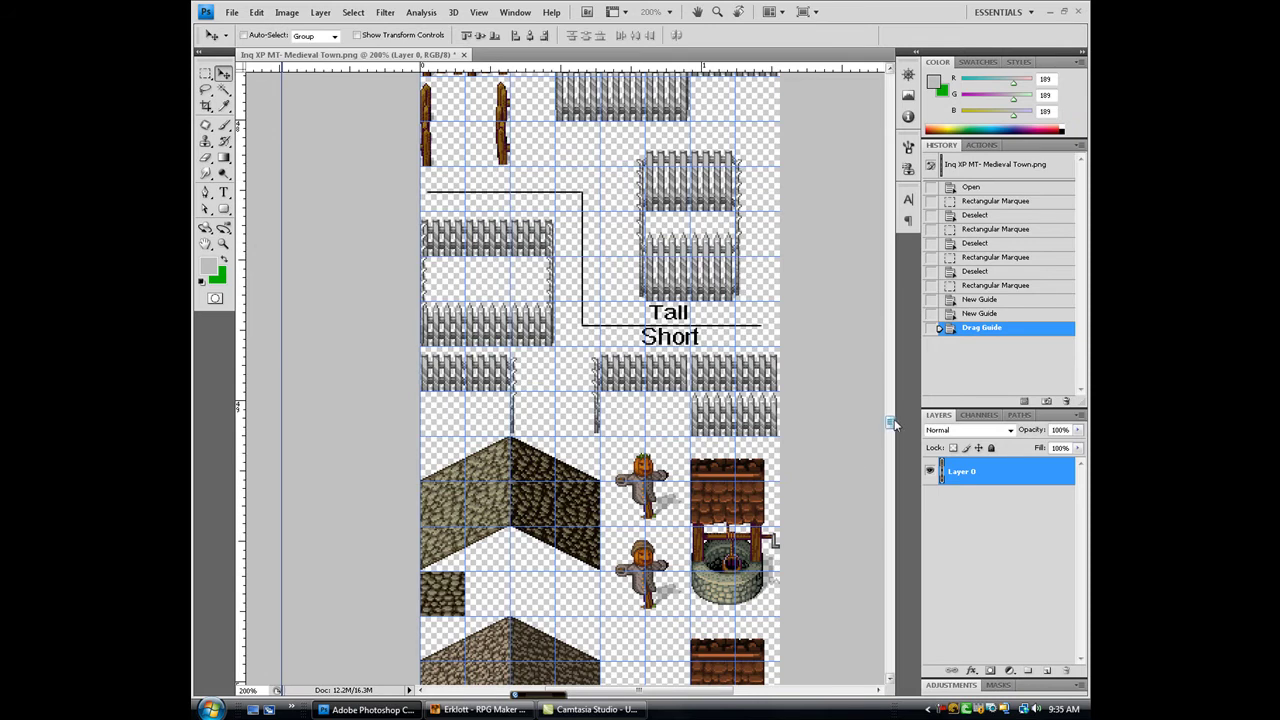
drag(889, 429, 889, 490)
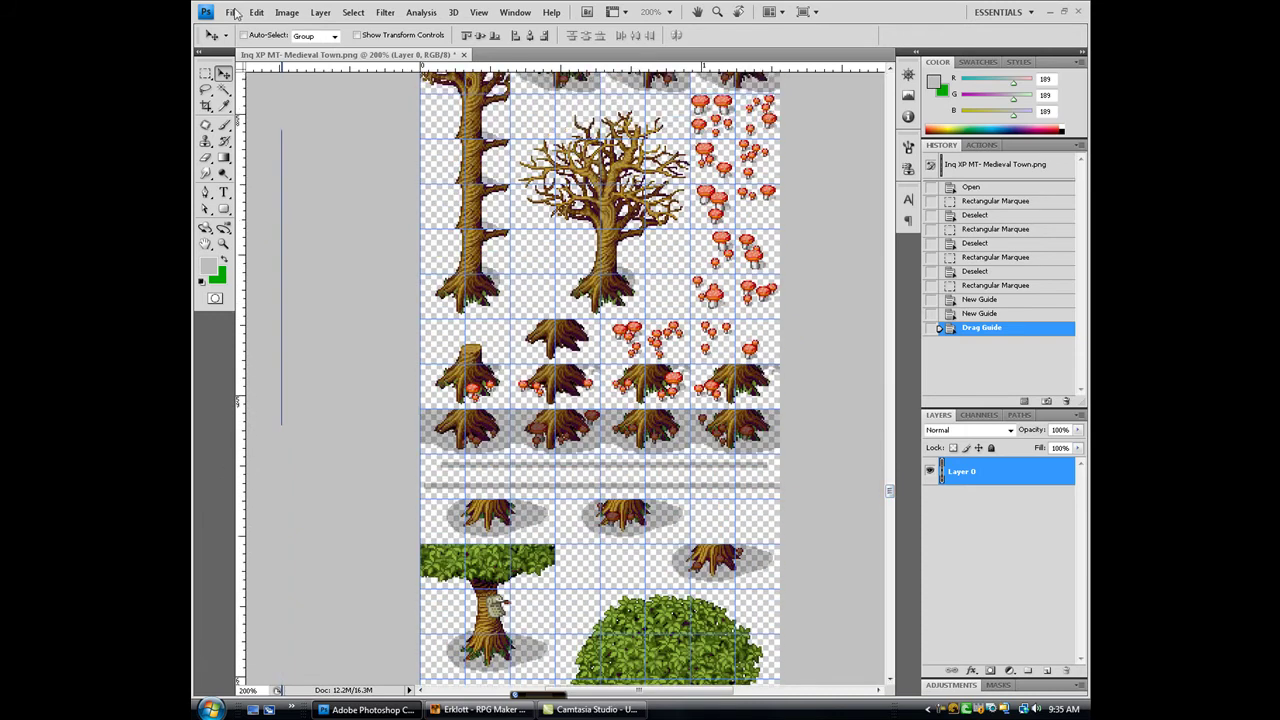
Start a new document, then cancel it
click(232, 12)
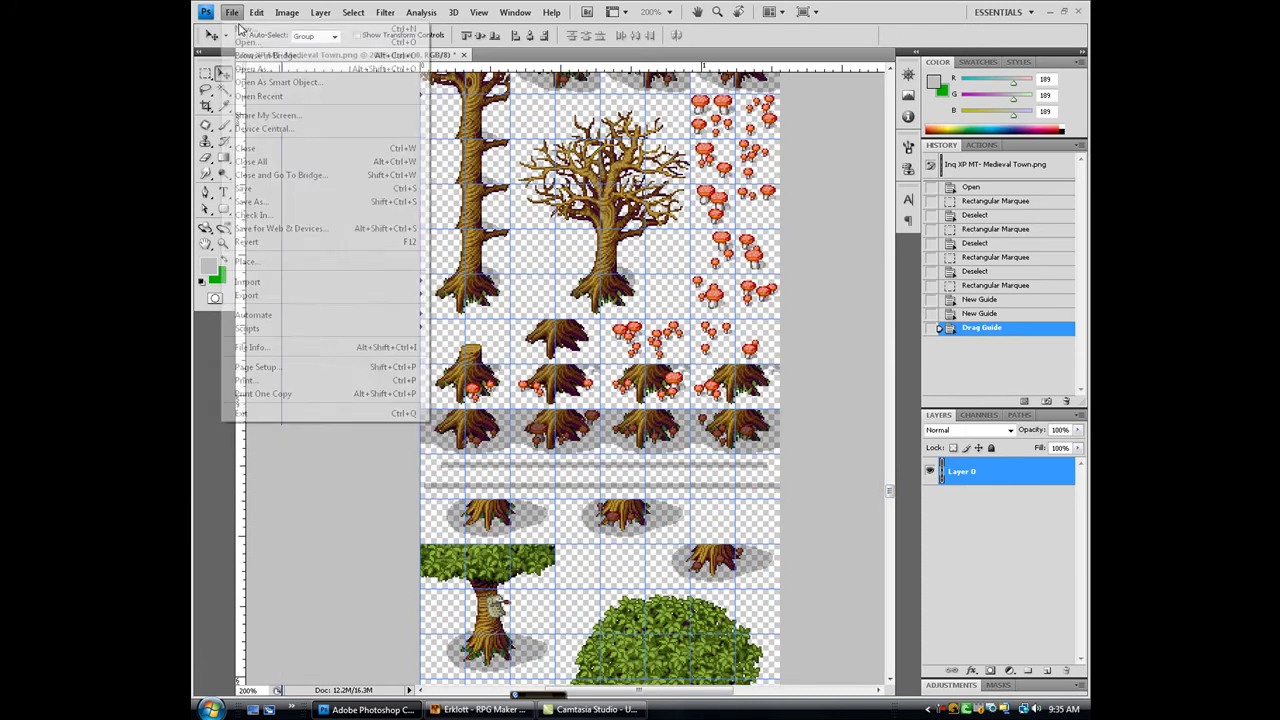
click(340, 29)
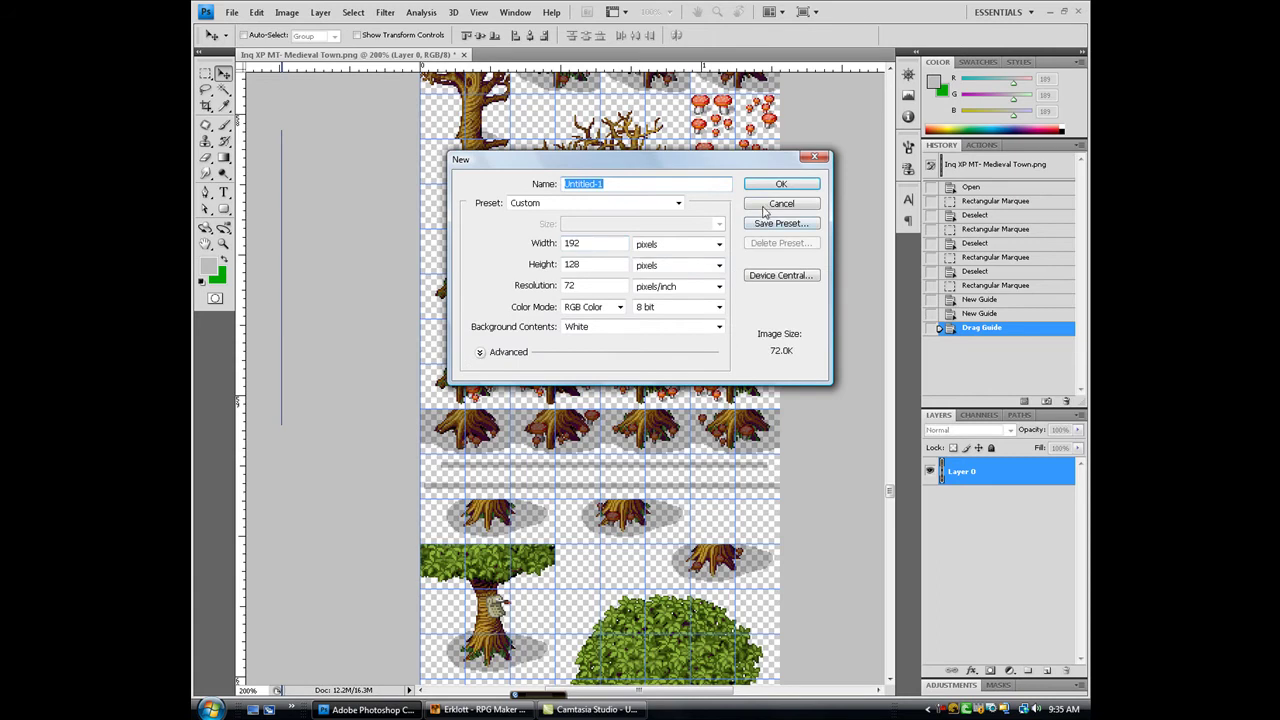
click(782, 204)
Open countrystyle.png from the game's Graphics\Tilesets folder
click(233, 12)
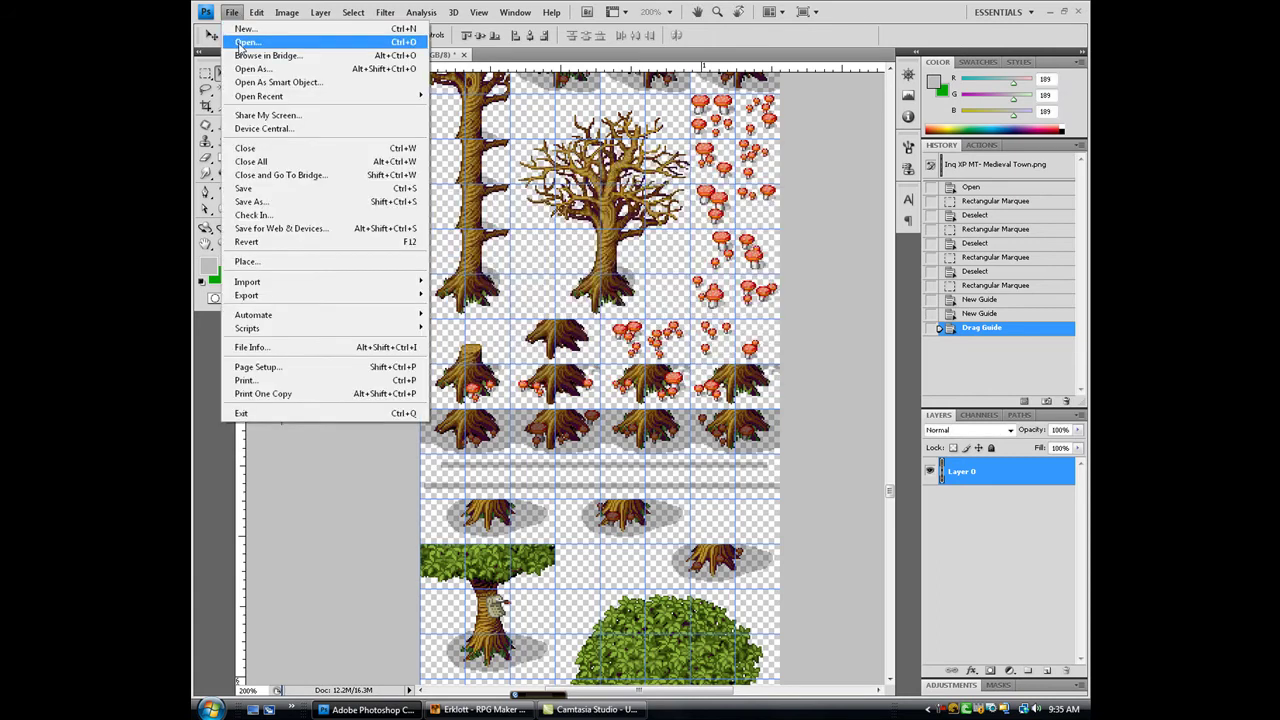
click(240, 44)
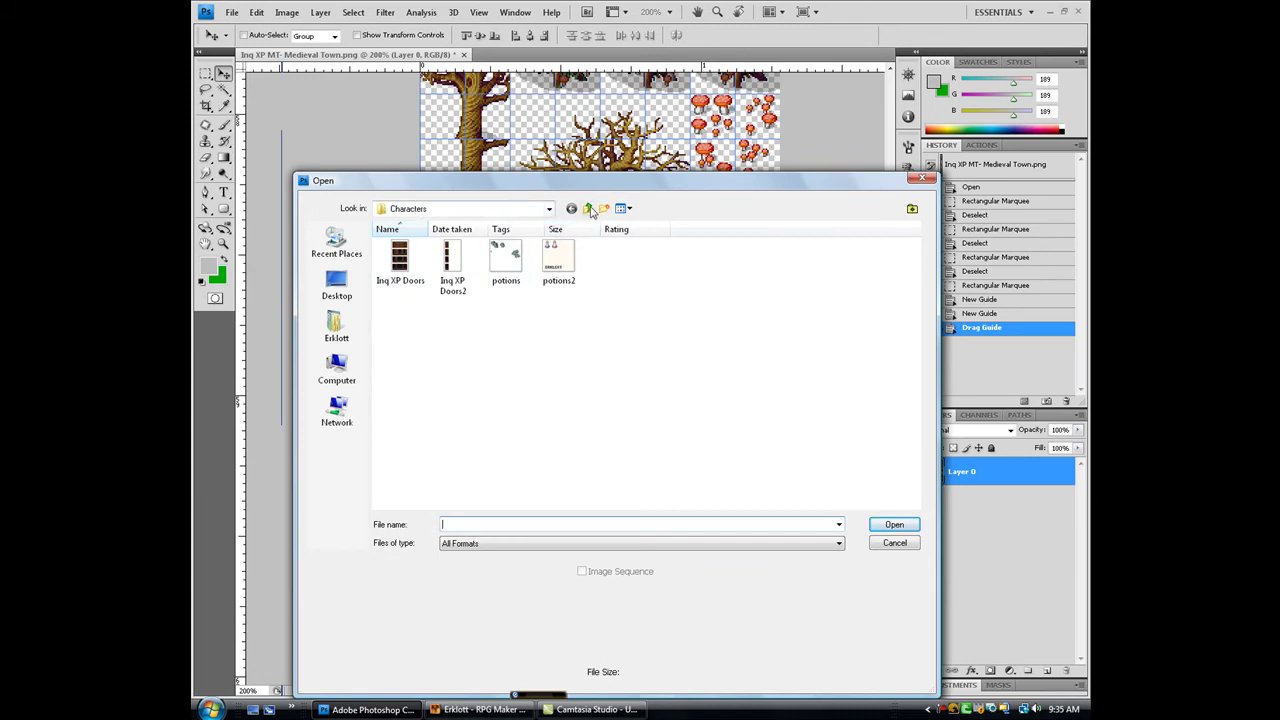
click(589, 209)
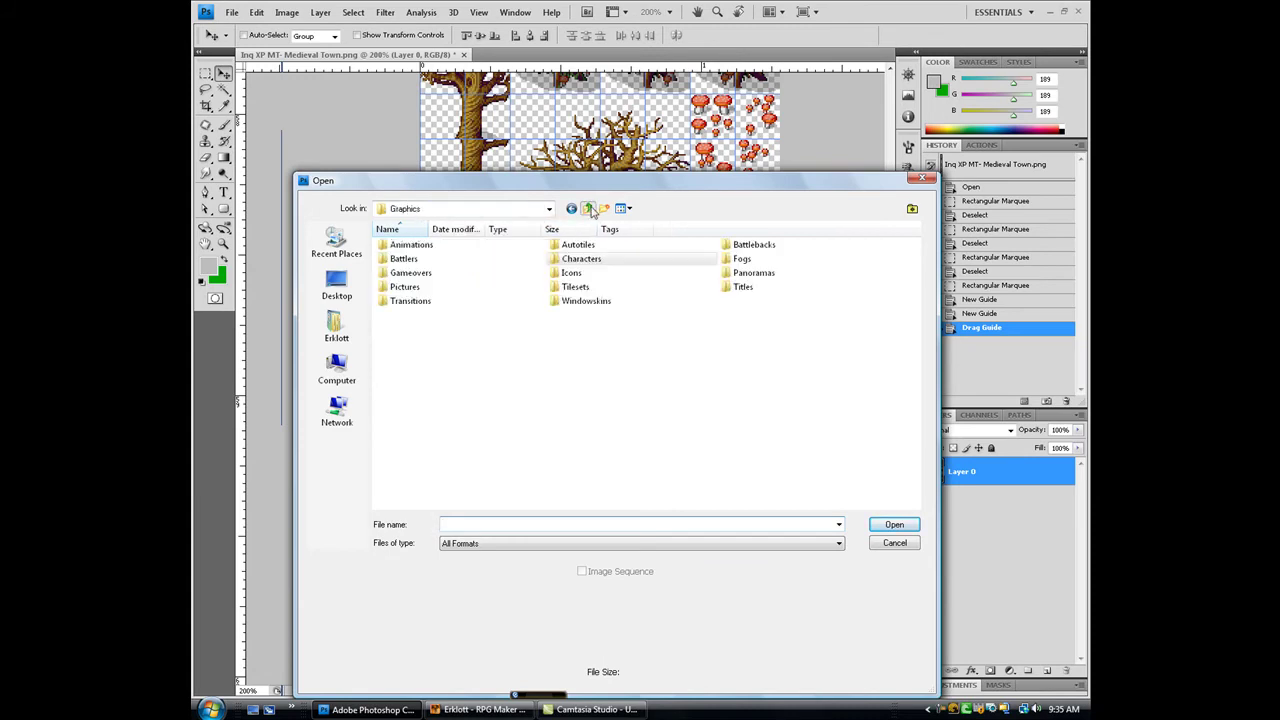
double_click(578, 287)
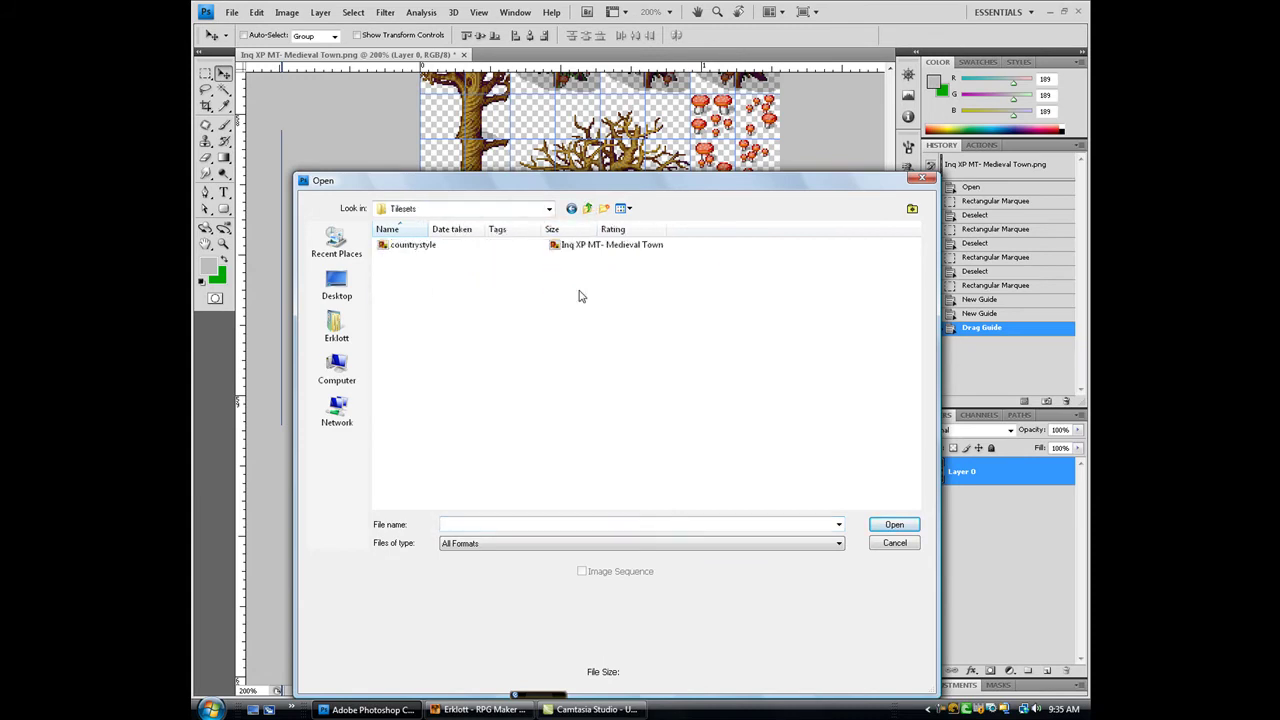
double_click(430, 248)
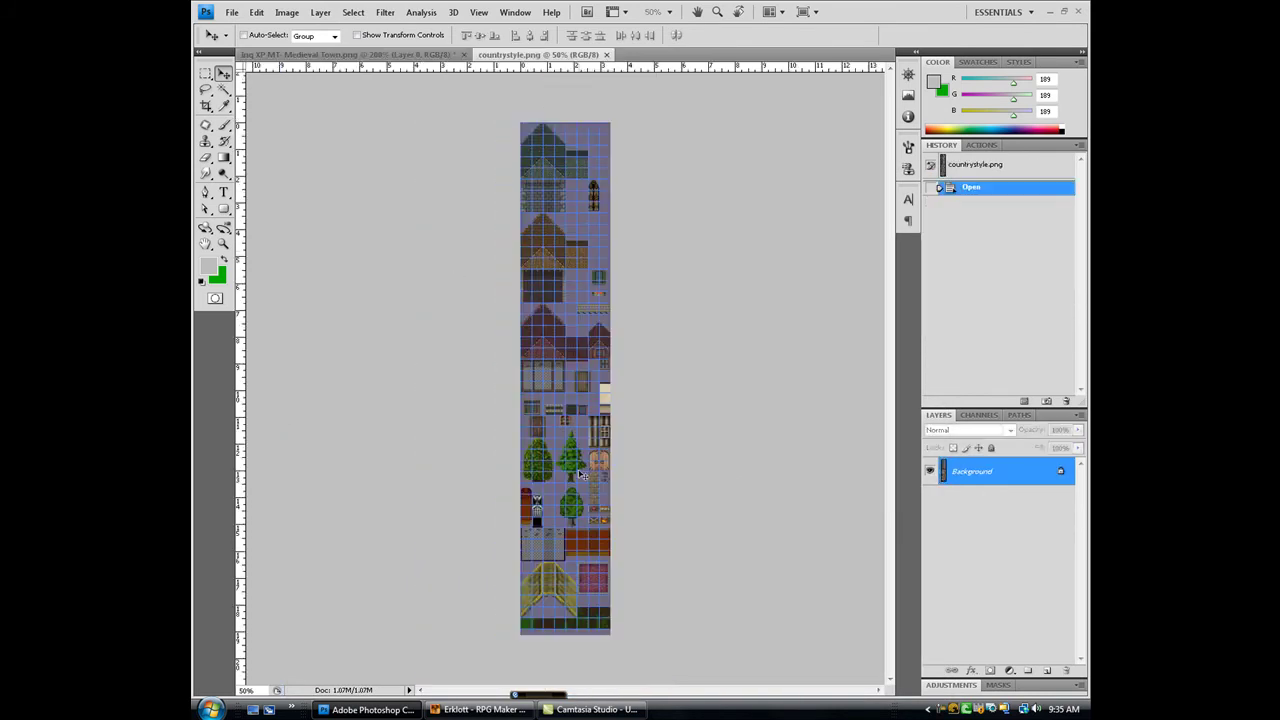
Zoom in on countrystyle and marquee-select the tiles around the large tree
click(224, 243)
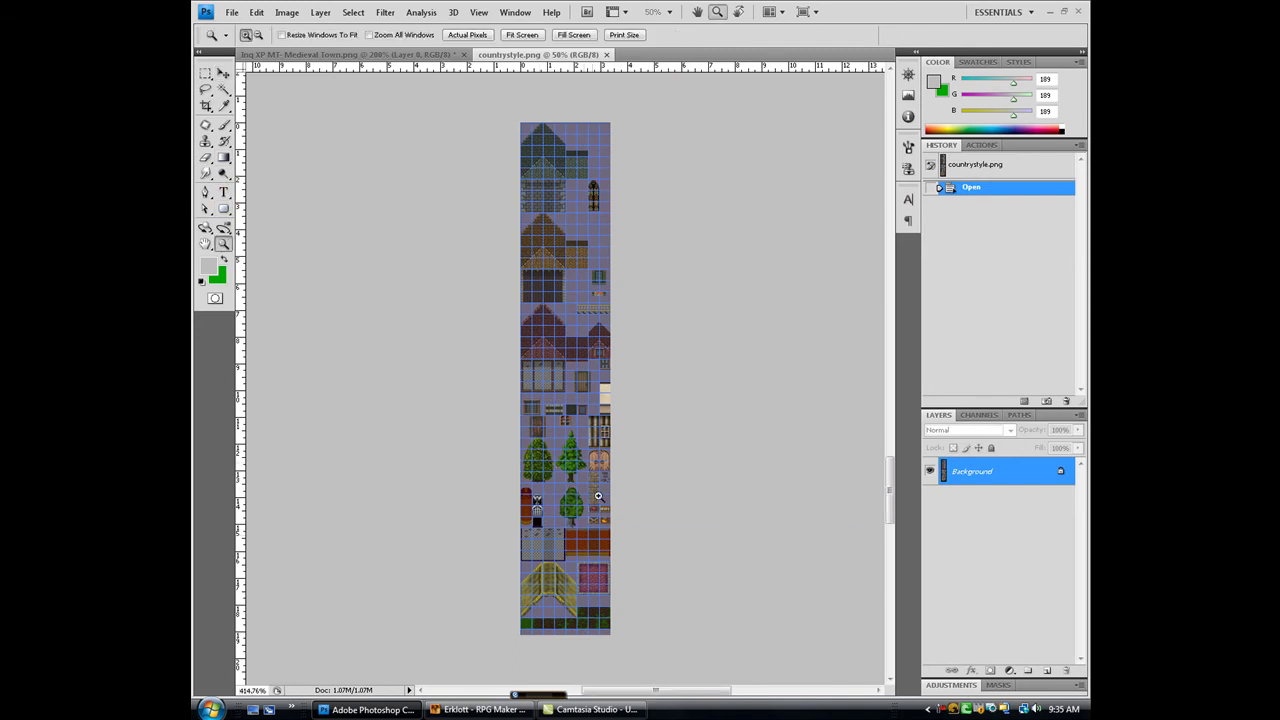
click(577, 497)
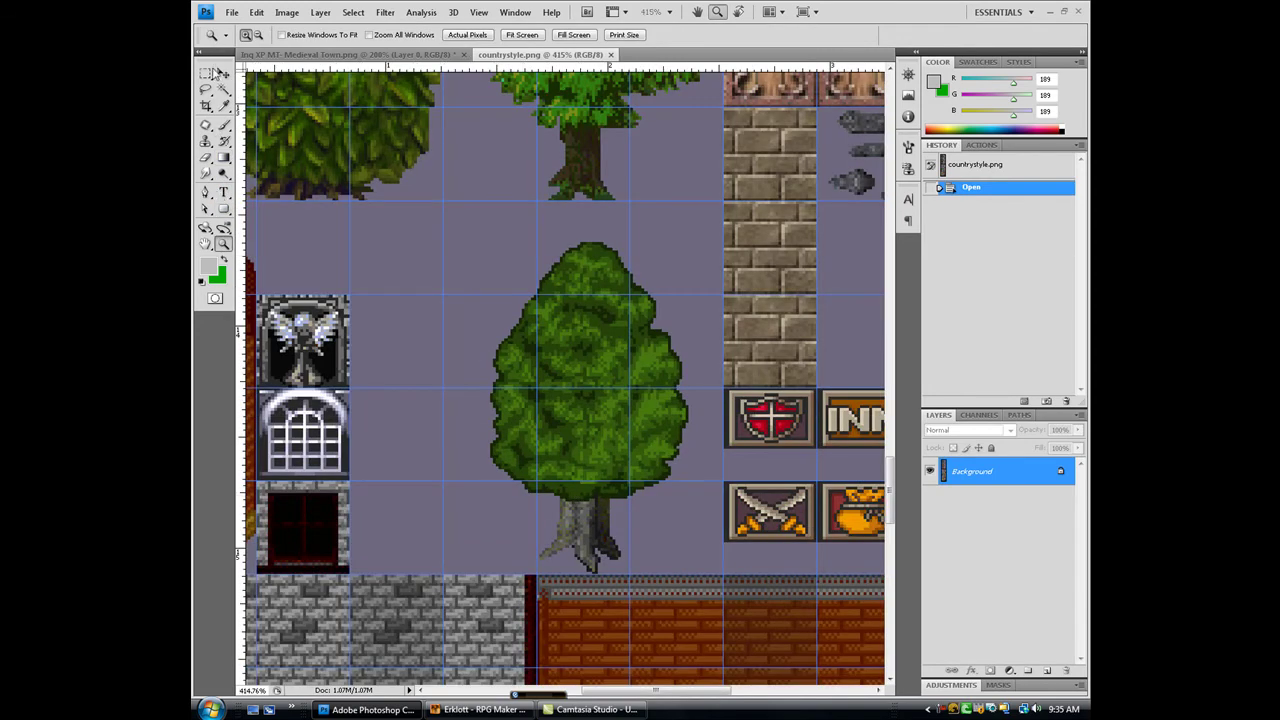
click(206, 74)
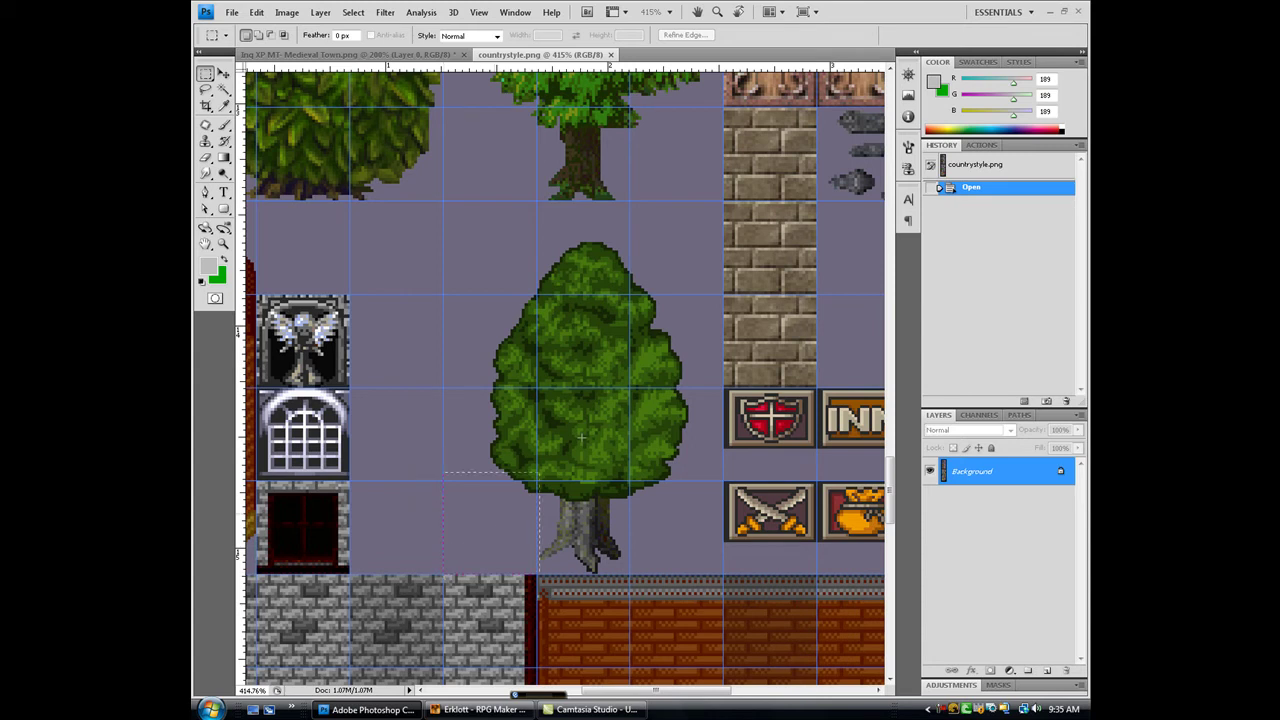
drag(665, 178, 723, 201)
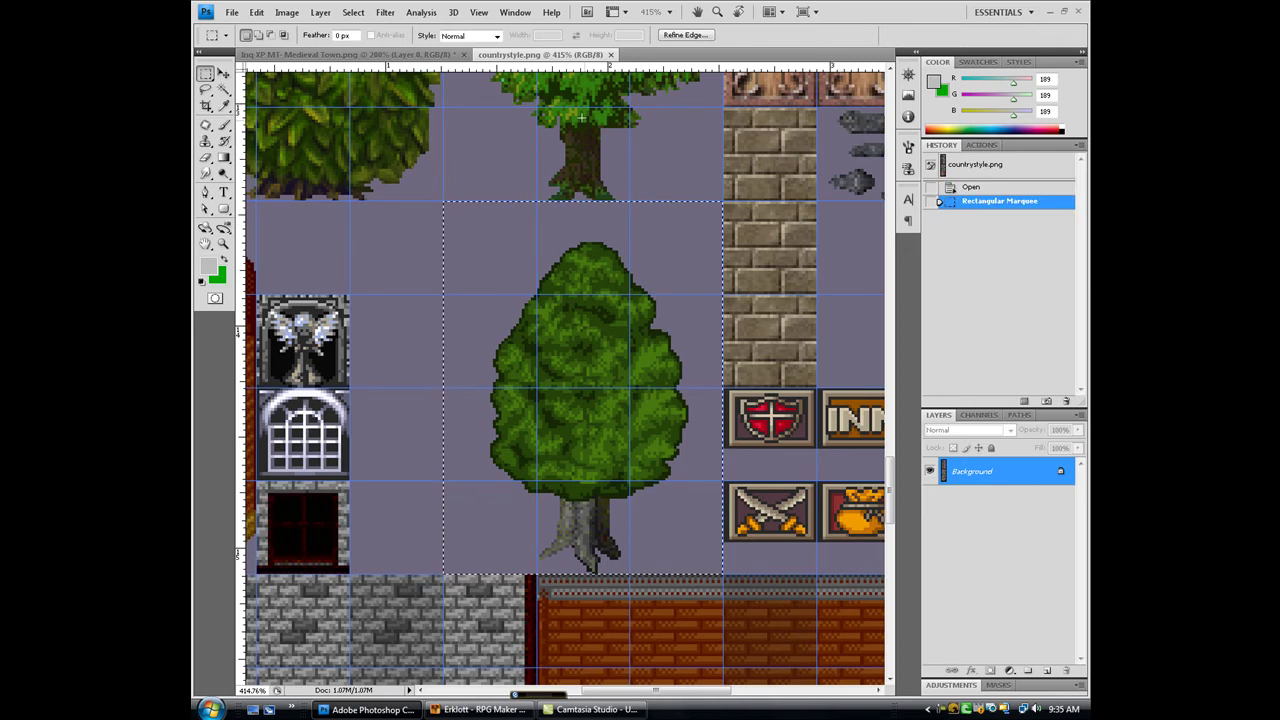
Turn on View > Snap To > Grid
click(481, 13)
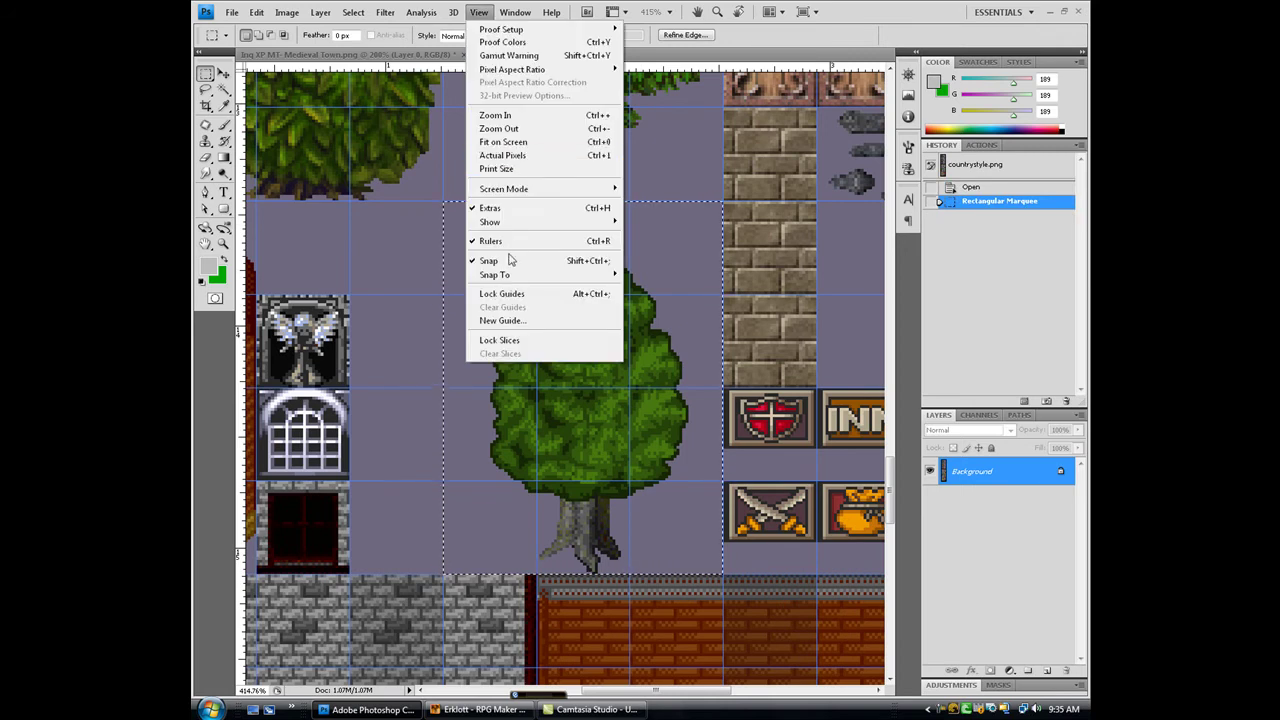
mouse_move(509, 276)
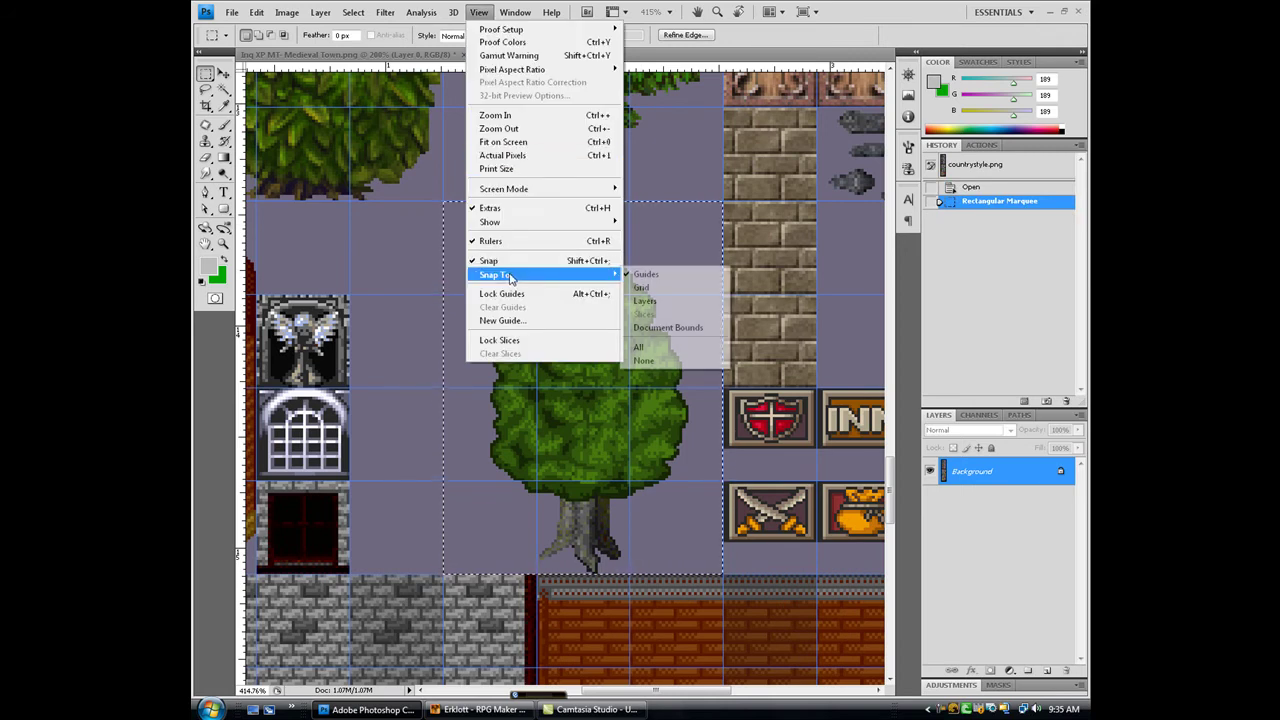
click(663, 291)
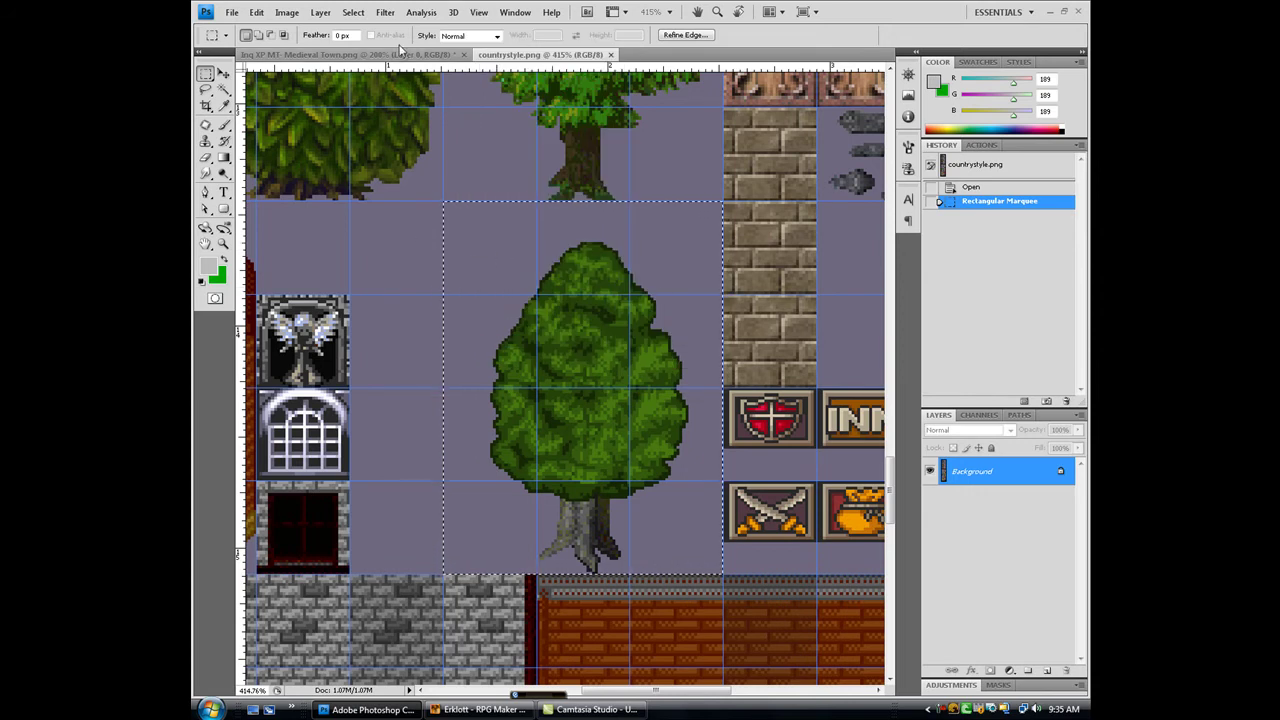
Switch to the Medieval Town tileset and paste the copied tree as a new layer
click(350, 54)
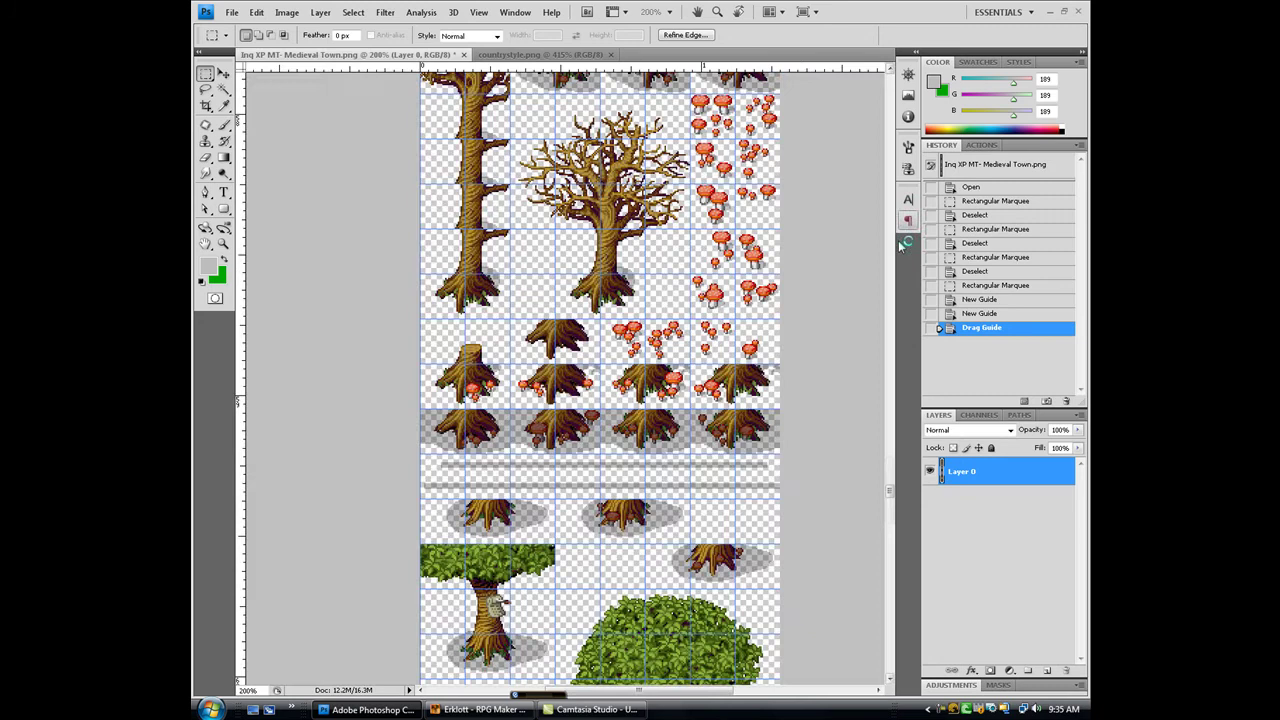
drag(890, 492, 883, 592)
key(ctrl+v)
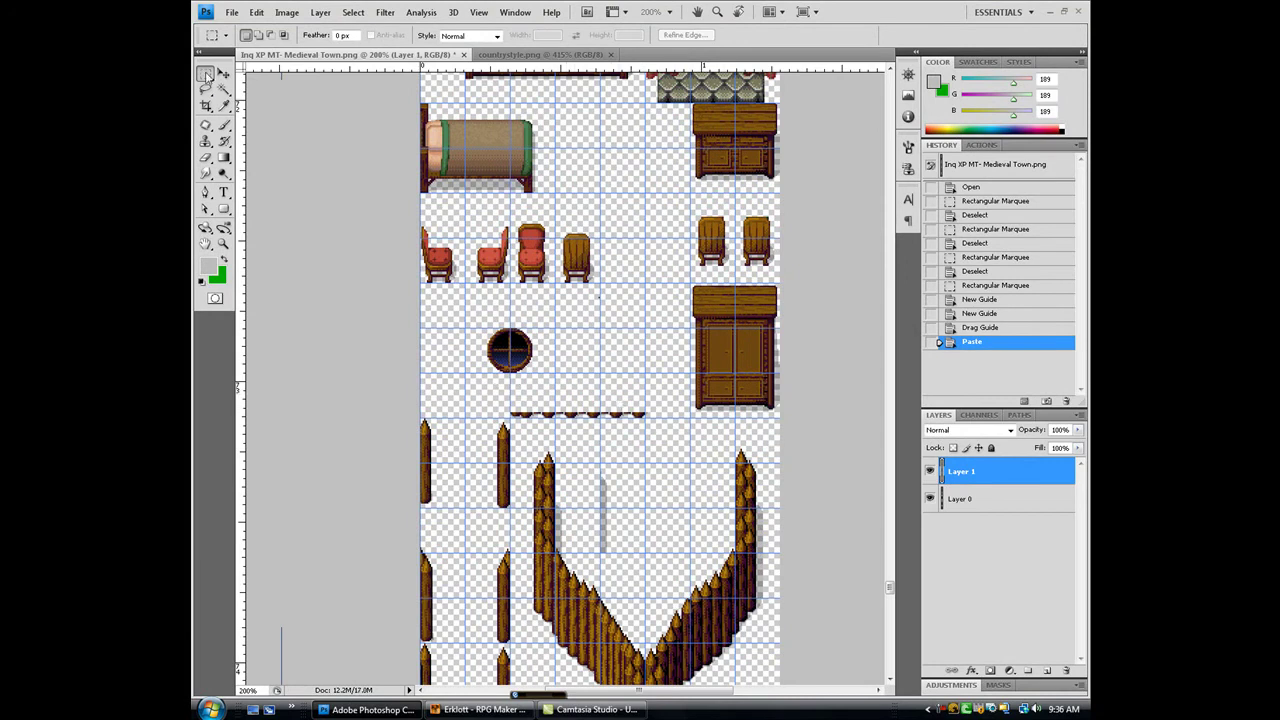
Move the pasted tree with the Move tool onto the fence tiles
click(223, 74)
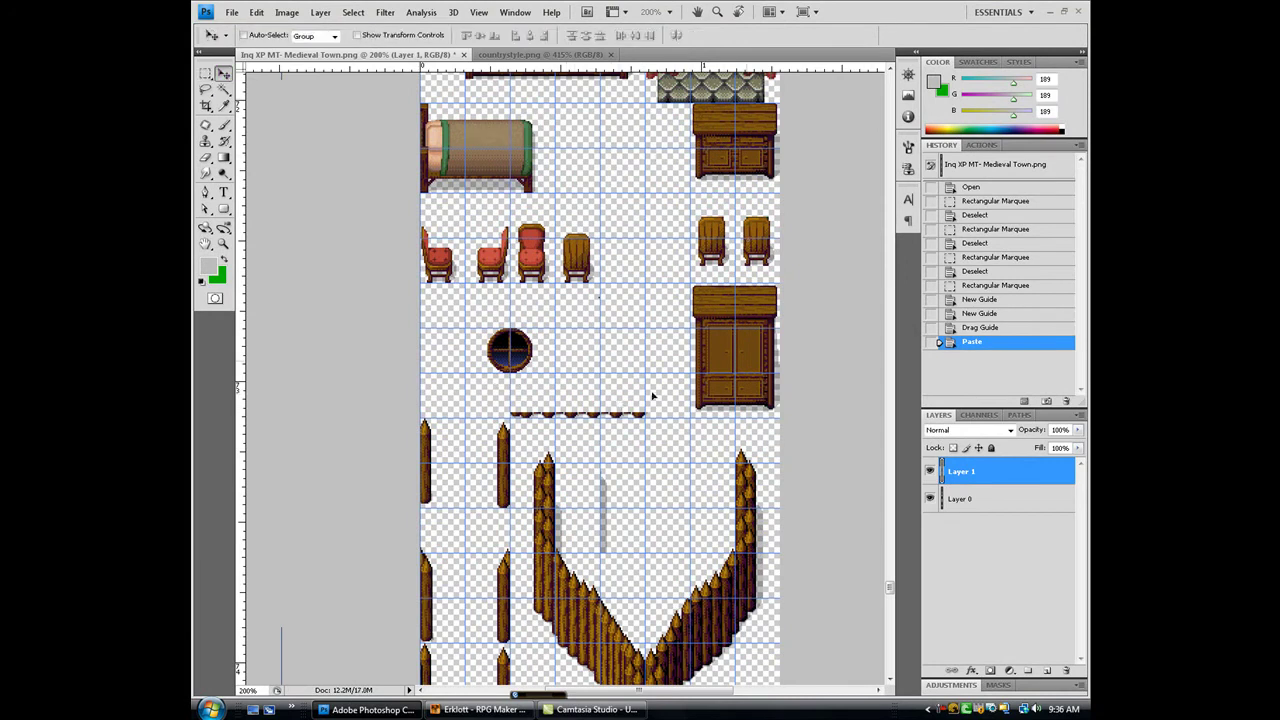
drag(652, 397, 651, 391)
alt+scroll(640, 400, down, 5)
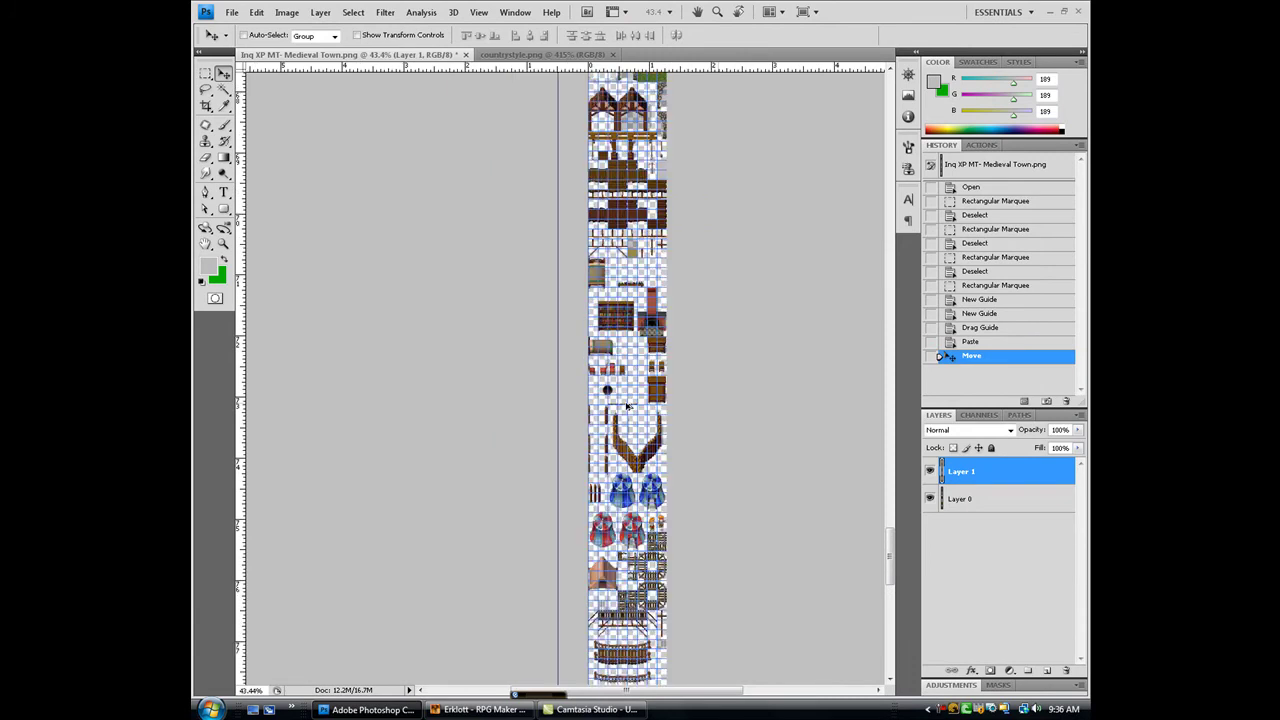
alt+scroll(627, 405, down, 2)
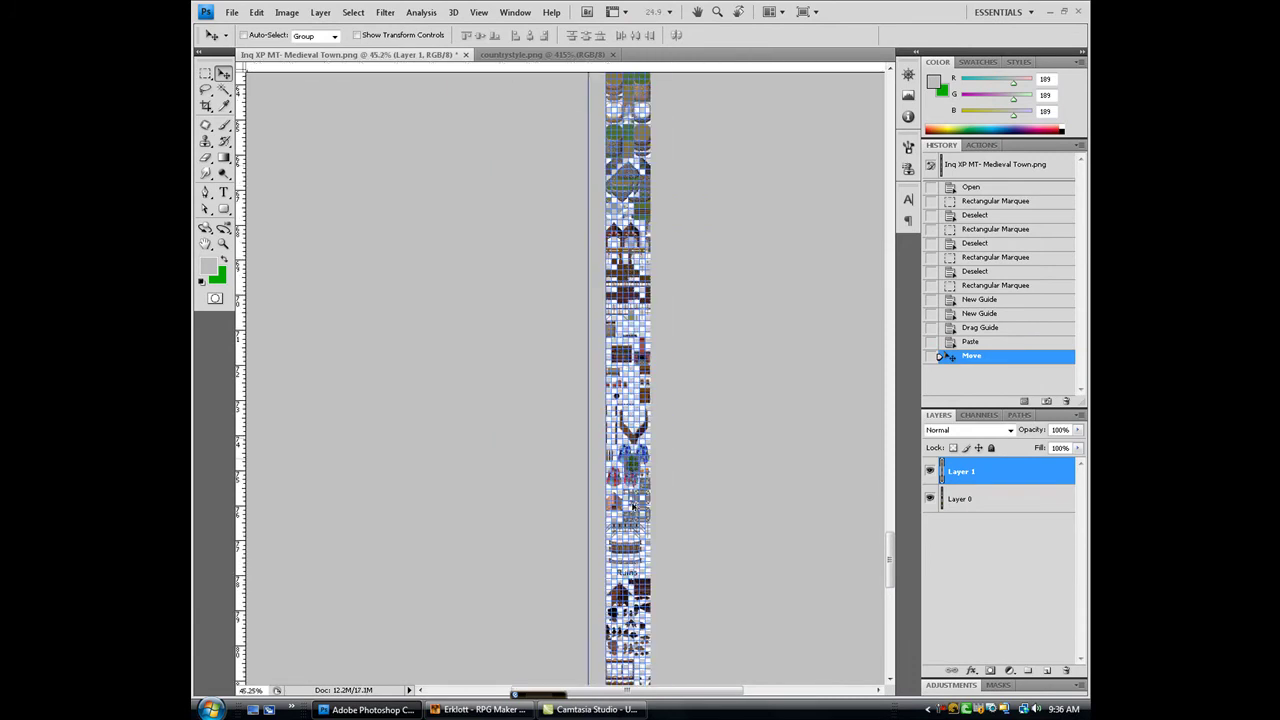
alt+scroll(632, 438, up, 4)
alt+scroll(646, 483, up, 3)
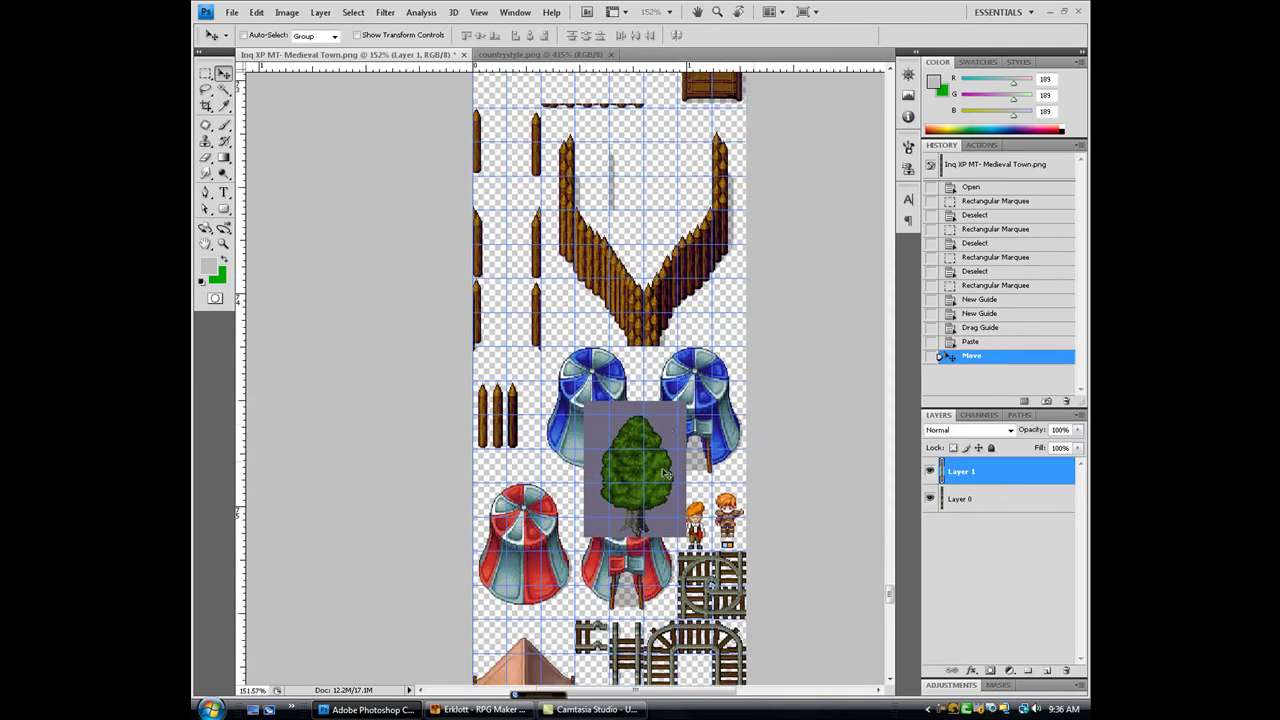
drag(640, 549, 588, 263)
alt+scroll(642, 246, up, 2)
alt+scroll(642, 246, up, 2)
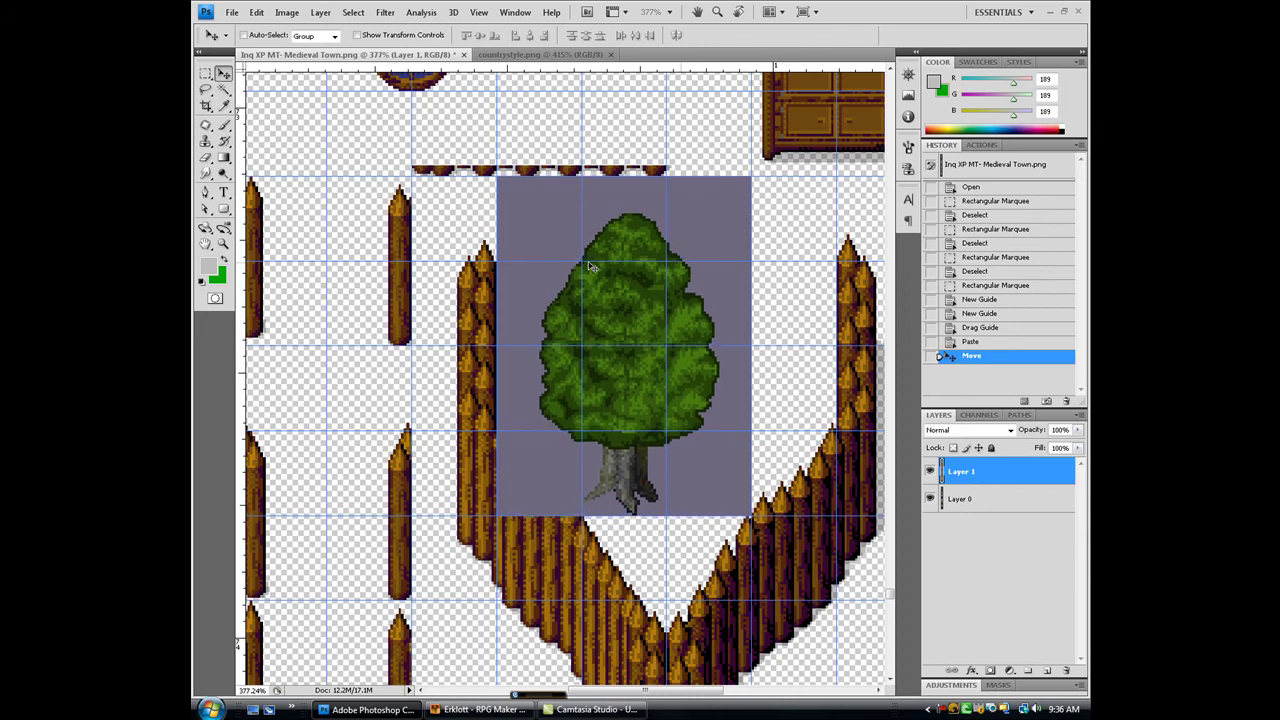
Magic-wand the purple background around the pasted tree, delete it, and deselect
click(223, 89)
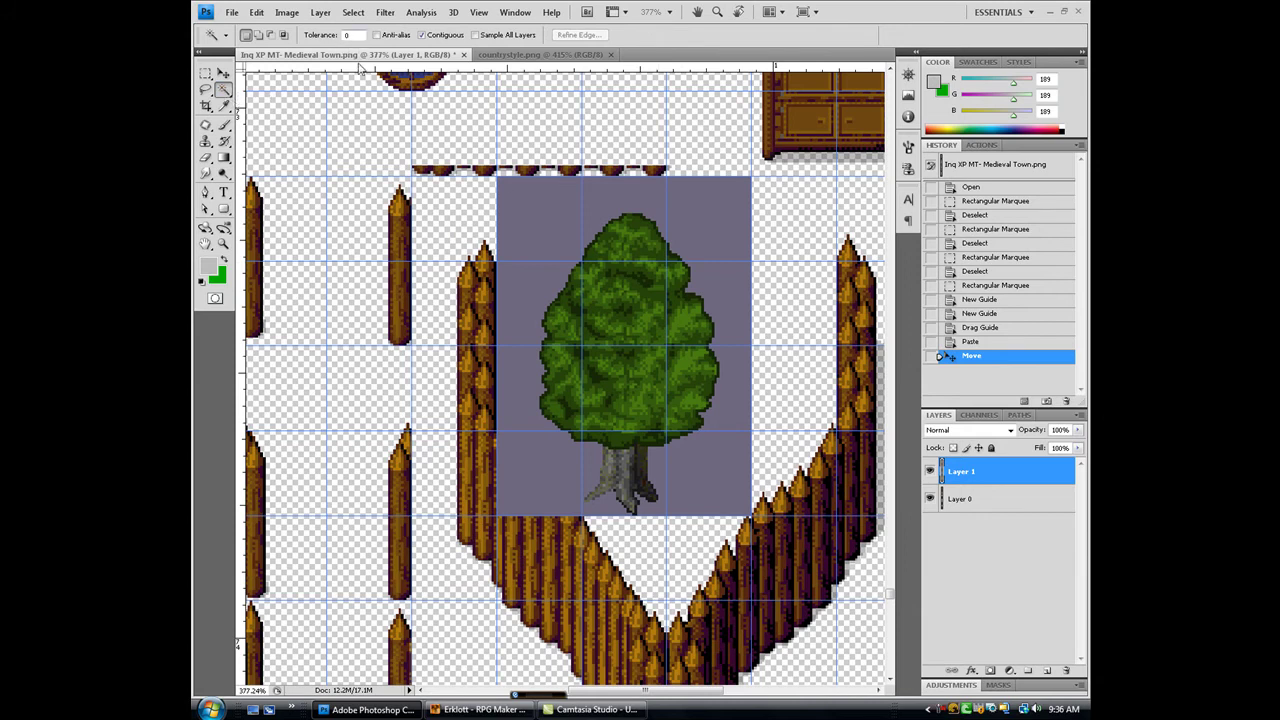
click(528, 210)
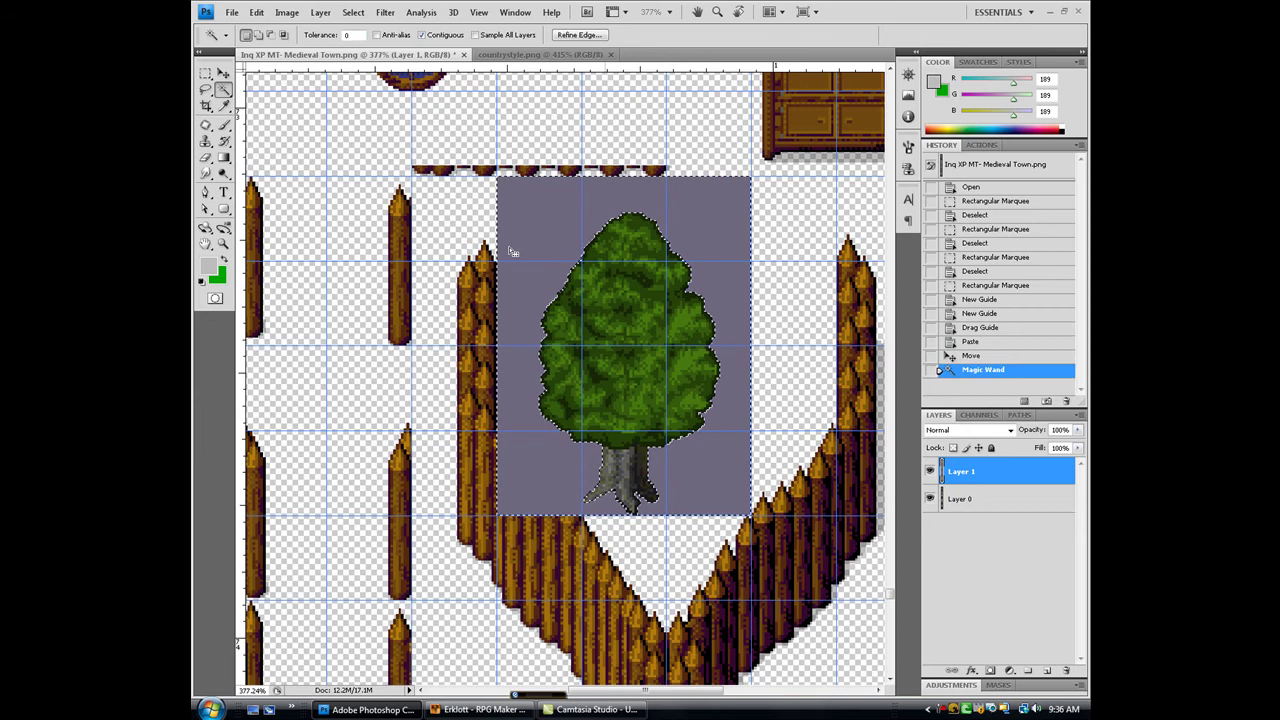
key(Delete)
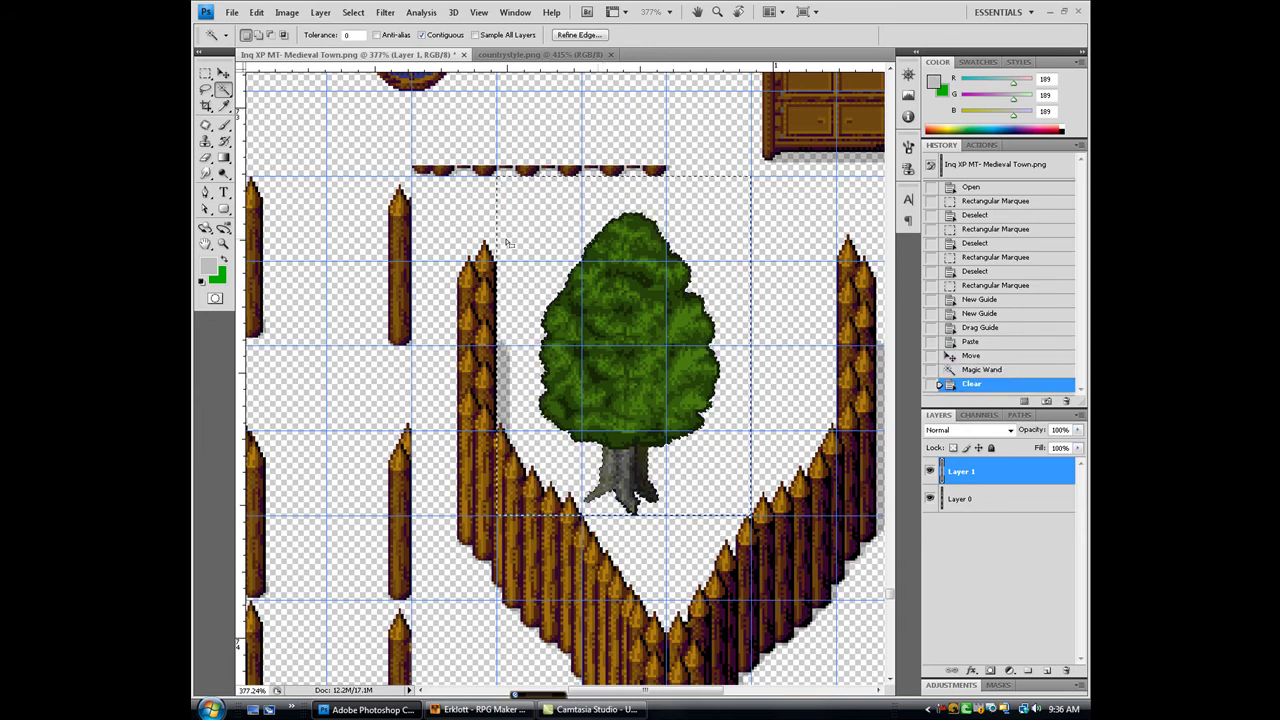
click(205, 74)
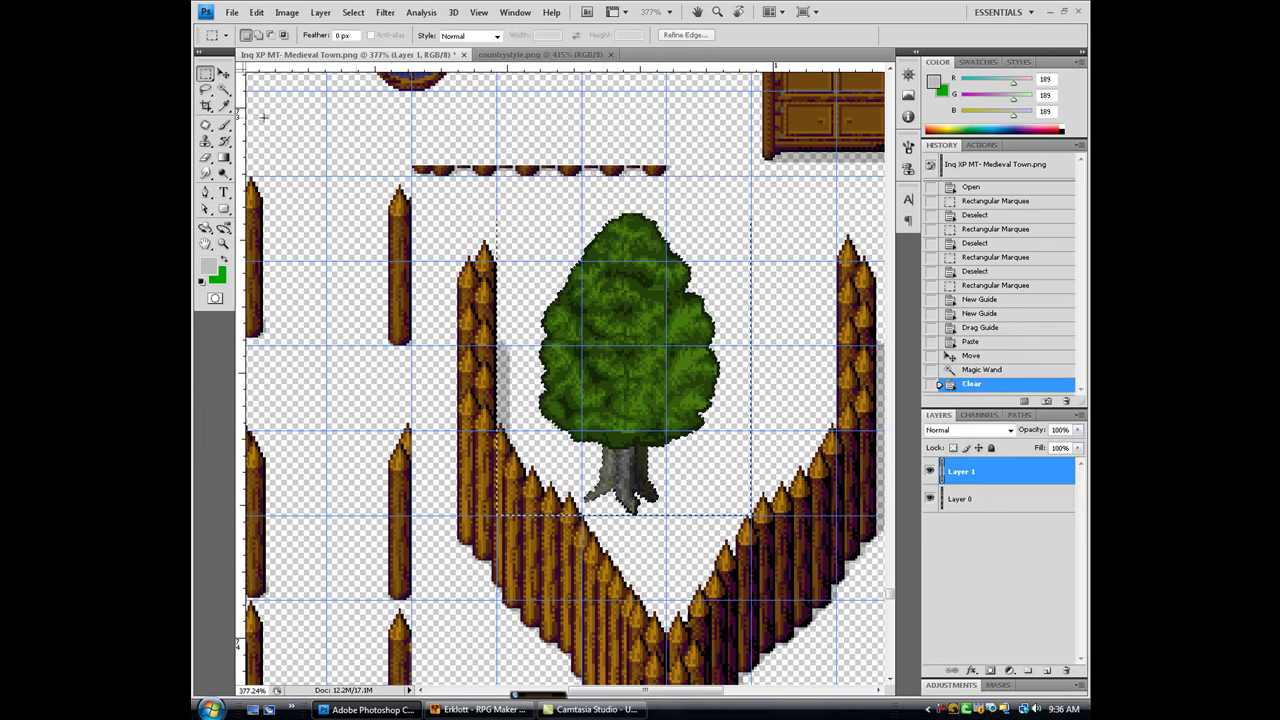
click(521, 513)
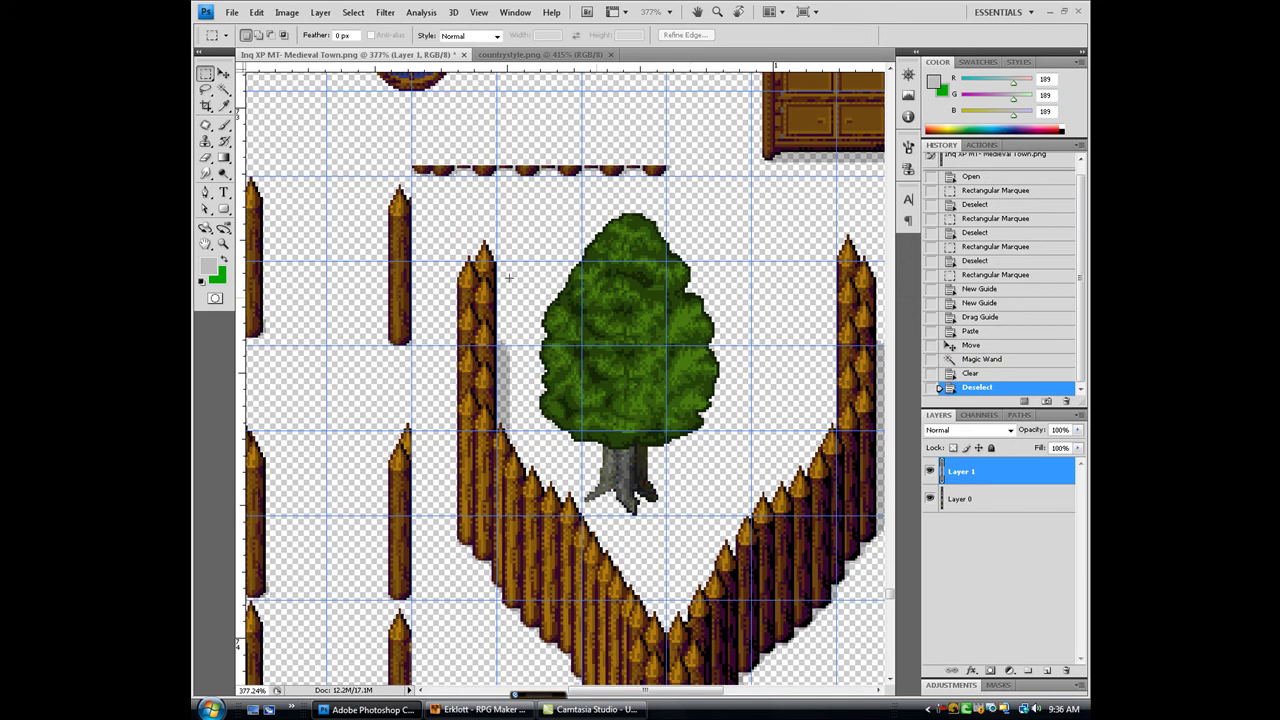
Erase the fence tiles surrounding the tree on Layer 0
drag(531, 552, 530, 586)
key(Delete)
scroll(805, 244, down, 2)
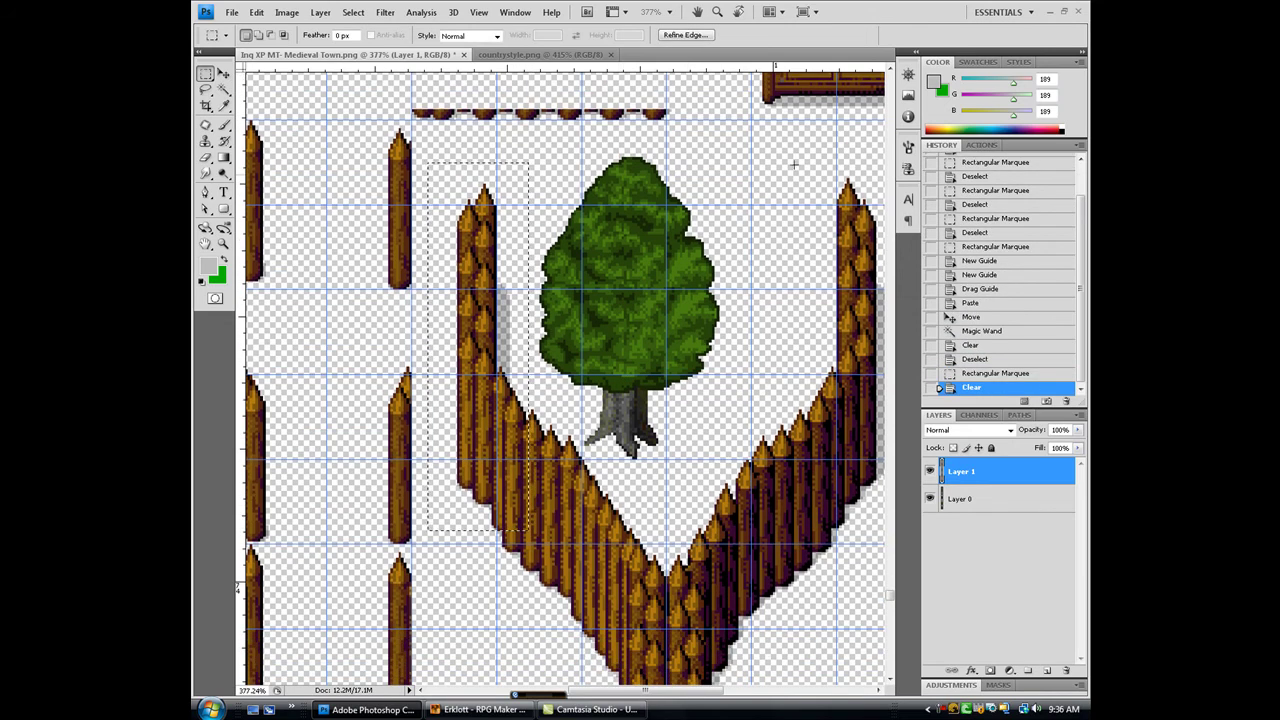
drag(857, 545, 862, 553)
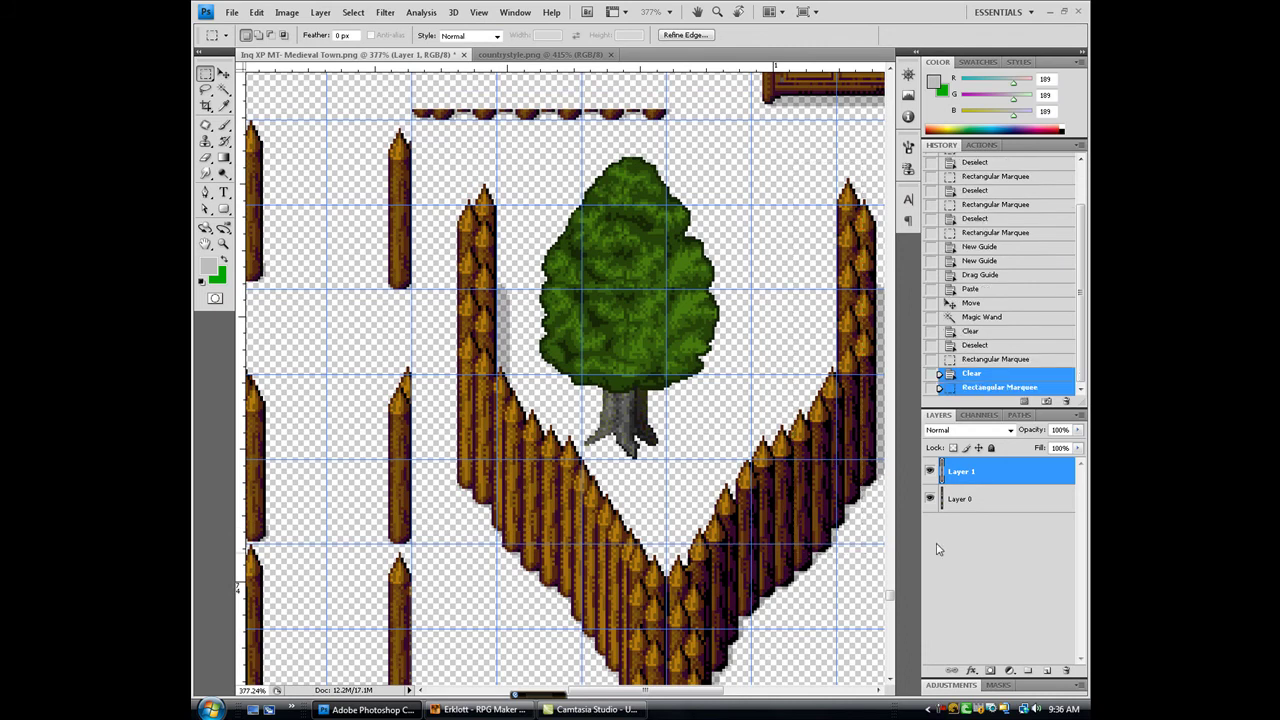
click(968, 505)
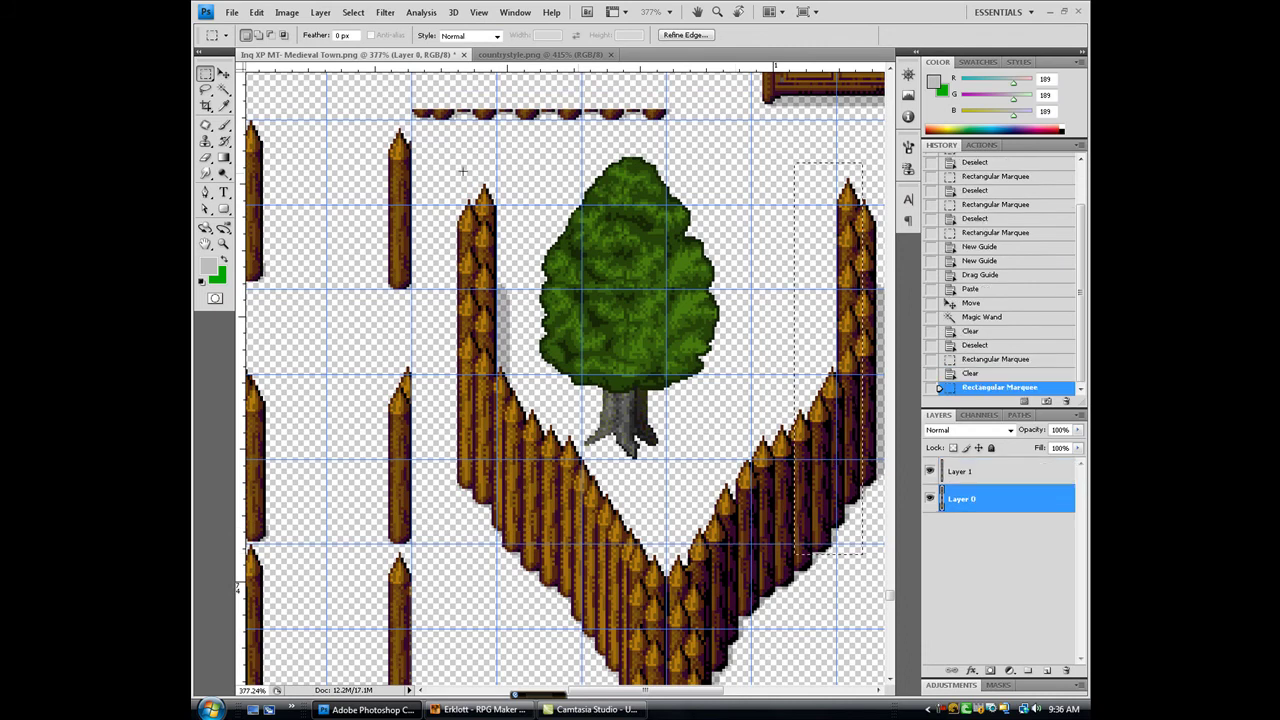
mouse_move(431, 173)
mouse_down()
mouse_move(745, 580)
mouse_move(801, 605)
mouse_up()
key(Delete)
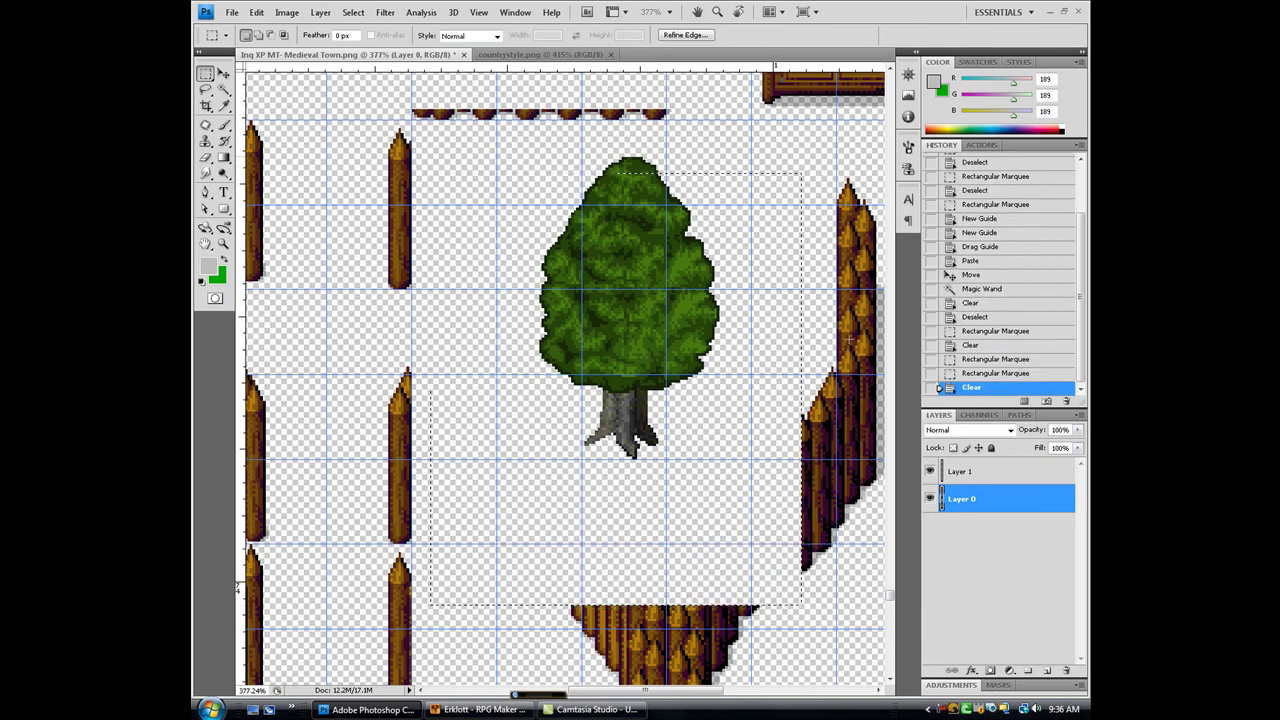
key(ctrl+d)
Erase the leftover right fence piece and the wooden stake cluster below the tree
drag(712, 692, 723, 698)
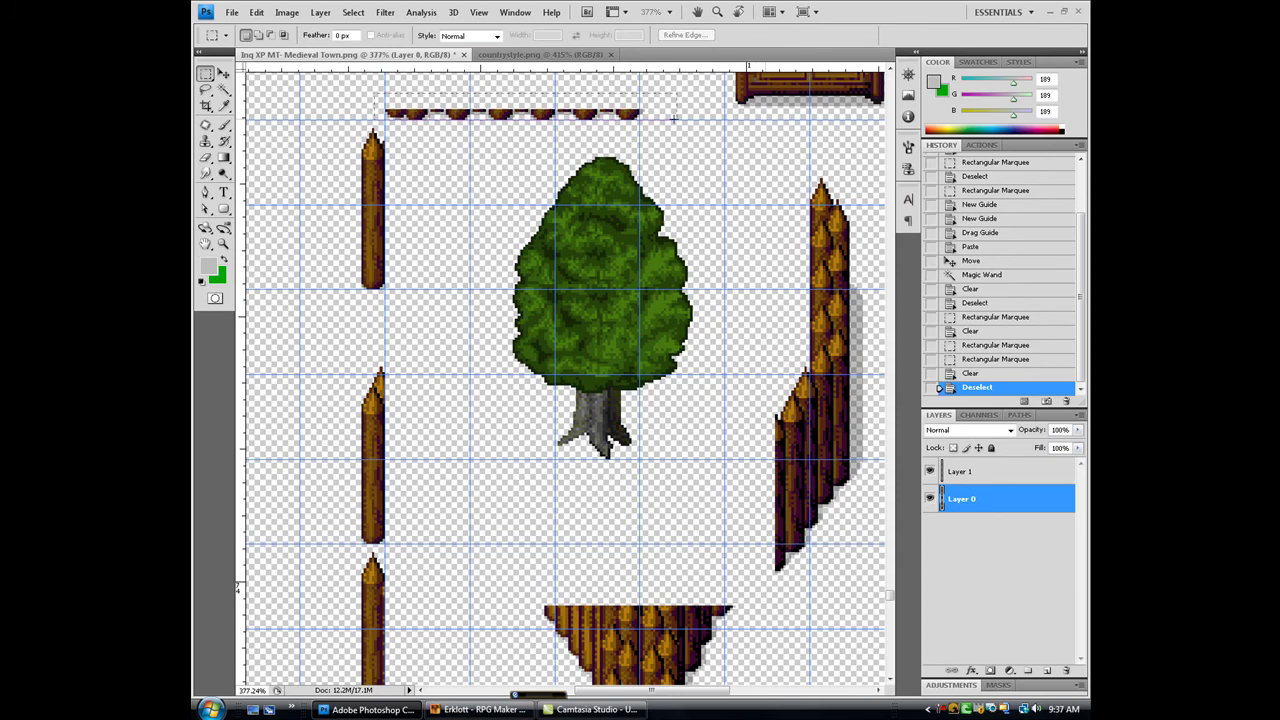
drag(674, 118, 676, 119)
key(Delete)
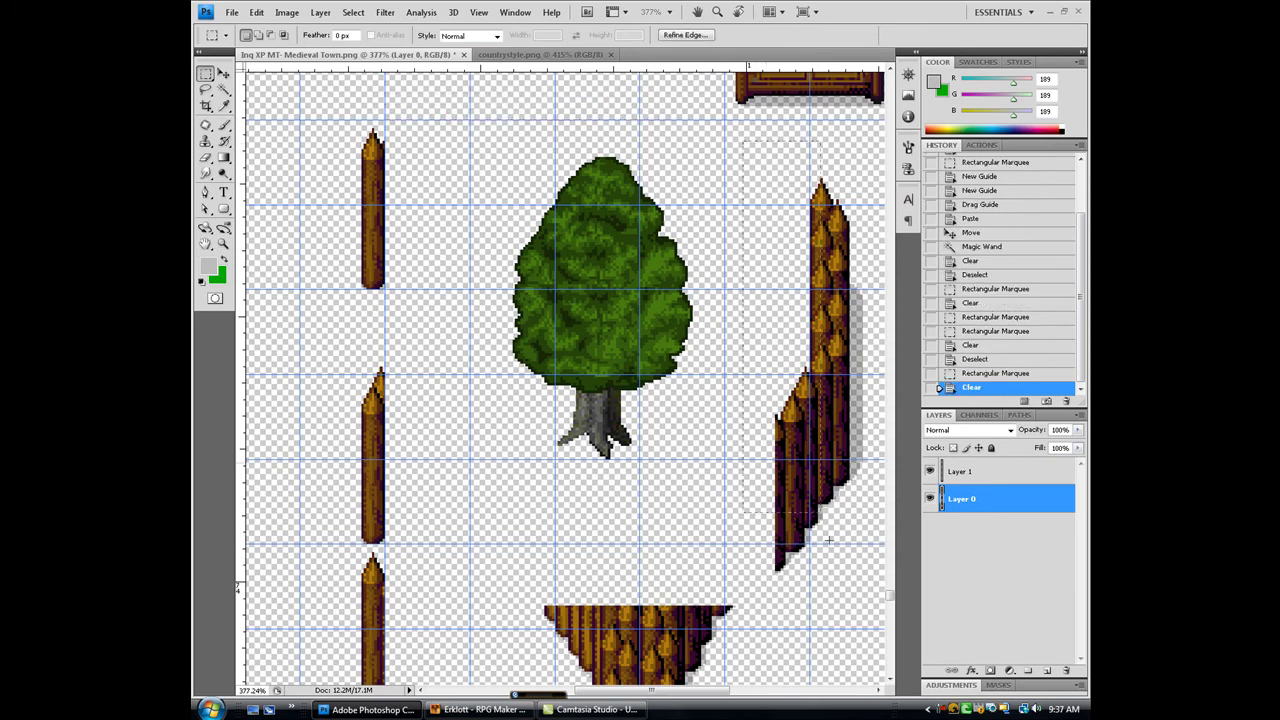
drag(828, 540, 877, 599)
key(Delete)
scroll(625, 522, down, 2)
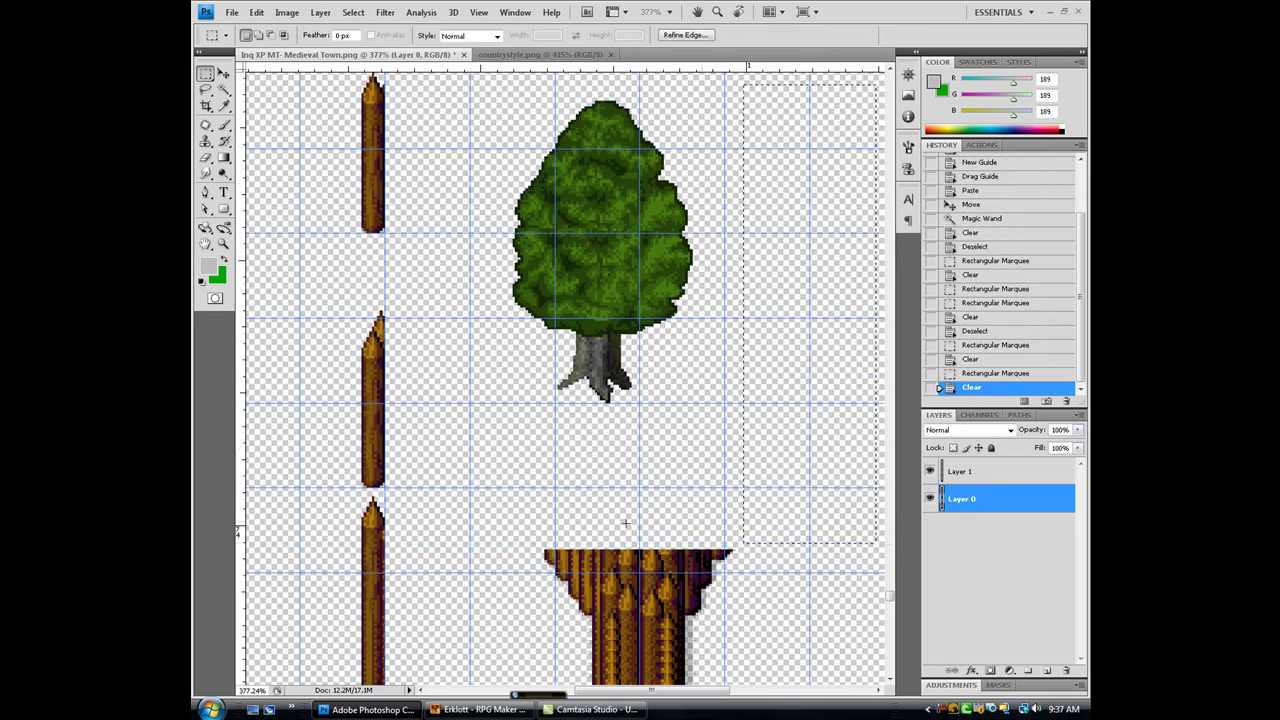
scroll(625, 522, down, 2)
drag(515, 440, 776, 588)
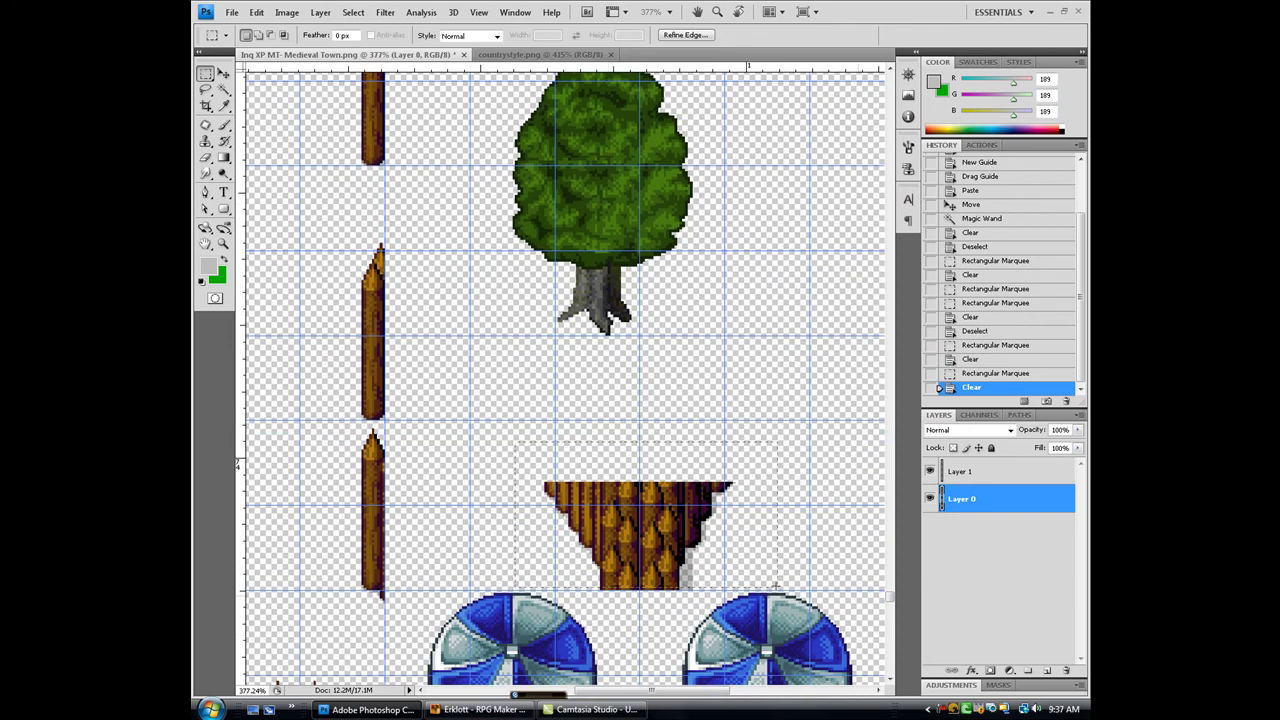
key(Delete)
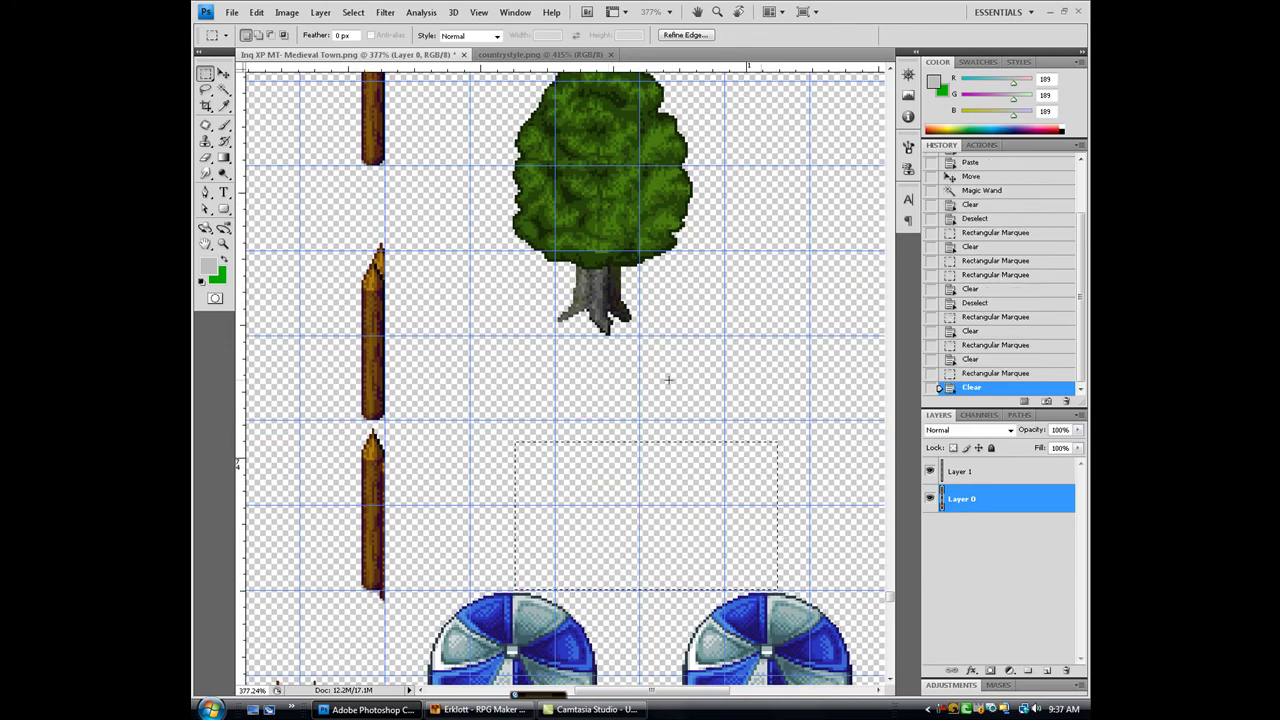
scroll(560, 380, up, 2)
Save the tileset as PNG, replacing the existing 'Inq XP MT- Medieval Town' file
key(ctrl+d)
click(231, 12)
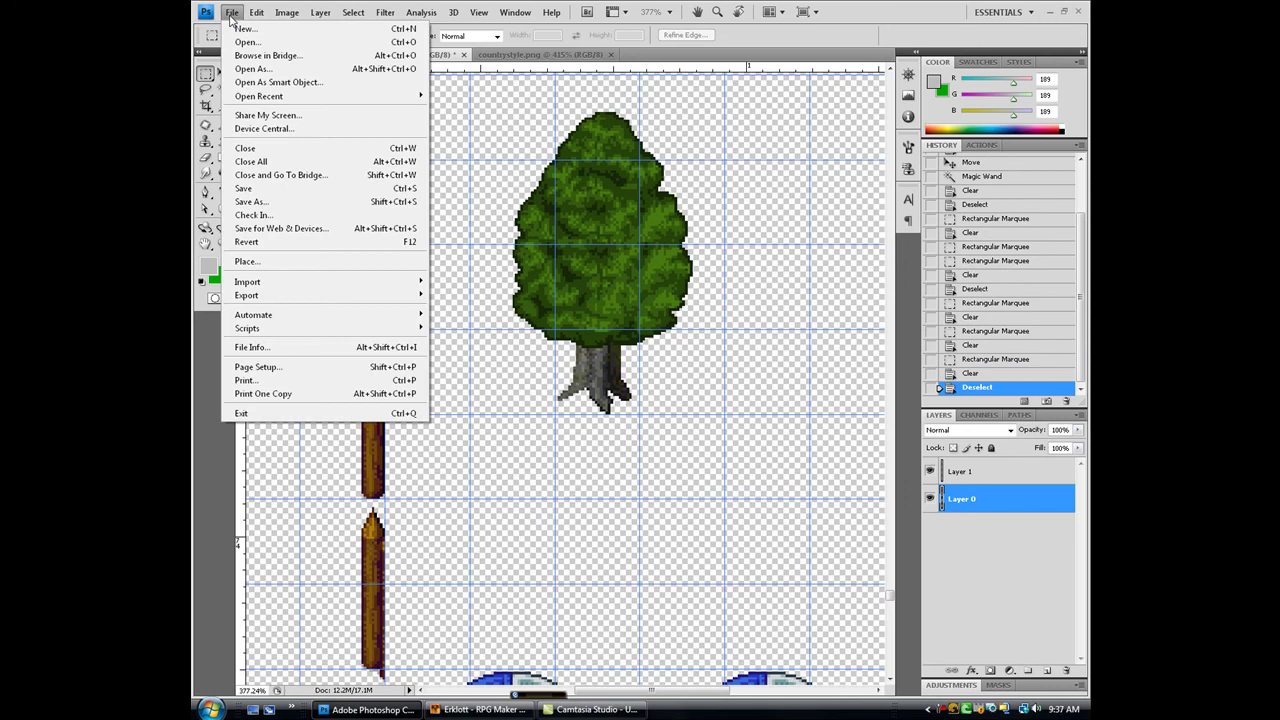
click(250, 201)
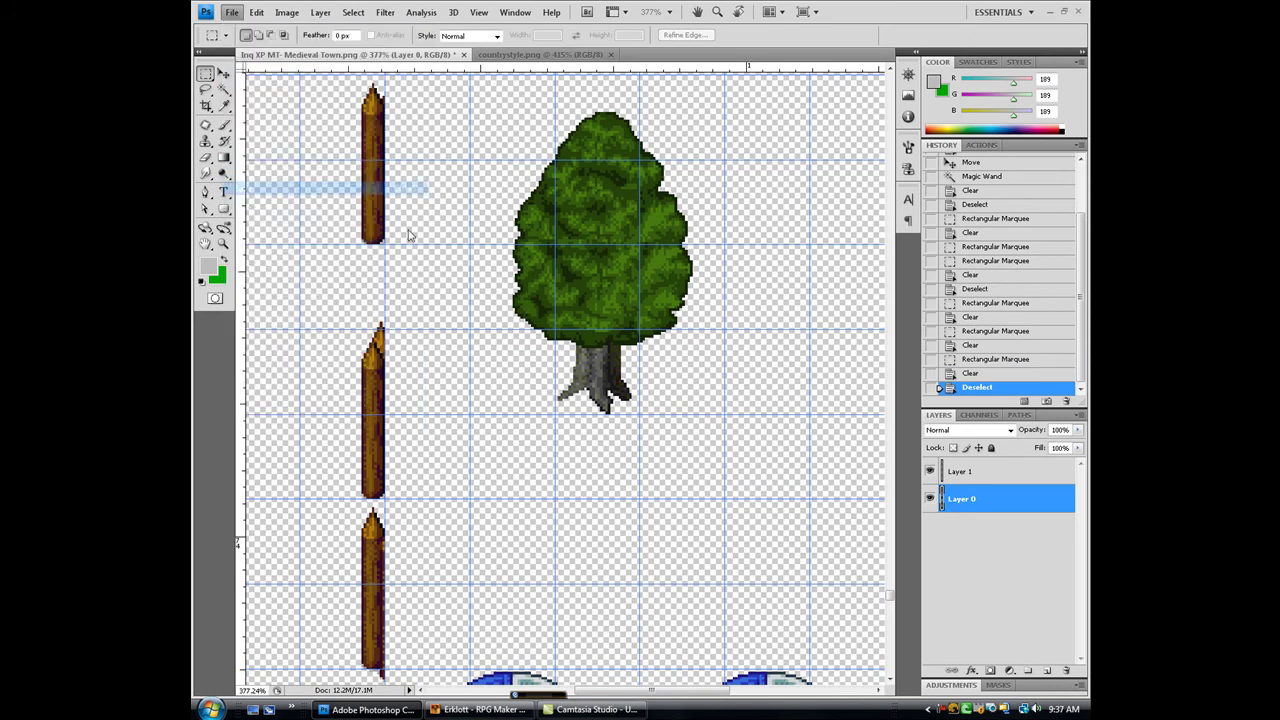
click(537, 527)
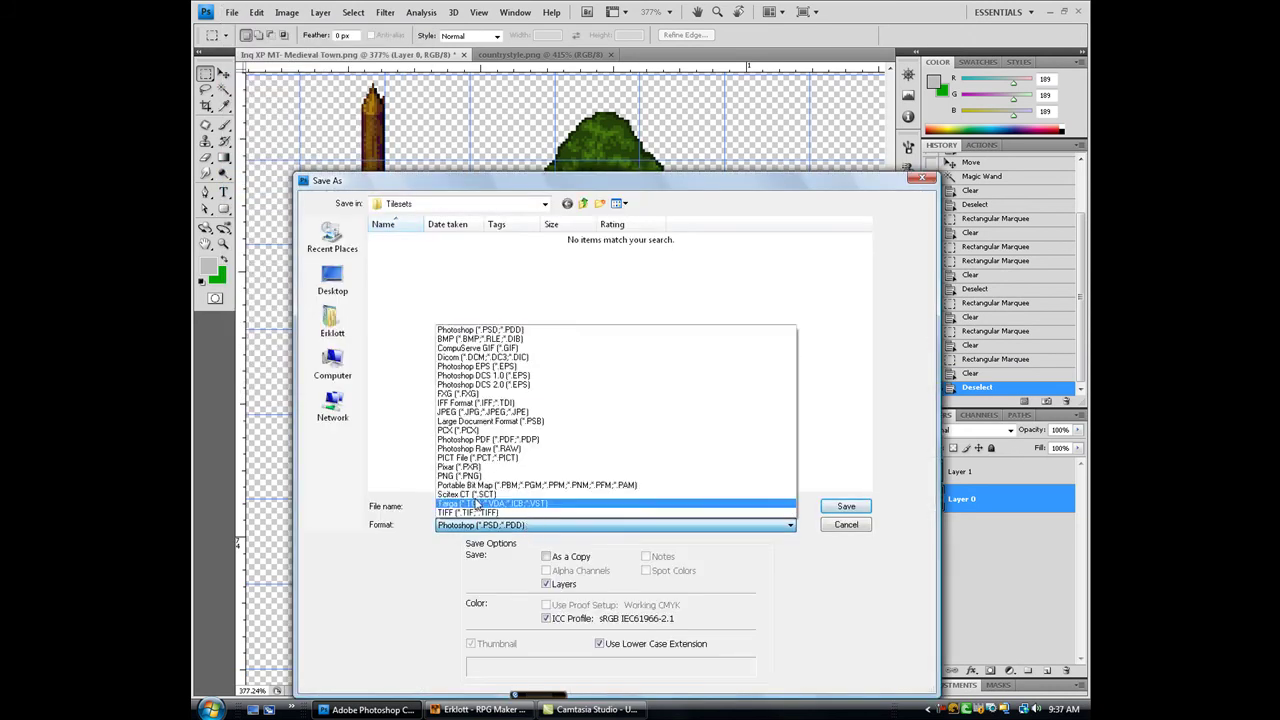
click(472, 477)
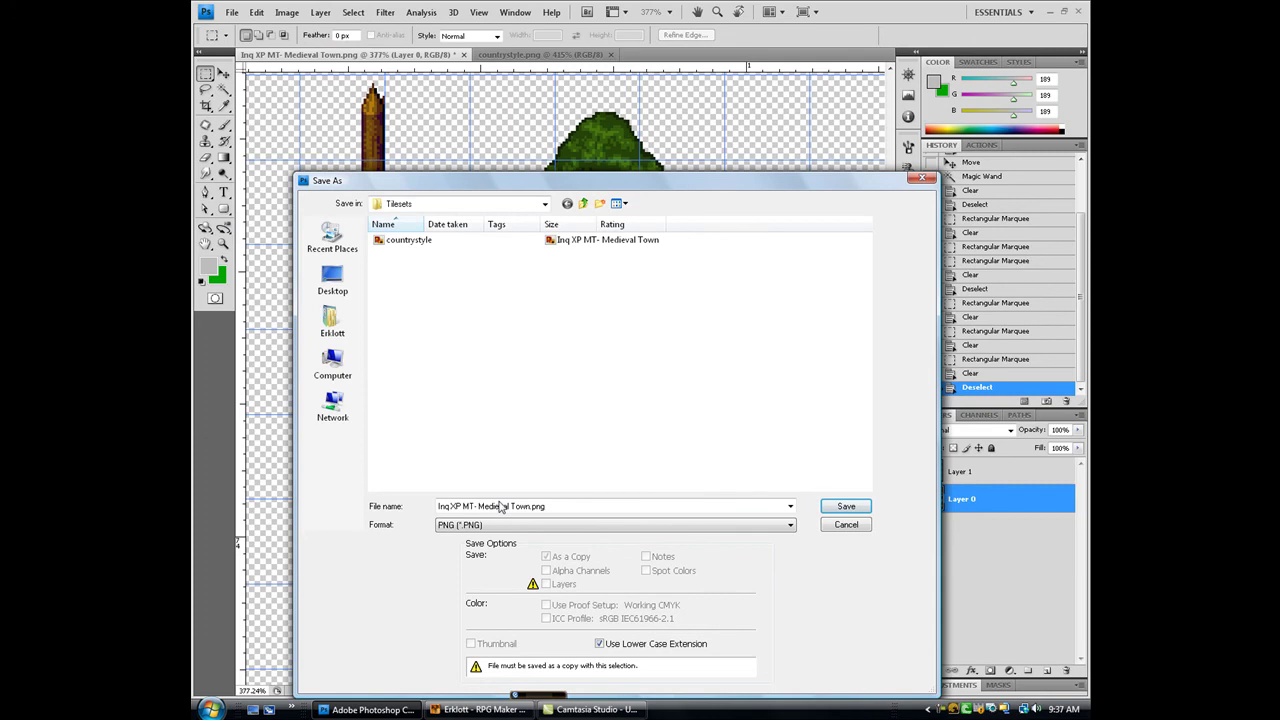
click(580, 242)
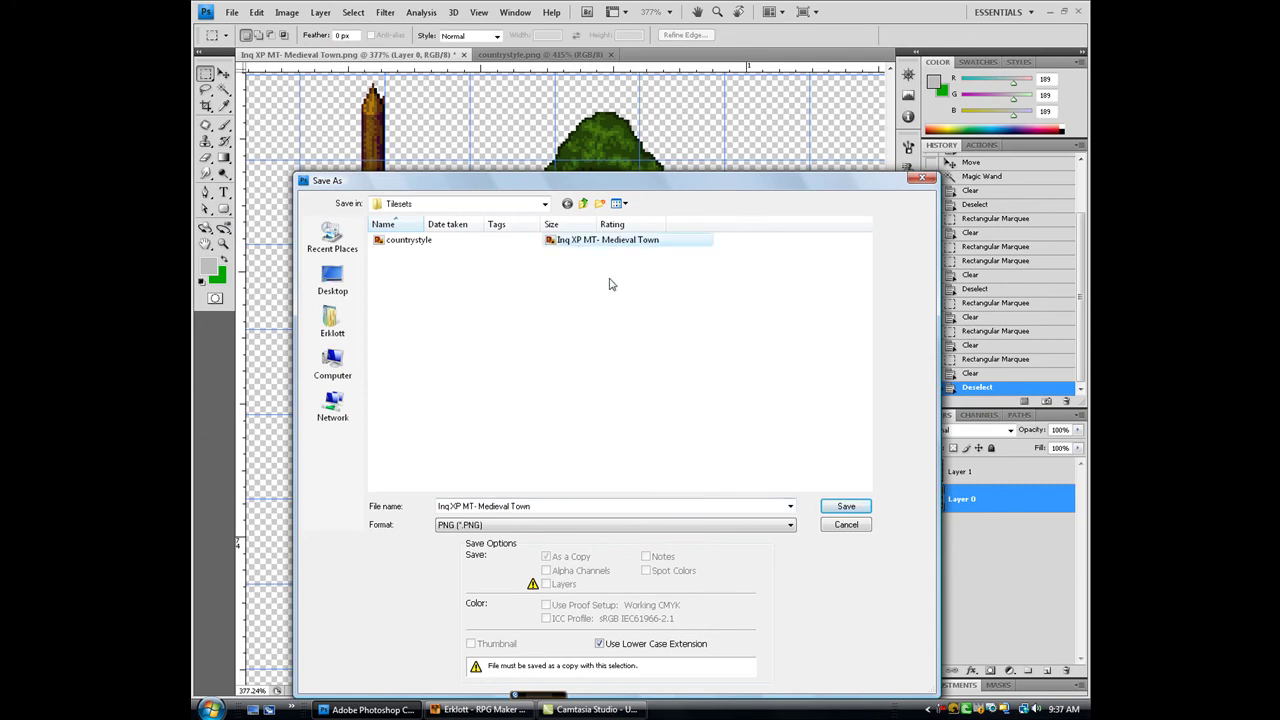
click(842, 510)
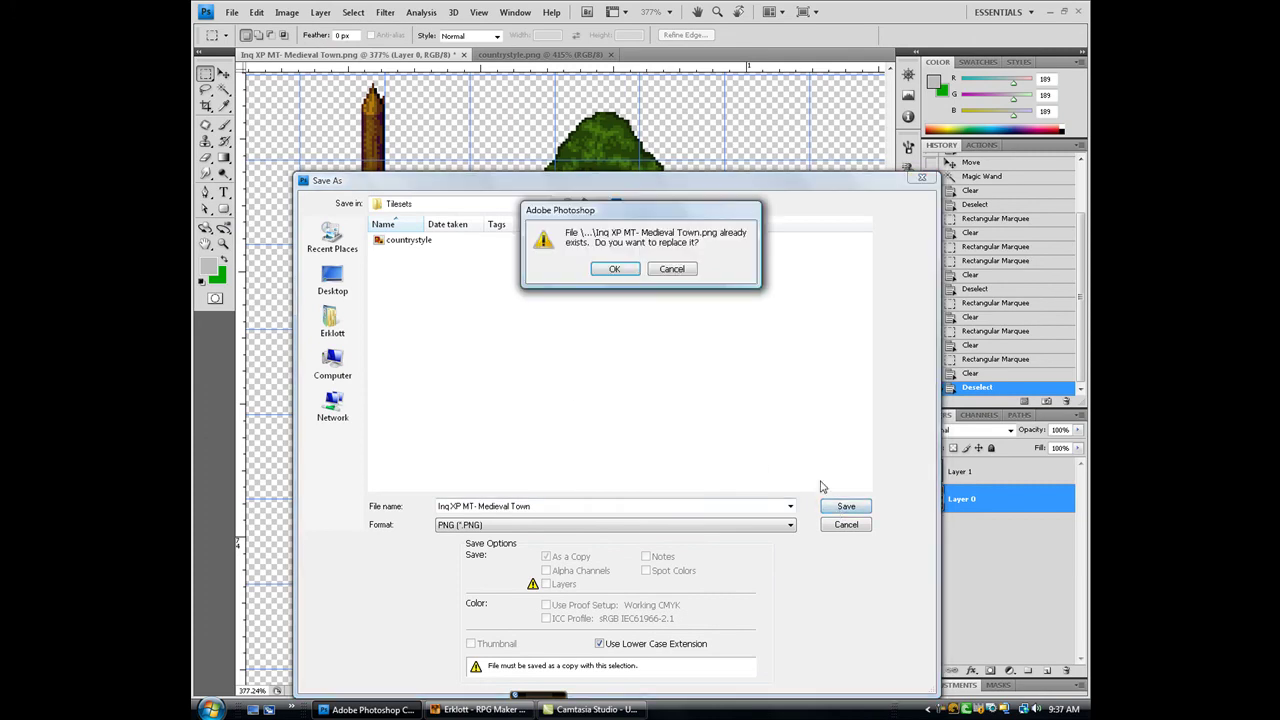
click(617, 270)
click(684, 344)
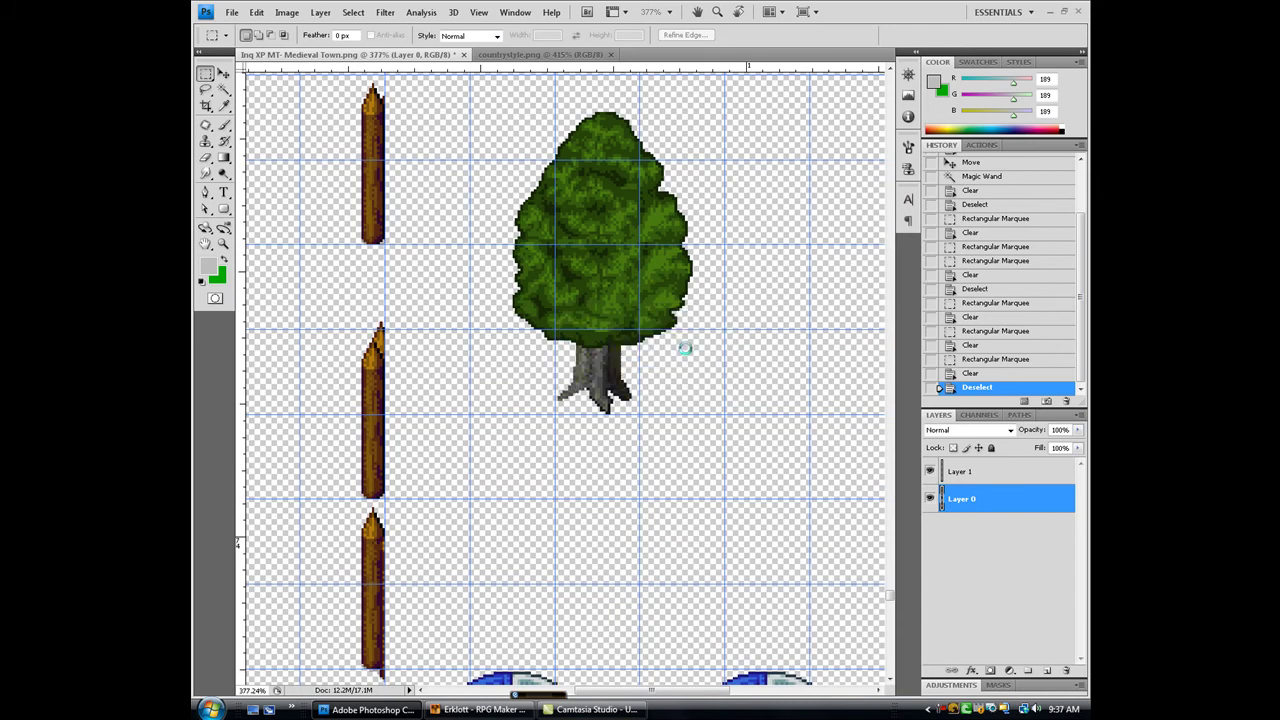
Open the RPG Maker XP database Tilesets list and select tileset 051 'castle'
click(480, 709)
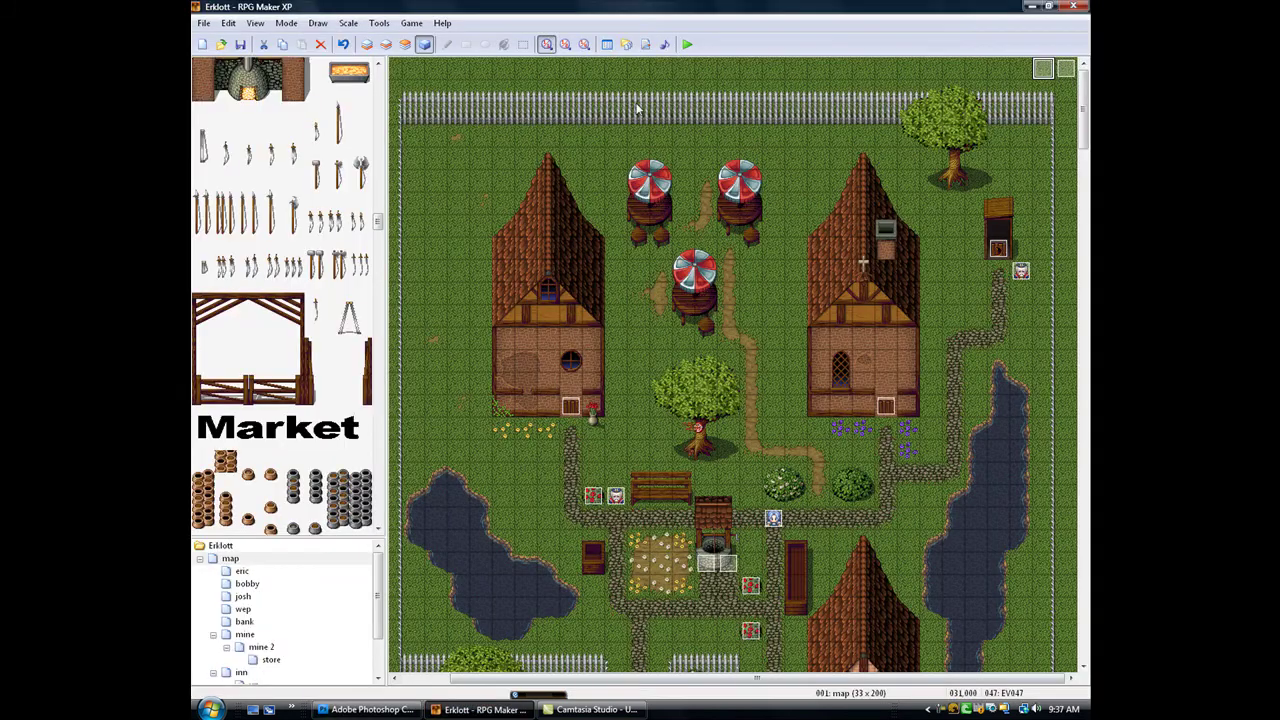
click(607, 44)
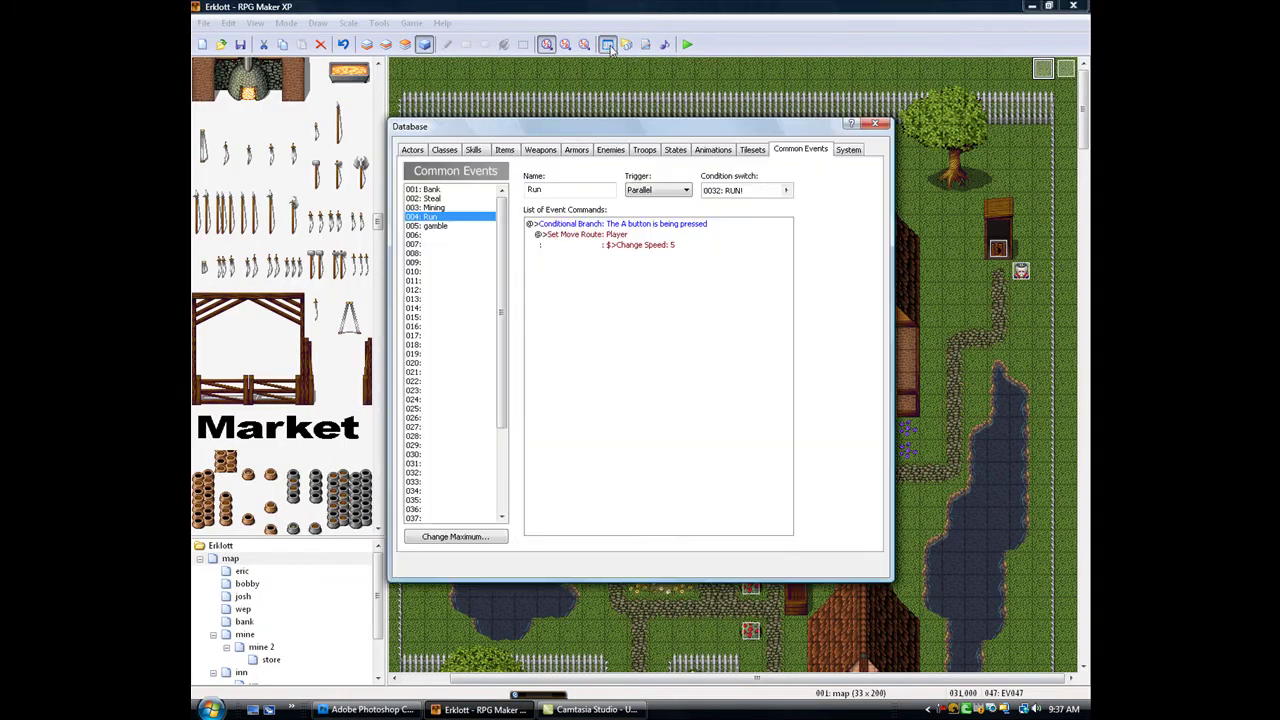
click(755, 150)
click(449, 510)
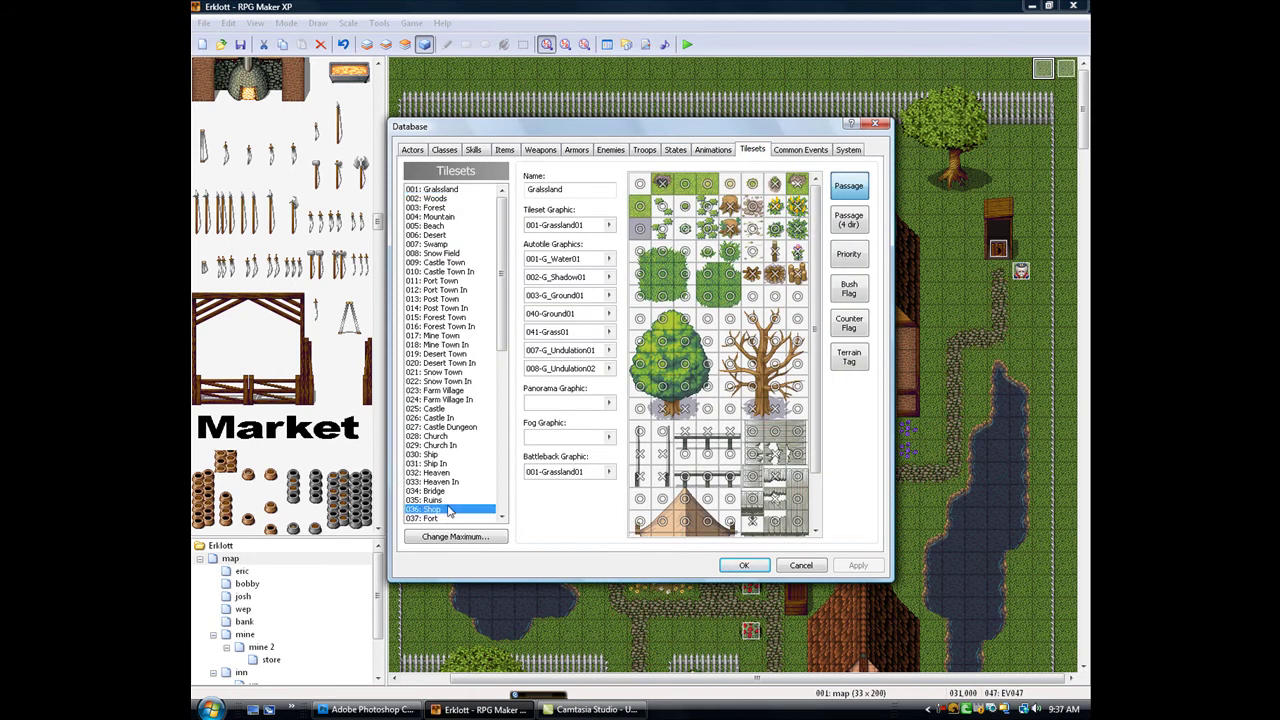
scroll(447, 444, down, 10)
click(434, 345)
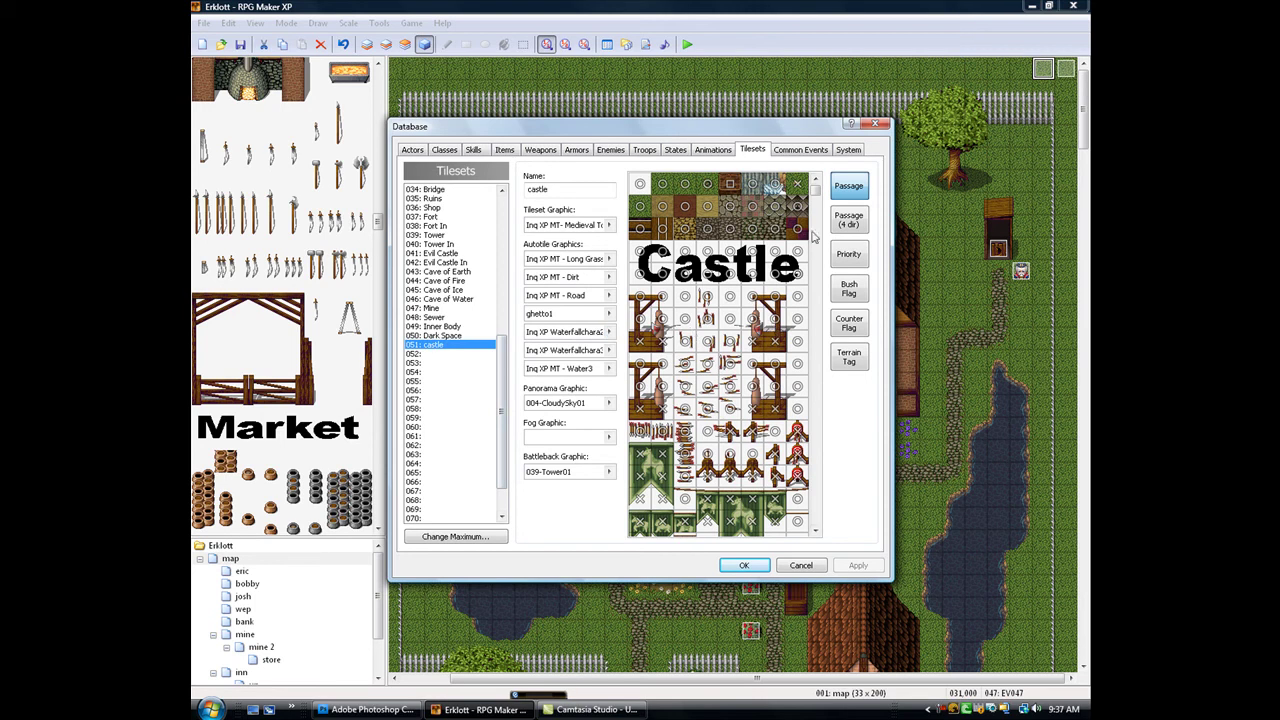
drag(817, 198, 820, 491)
Set priorities 1–3 on the pine tree's tiles in the castle tileset
click(752, 423)
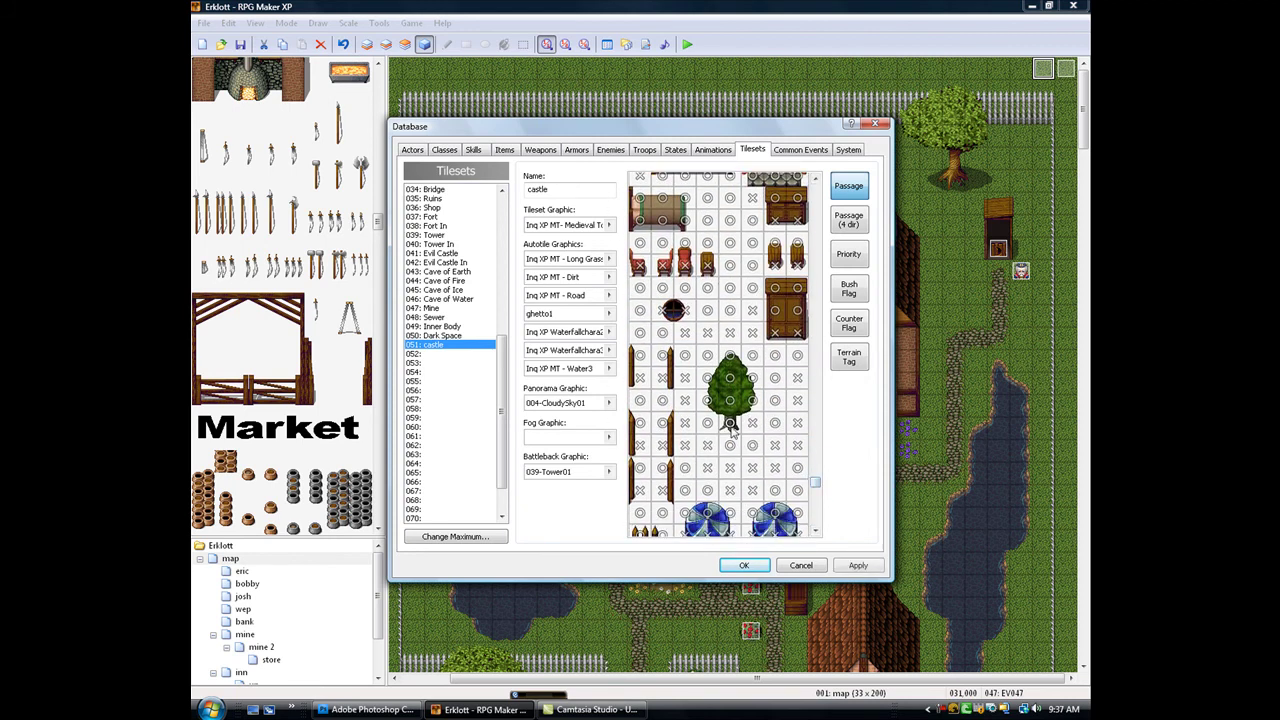
click(848, 254)
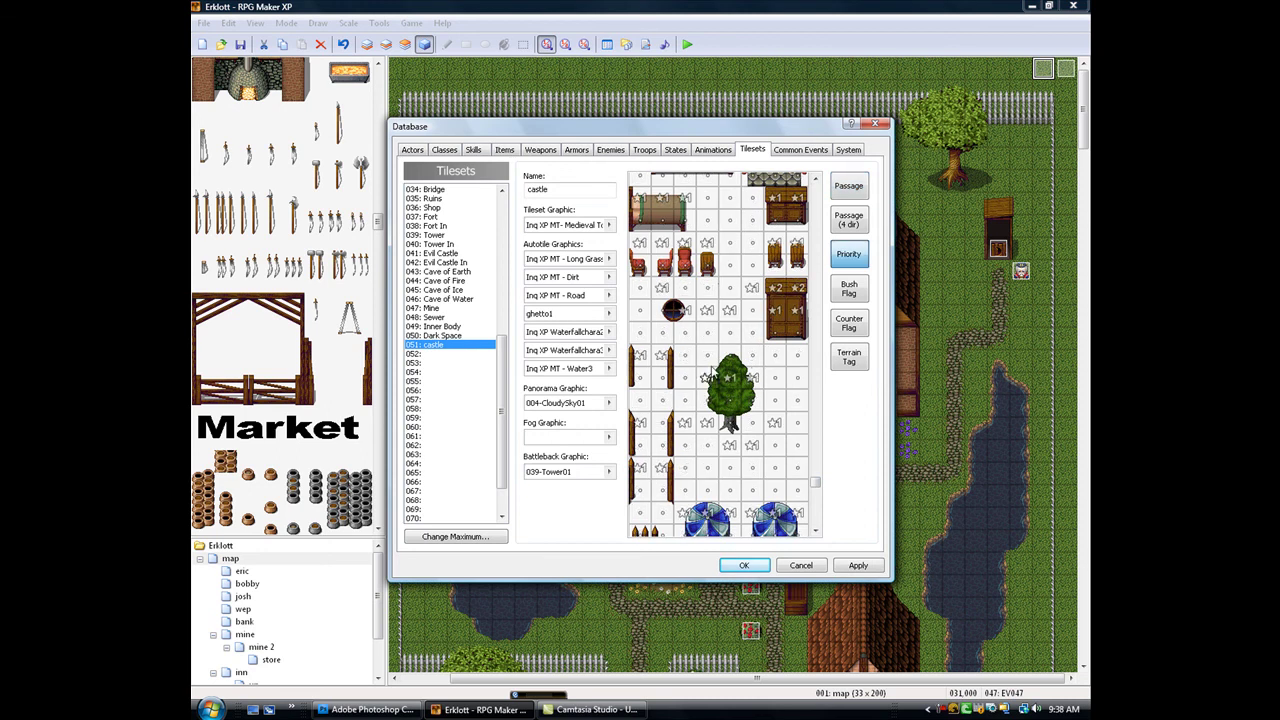
click(752, 358)
click(752, 358)
click(707, 358)
click(752, 380)
click(730, 380)
click(707, 358)
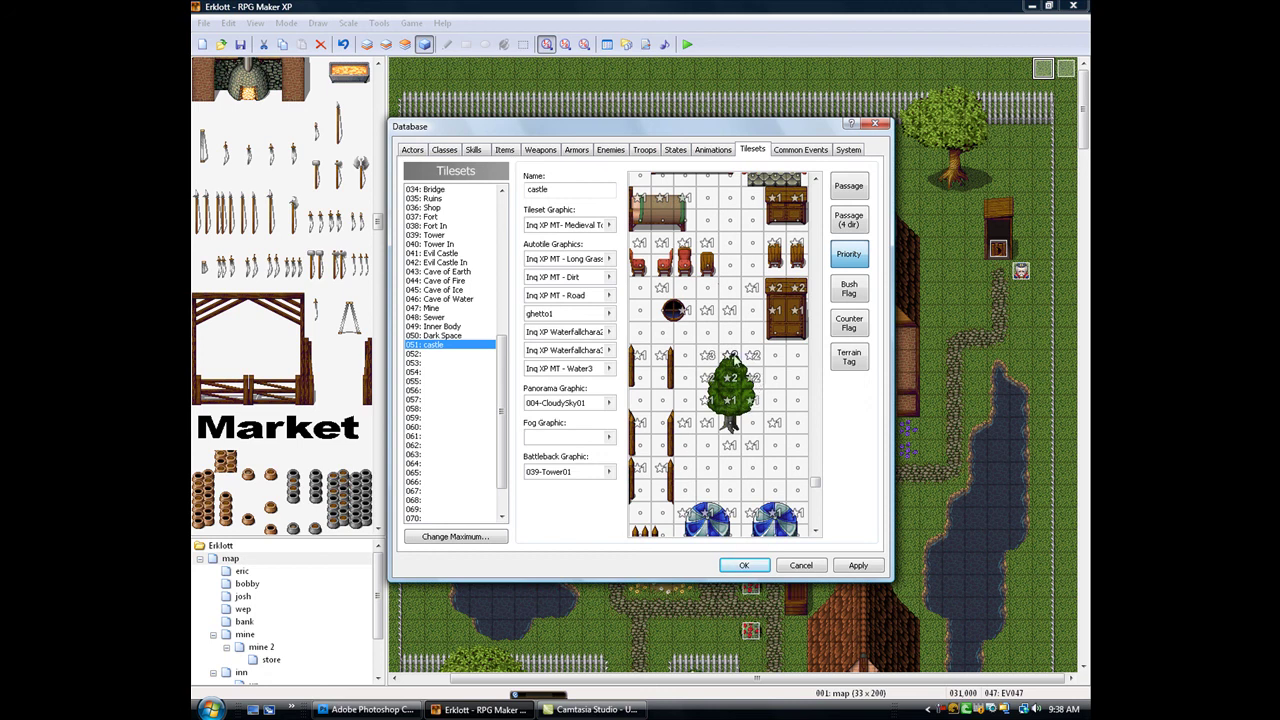
Check the tree tiles' four-direction passage, then apply the changes and close the database
click(849, 219)
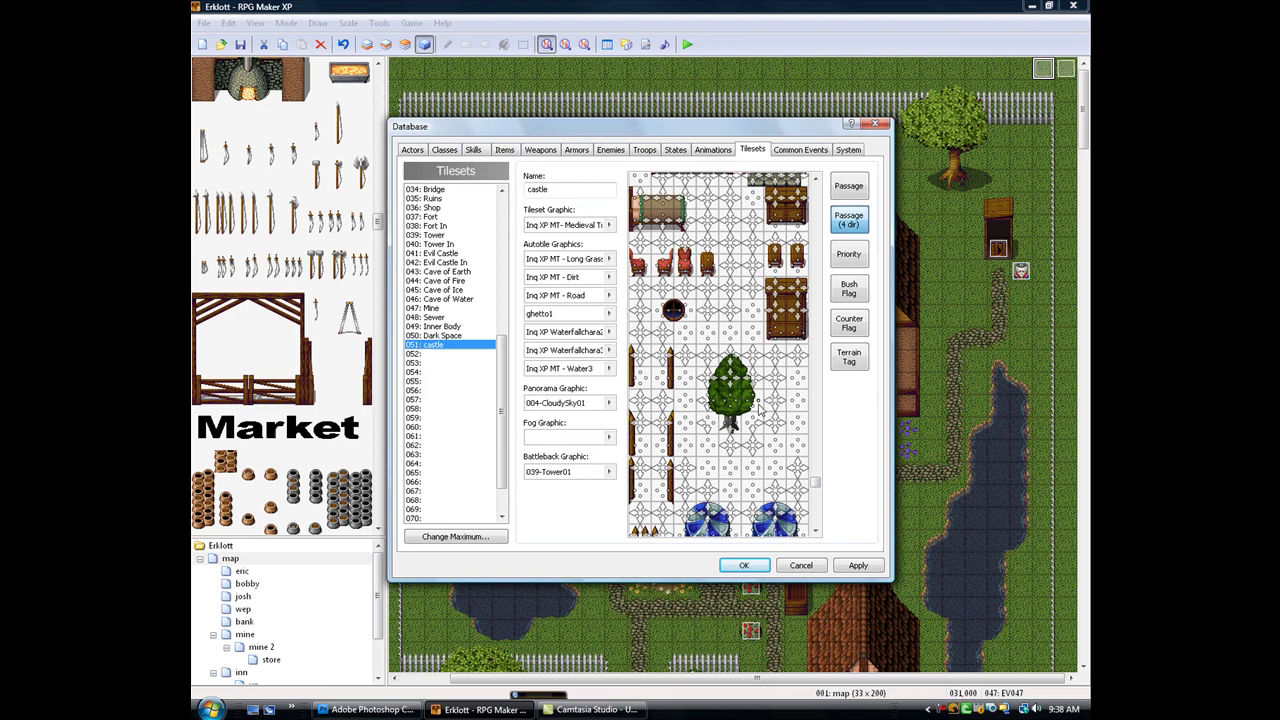
click(840, 567)
click(745, 566)
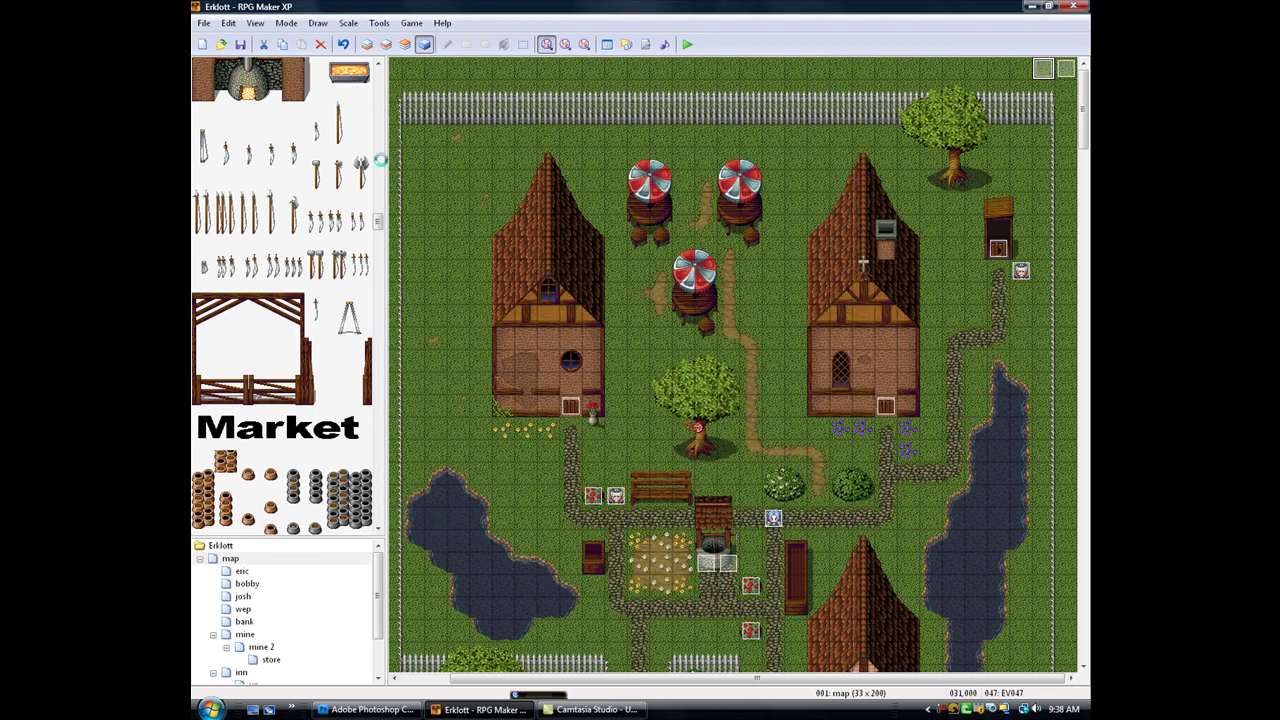
Stamp the pine tree tiles onto Layer 3 of the town map beside the top fence
drag(379, 227, 377, 477)
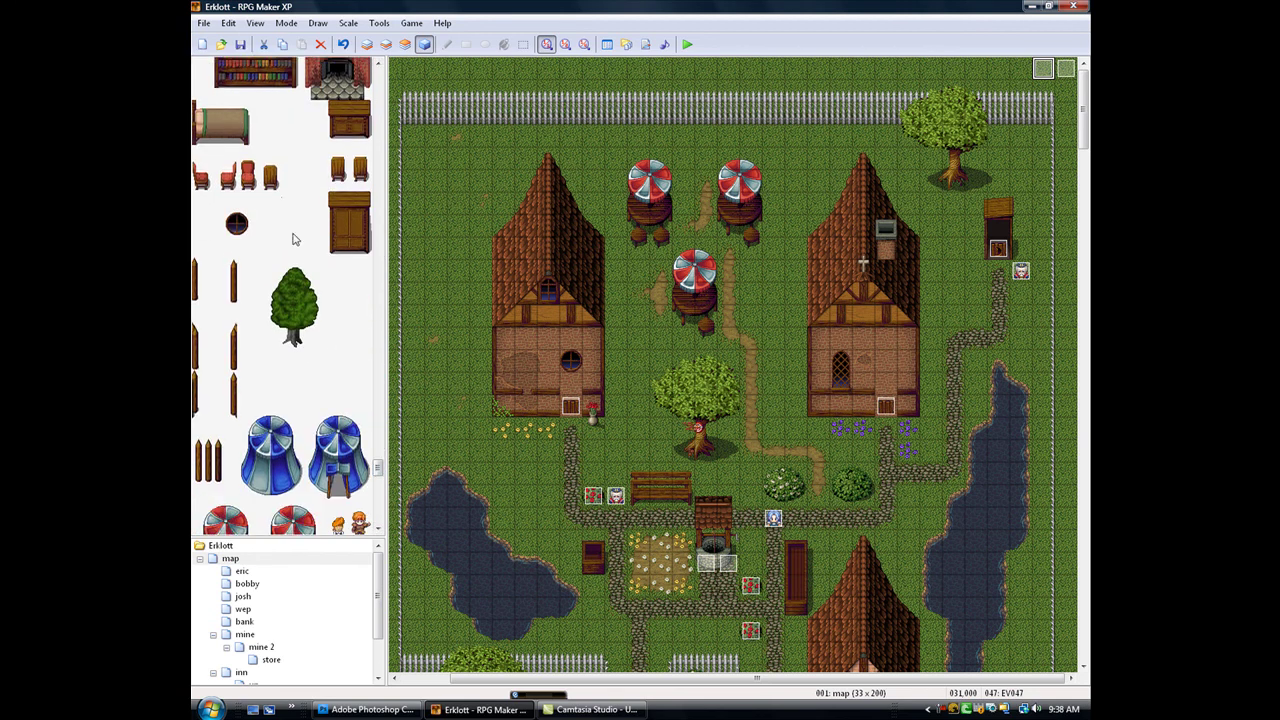
click(367, 44)
drag(316, 340, 274, 283)
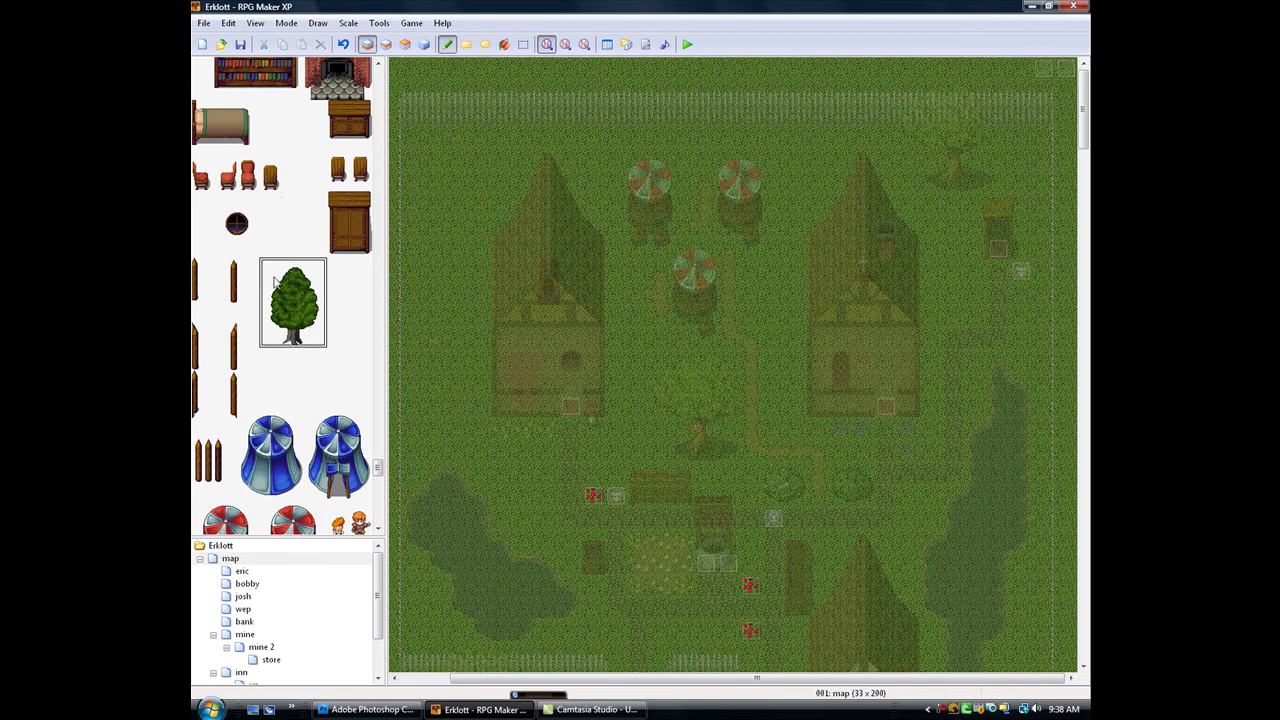
click(386, 44)
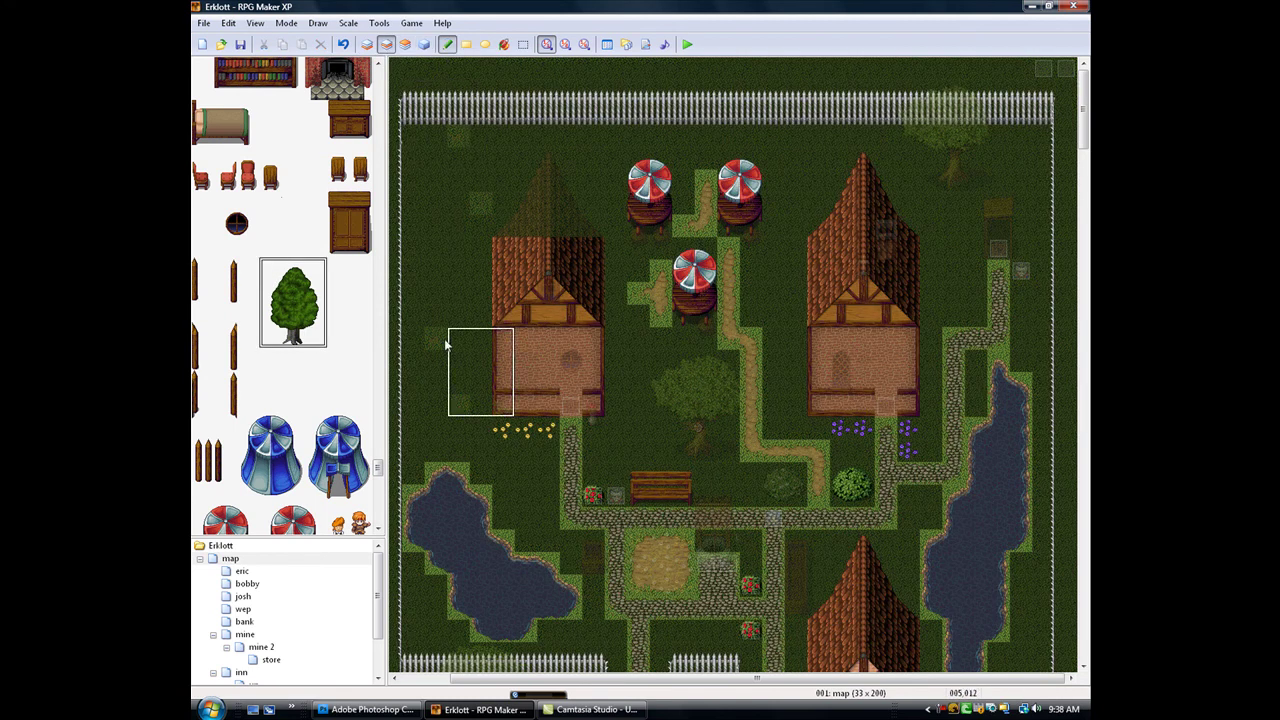
click(405, 44)
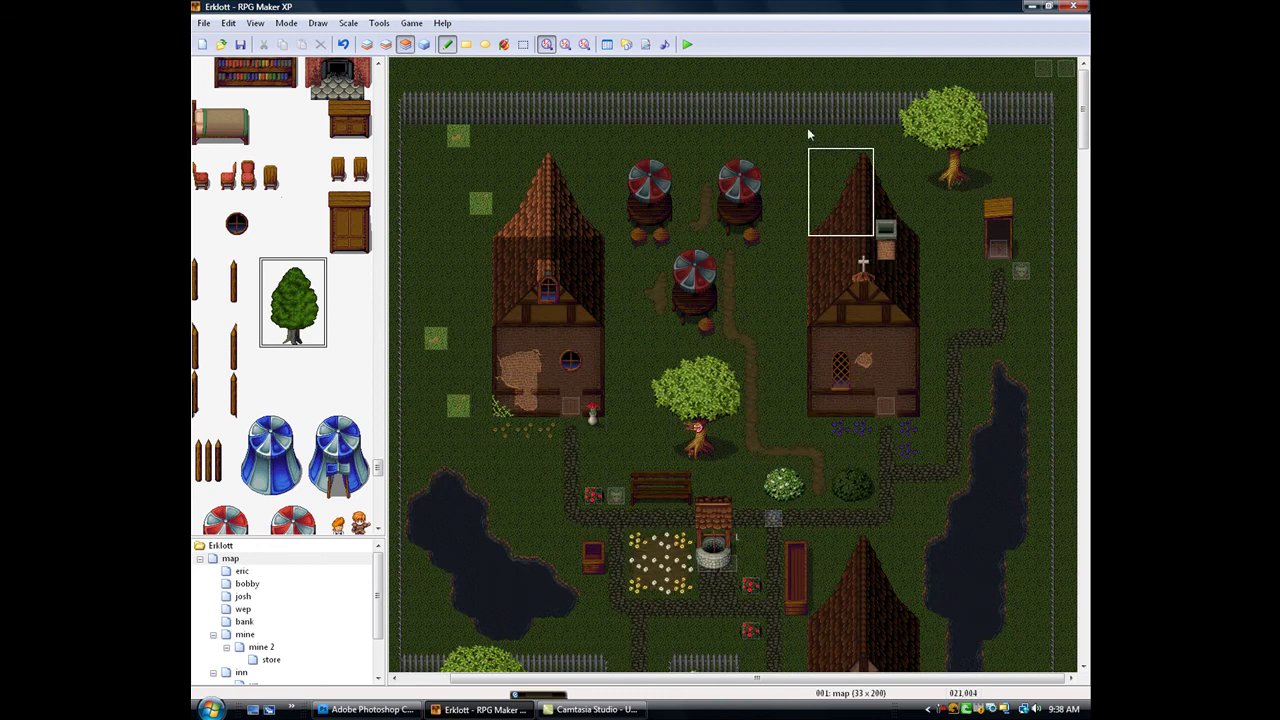
click(798, 92)
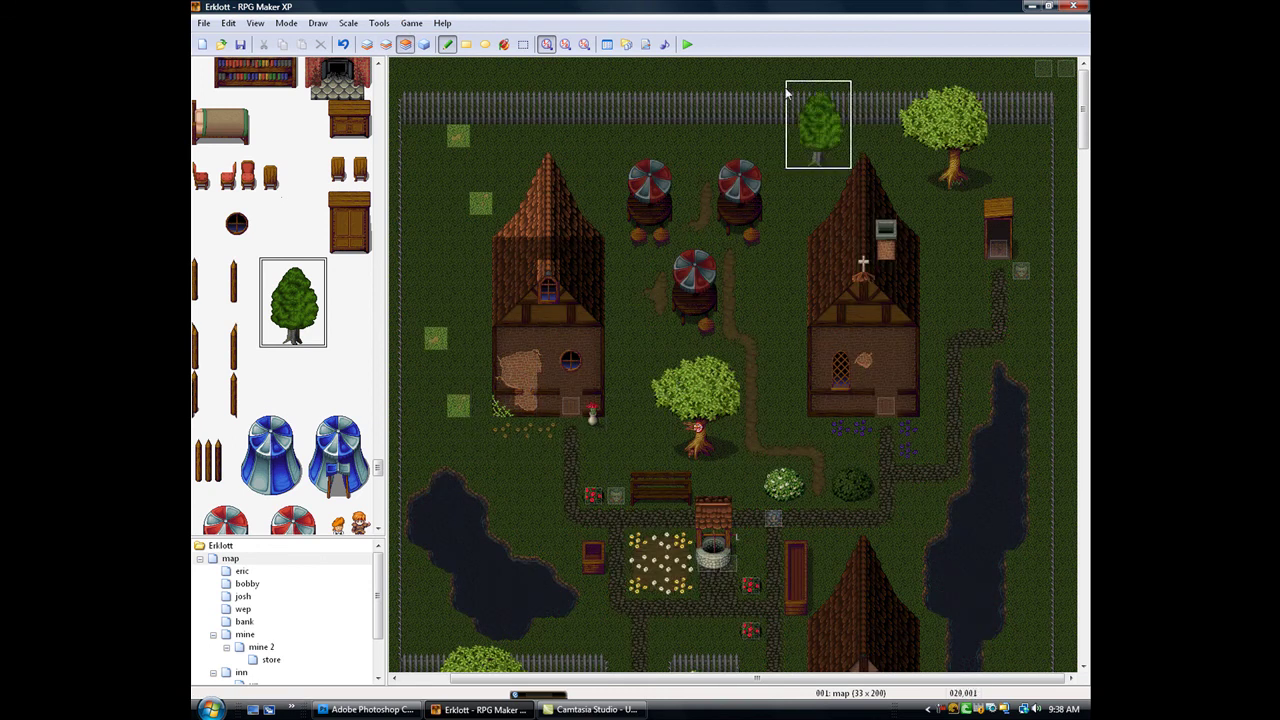
Paint over the placed tree with grass picked from the map
right_click(798, 180)
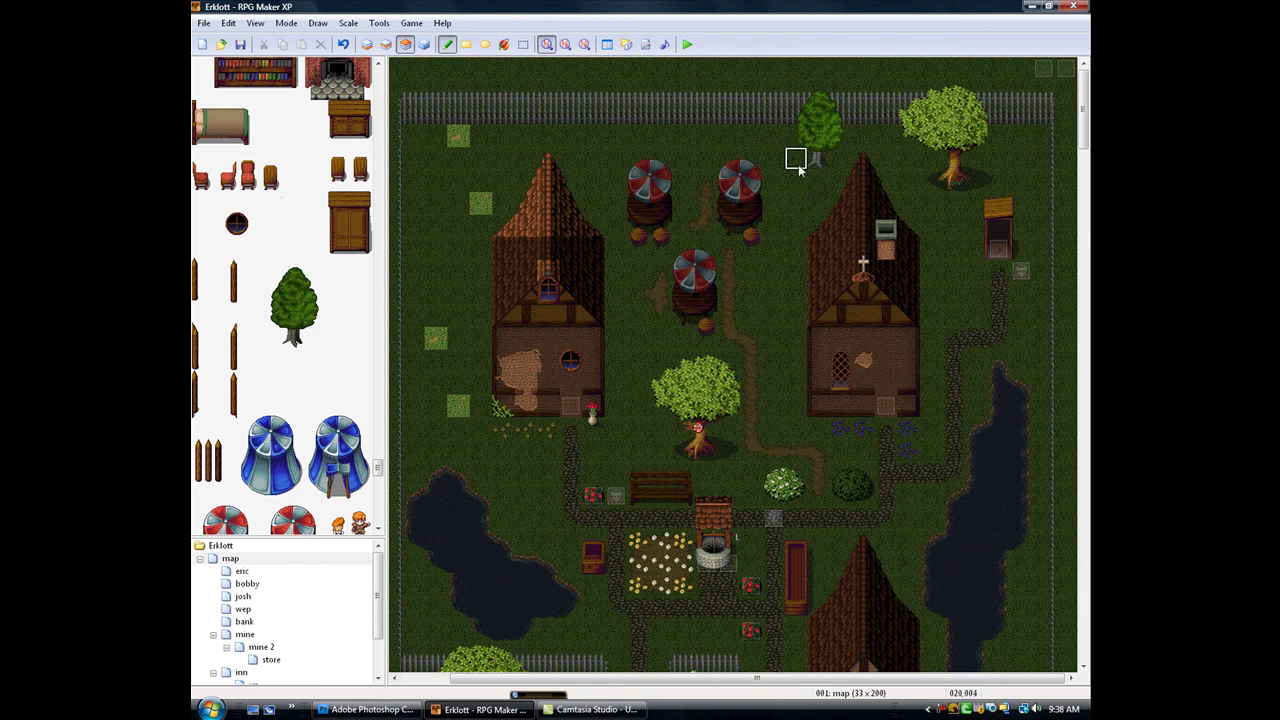
click(796, 118)
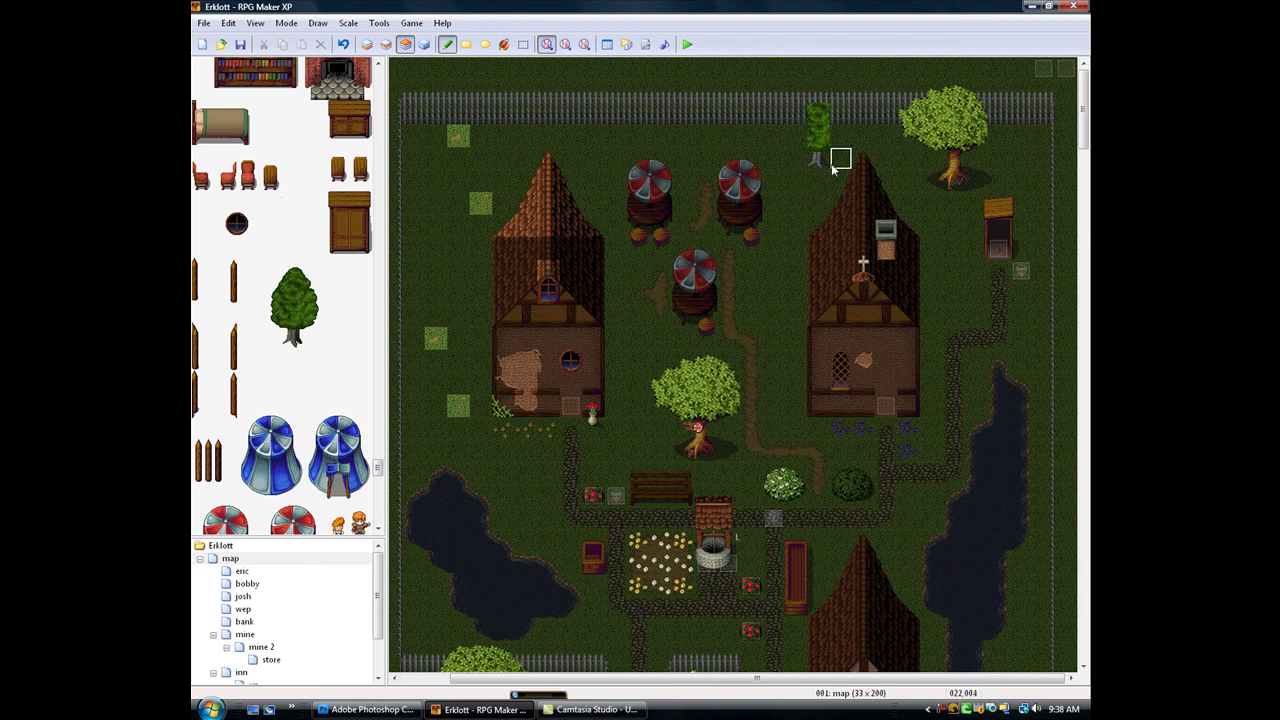
drag(820, 157, 820, 120)
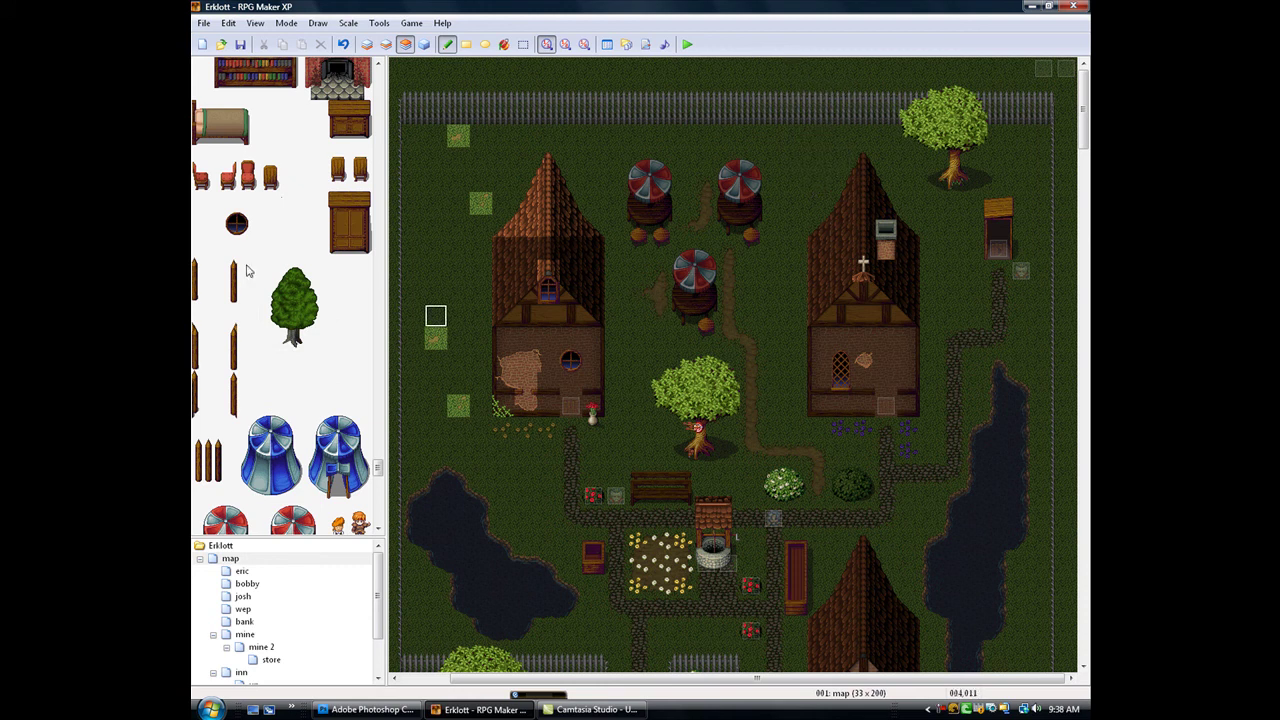